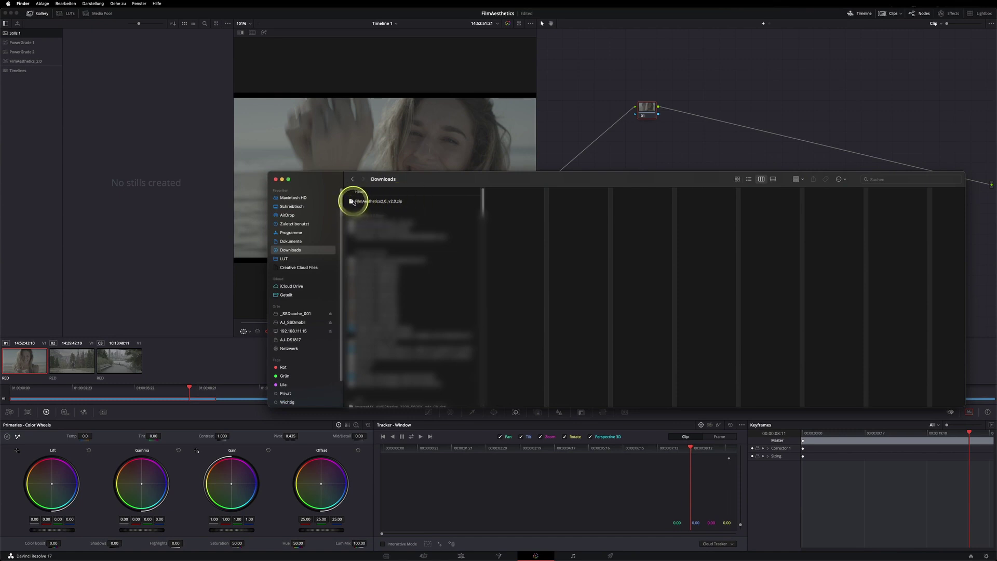
# Step: Unpack FilmAesthetics2.0_v2.0.zip in Downloads and browse the ACES and ARRI LOG-C folders inside DeMystify Color/FA2.0_v2.0
pyautogui.click(395, 204)
pyautogui.doubleClick(395, 203)
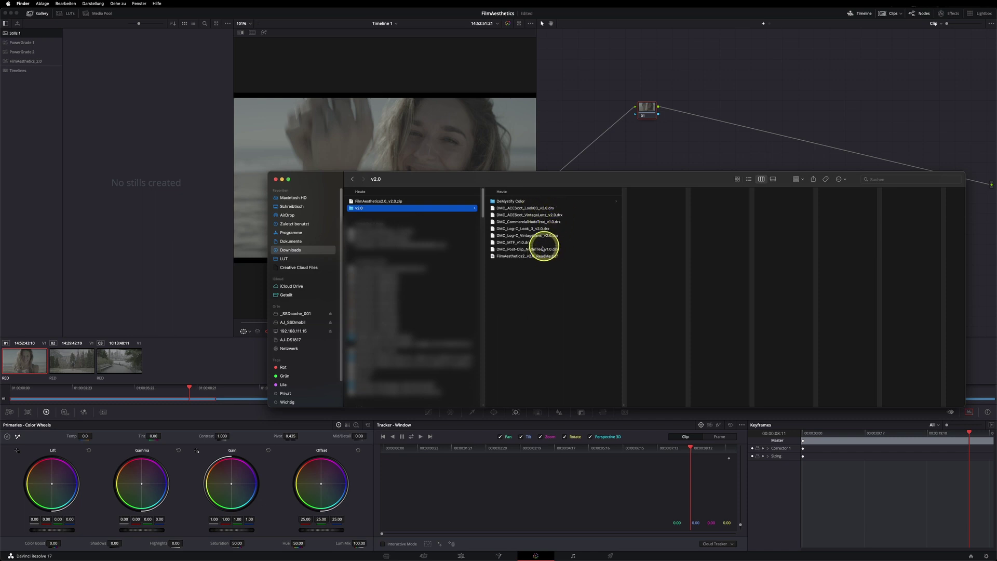
pyautogui.click(507, 201)
pyautogui.click(648, 202)
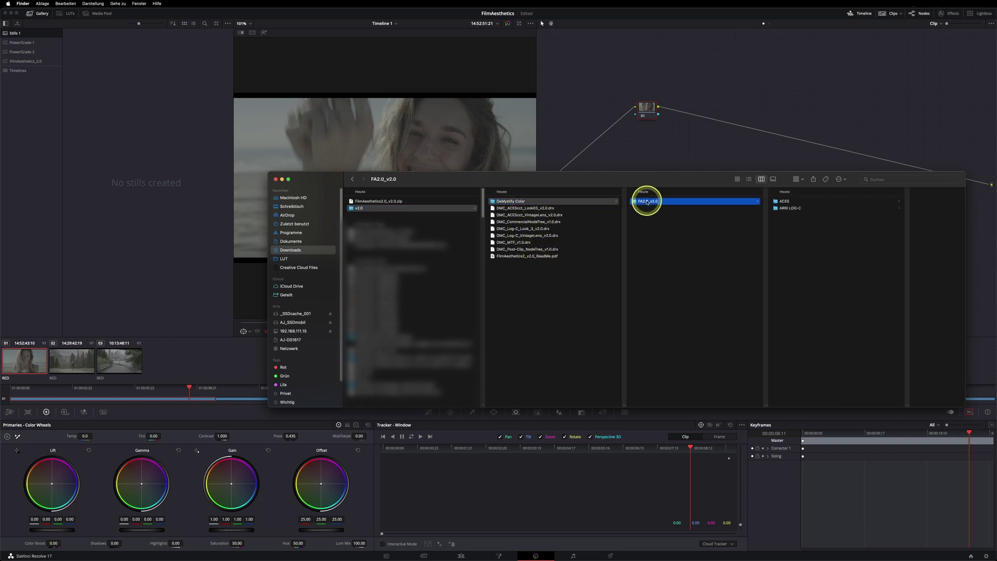
pyautogui.click(785, 202)
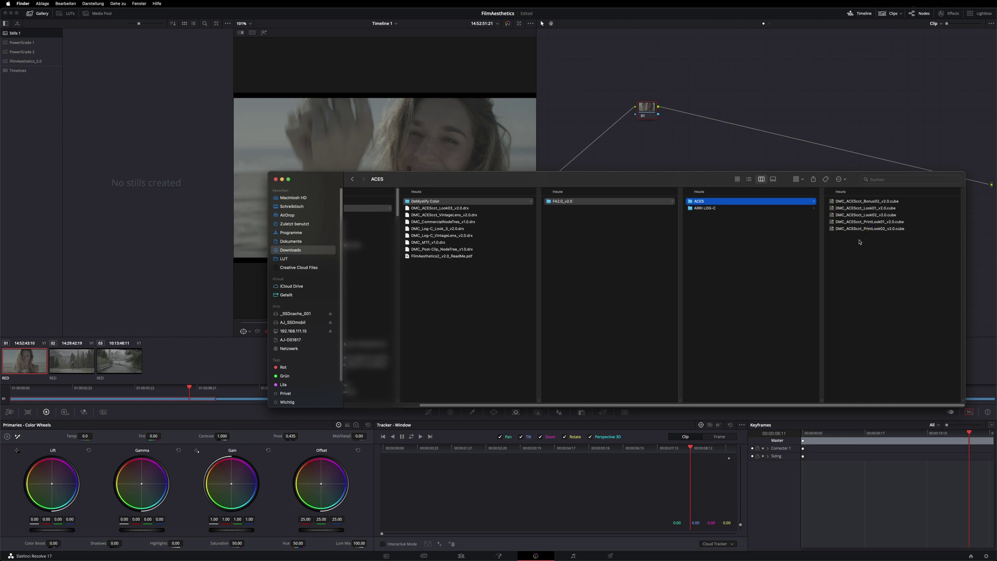
pyautogui.click(707, 209)
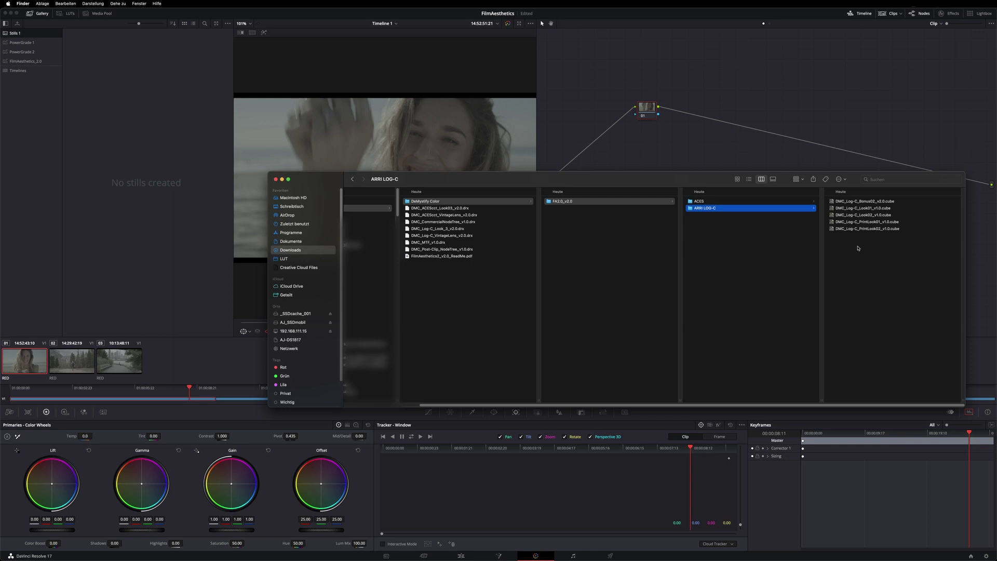
# Step: Preview FilmAesthetics2_v2.0_ReadMe.pdf and read its pages on contents, construction, usage, node tree presets and version notes
pyautogui.click(454, 257)
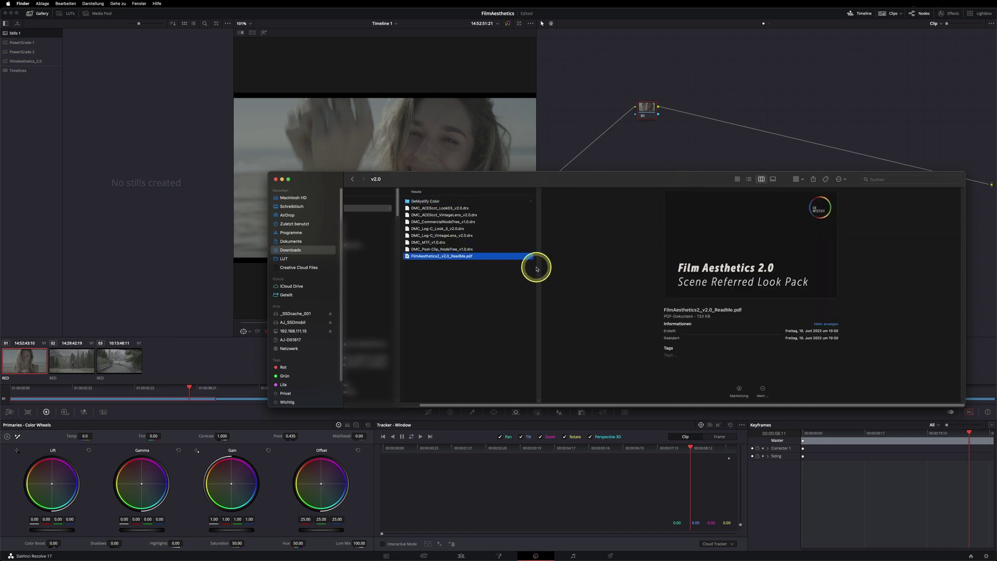
pyautogui.press('space')
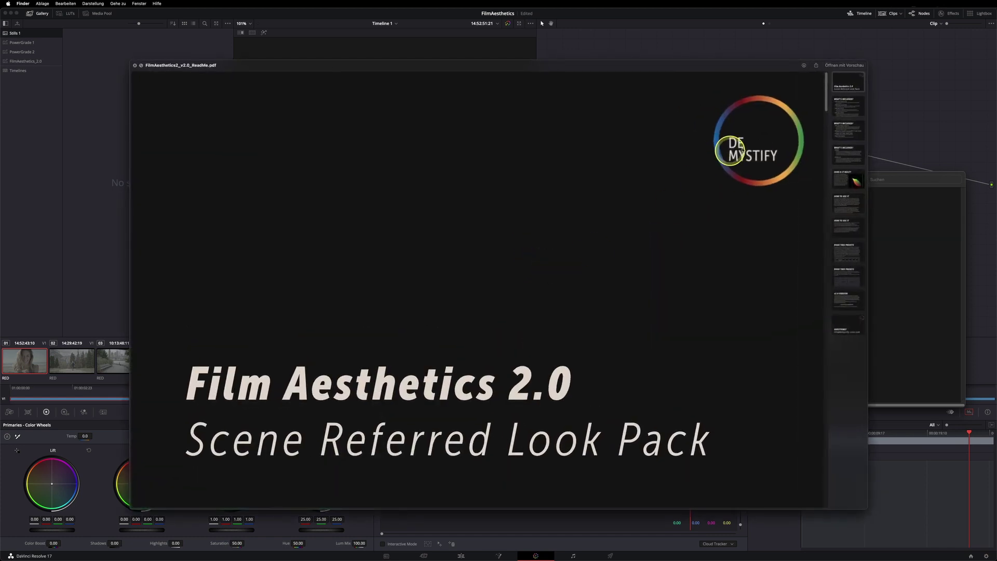
pyautogui.click(844, 107)
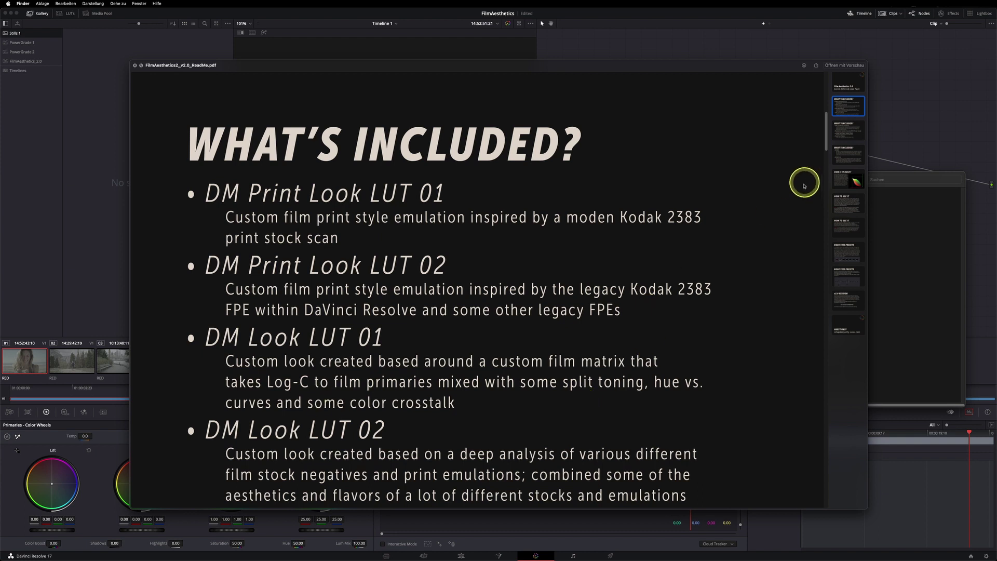
pyautogui.click(844, 130)
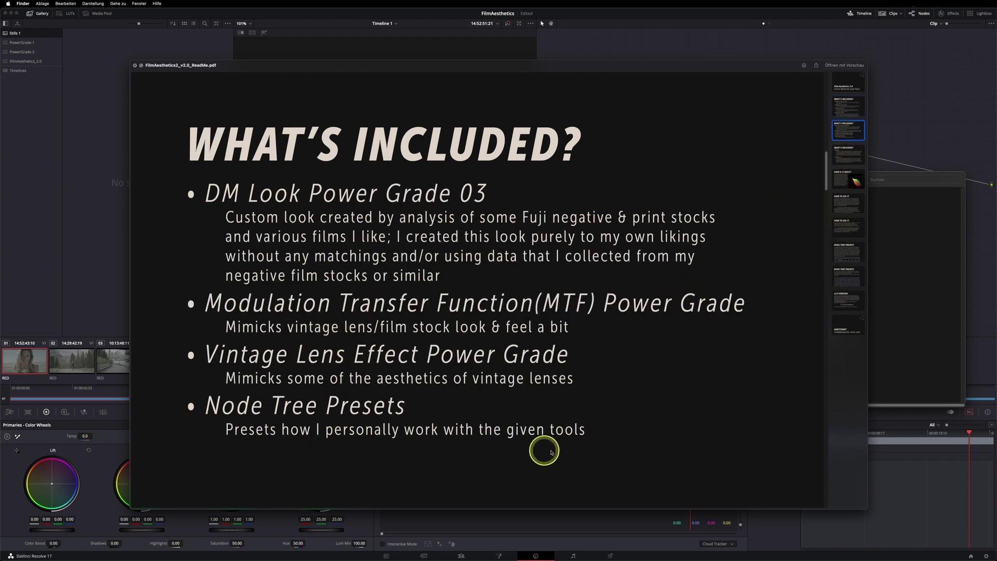
pyautogui.click(860, 151)
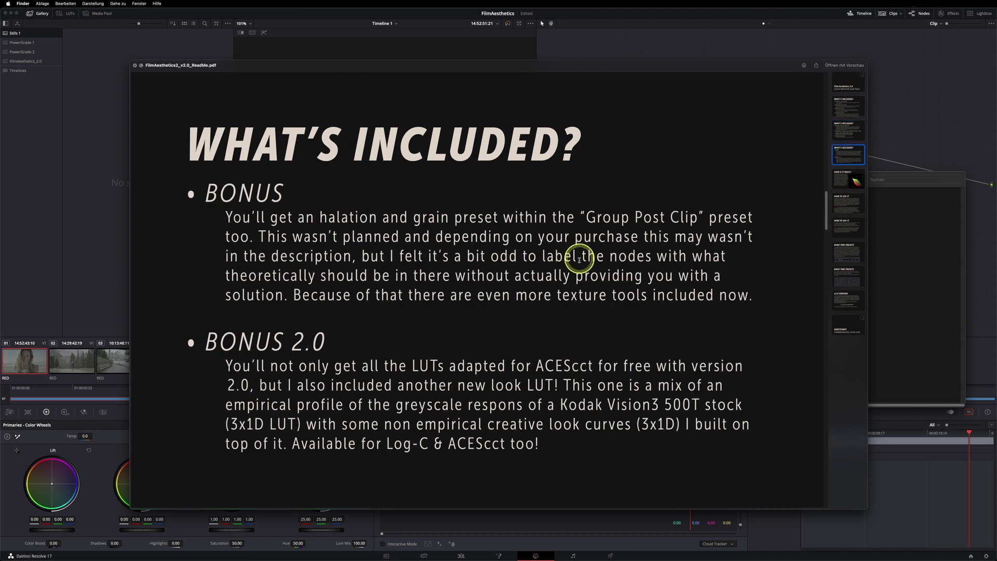
pyautogui.click(850, 180)
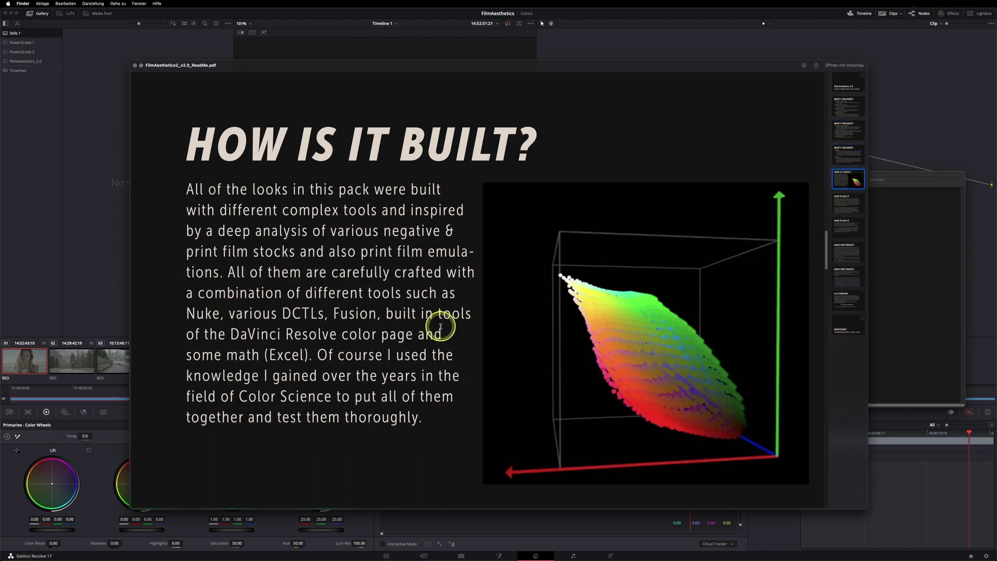
pyautogui.click(847, 202)
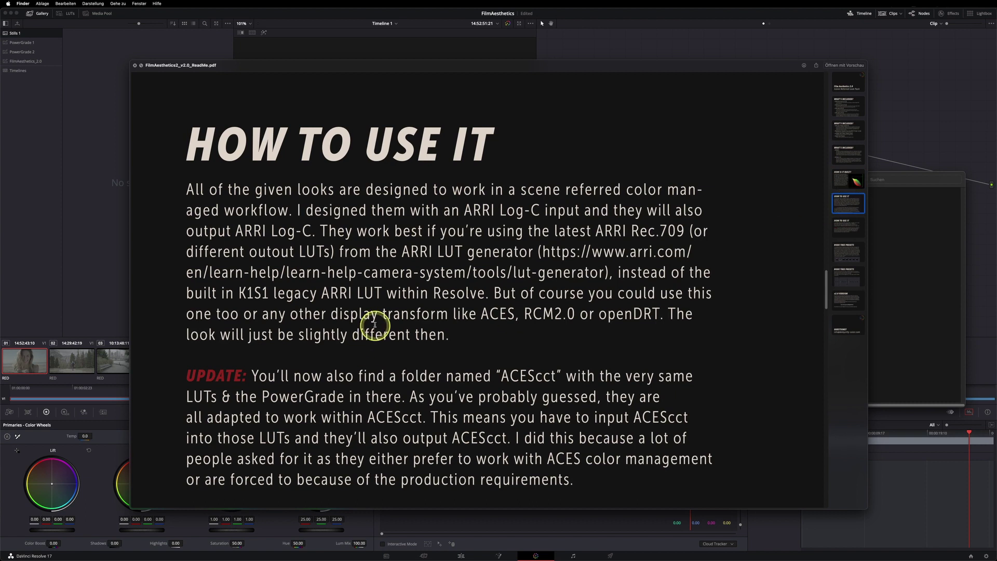
pyautogui.click(843, 226)
pyautogui.click(848, 253)
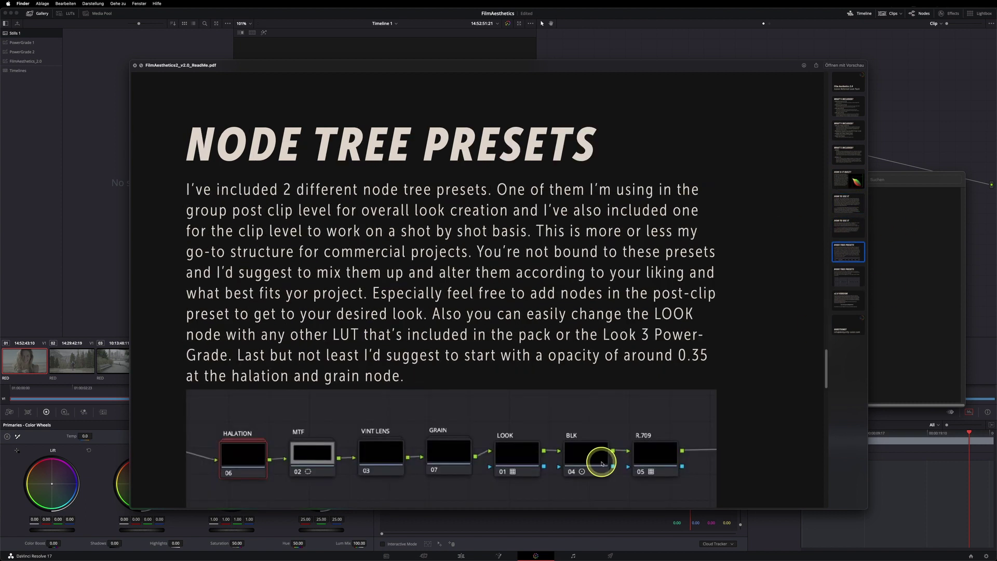
pyautogui.press('Down')
pyautogui.click(847, 307)
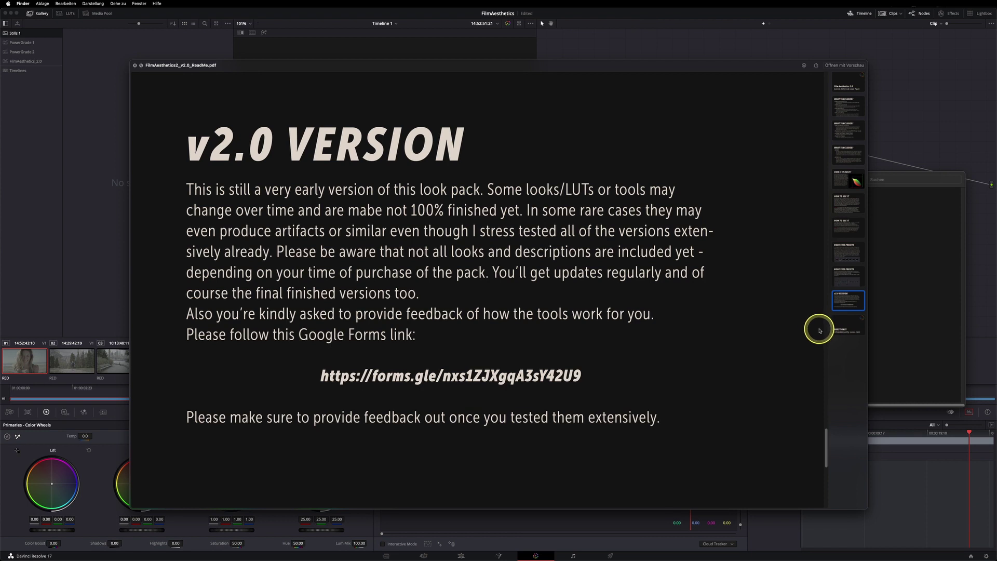
pyautogui.press('space')
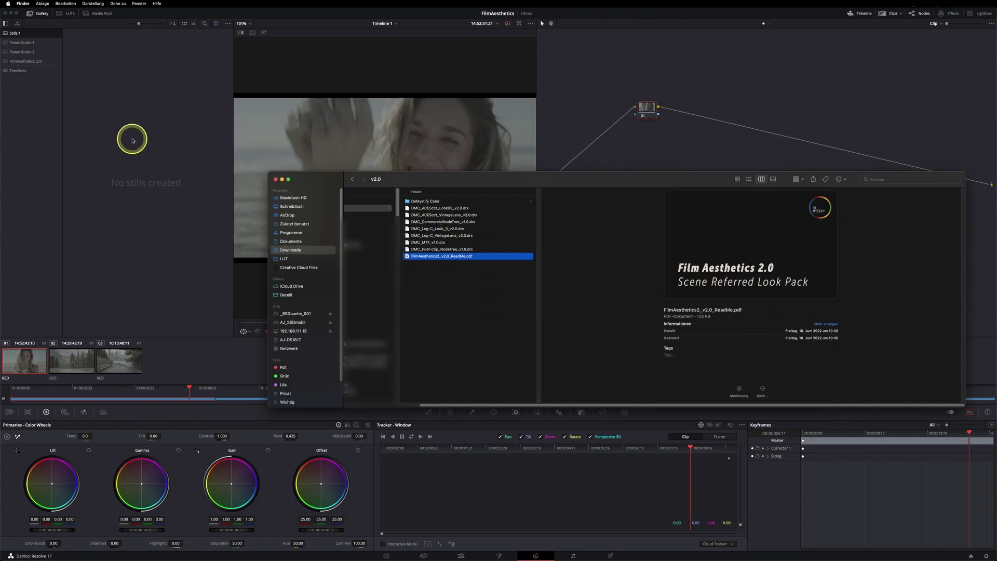
# Step: Switch to DaVinci Resolve and add a PowerGrade album named "Film Aesthetics 2.0 v2" to the gallery
pyautogui.click(36, 139)
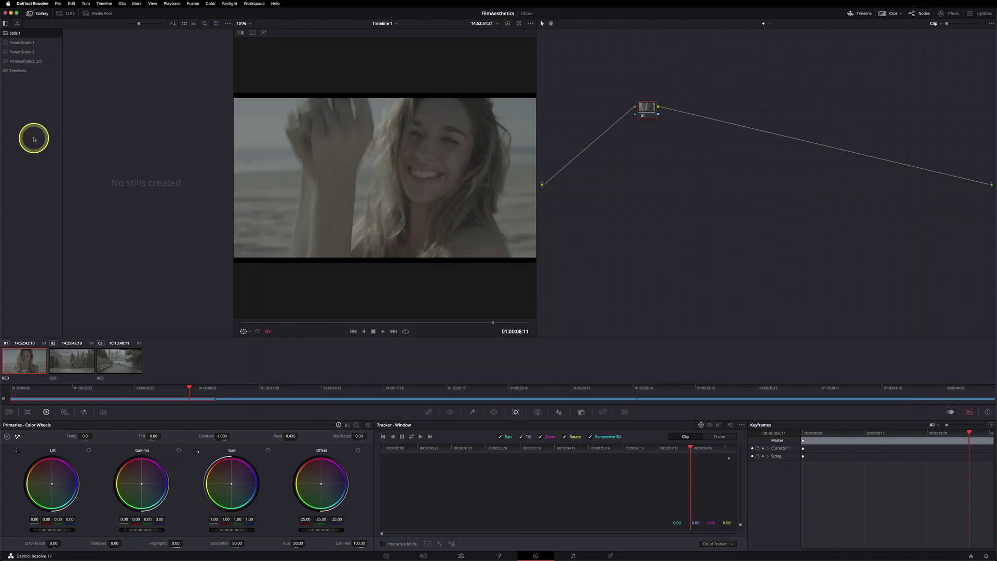
pyautogui.rightClick(28, 35)
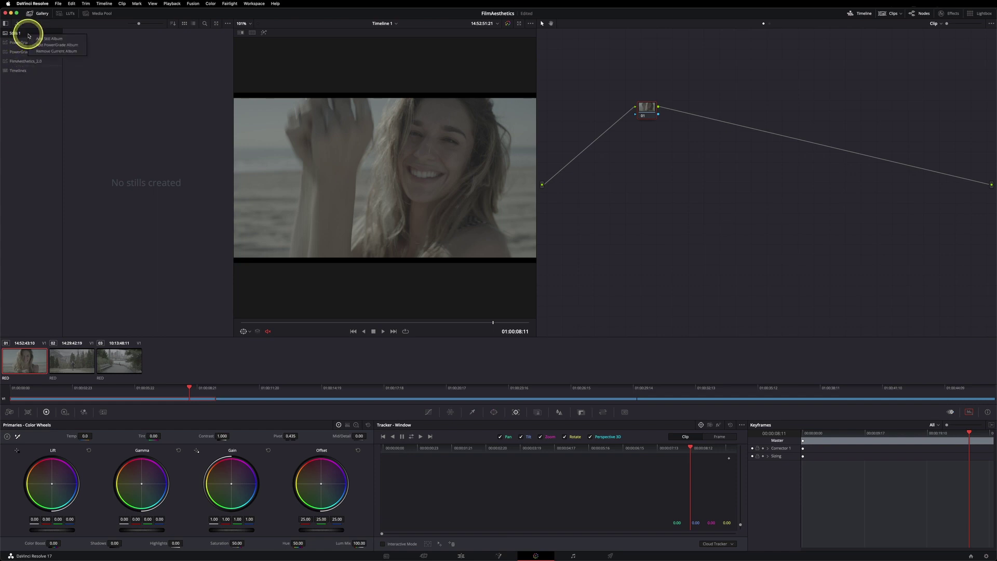
pyautogui.click(62, 45)
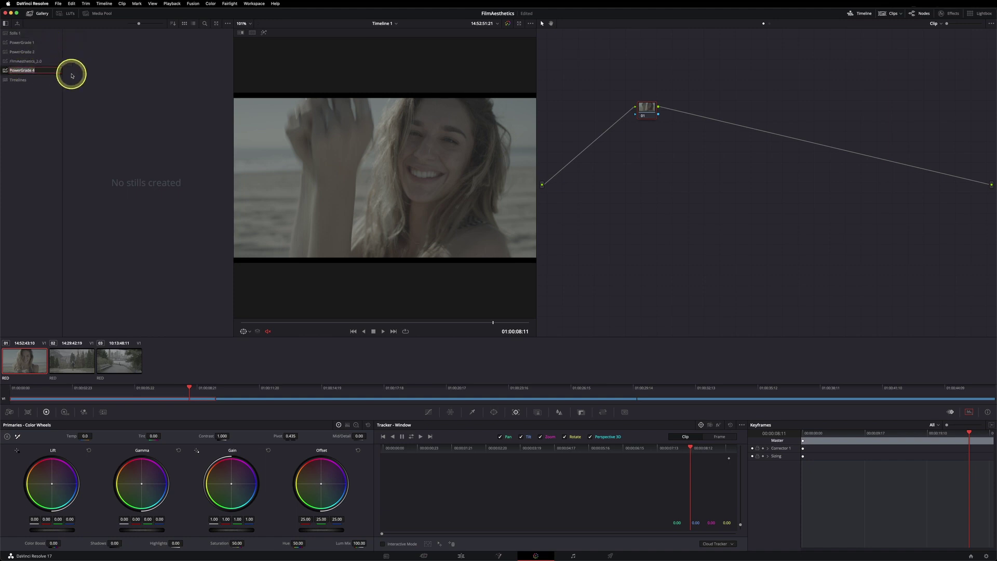
pyautogui.write('Film Aesth')
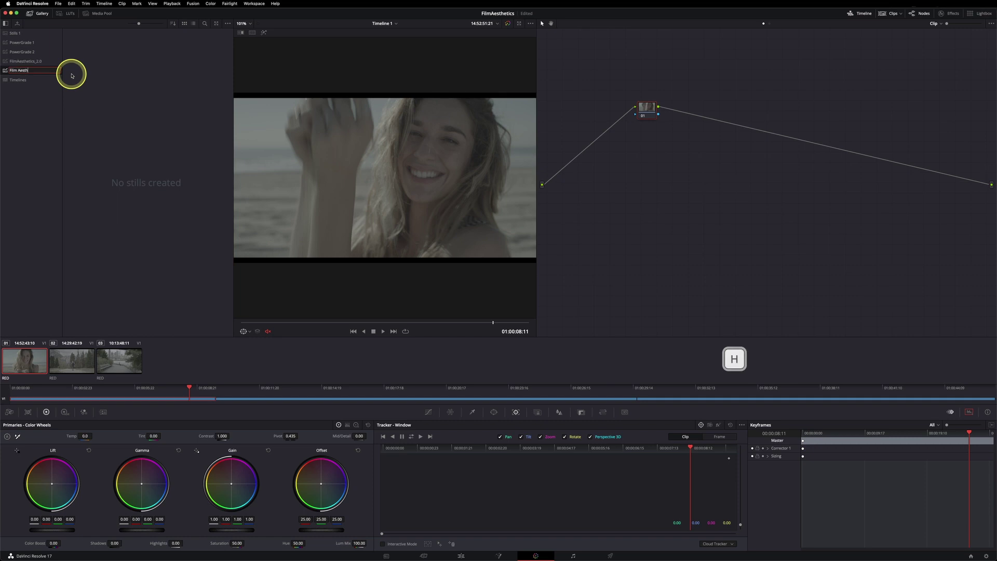
pyautogui.write('etics 2.0 v2')
pyautogui.press('Return')
# Step: Import all seven DMC .drx files from the v2.0 folder in Downloads into the new album and show the stills as a list
pyautogui.rightClick(134, 139)
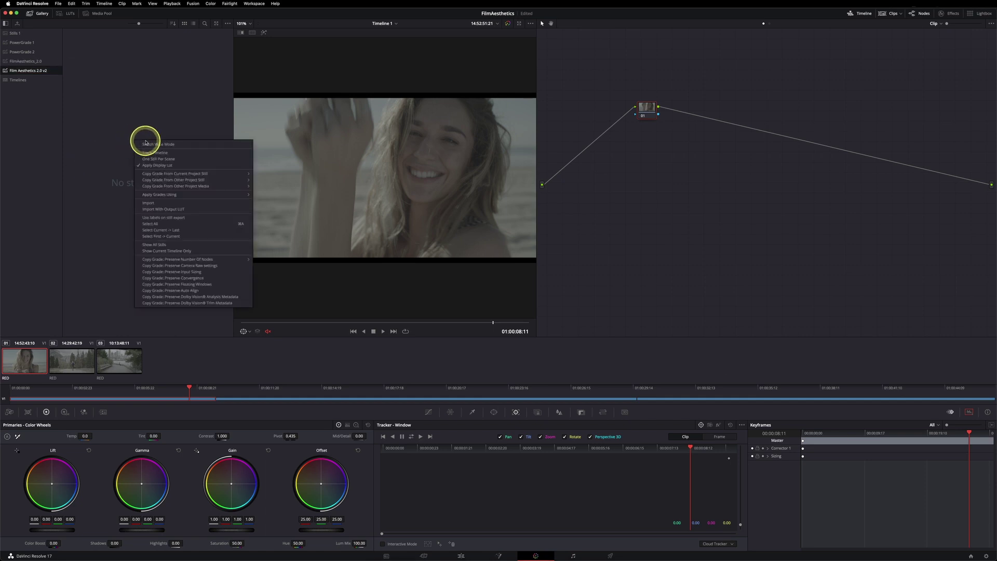
pyautogui.click(148, 203)
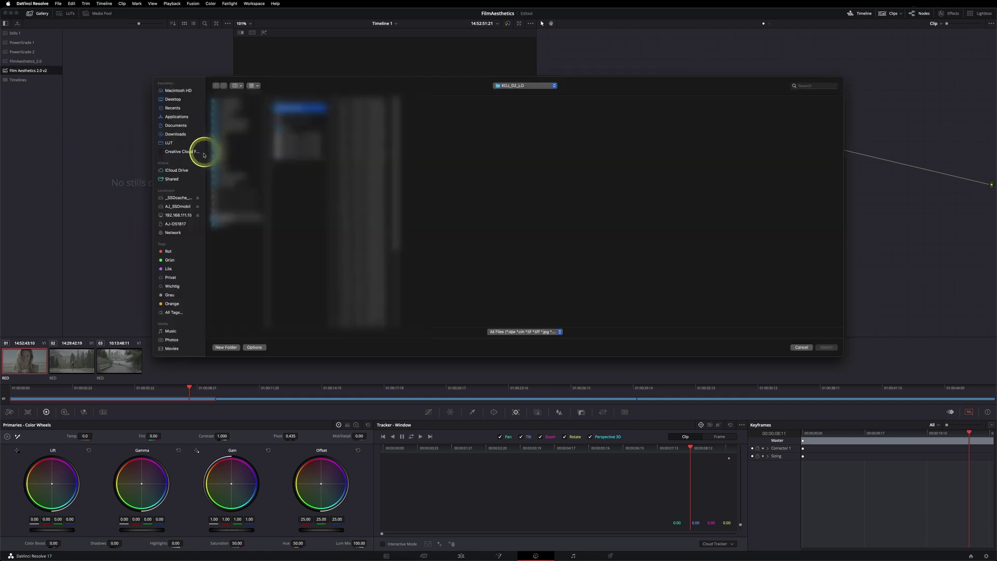
pyautogui.click(179, 135)
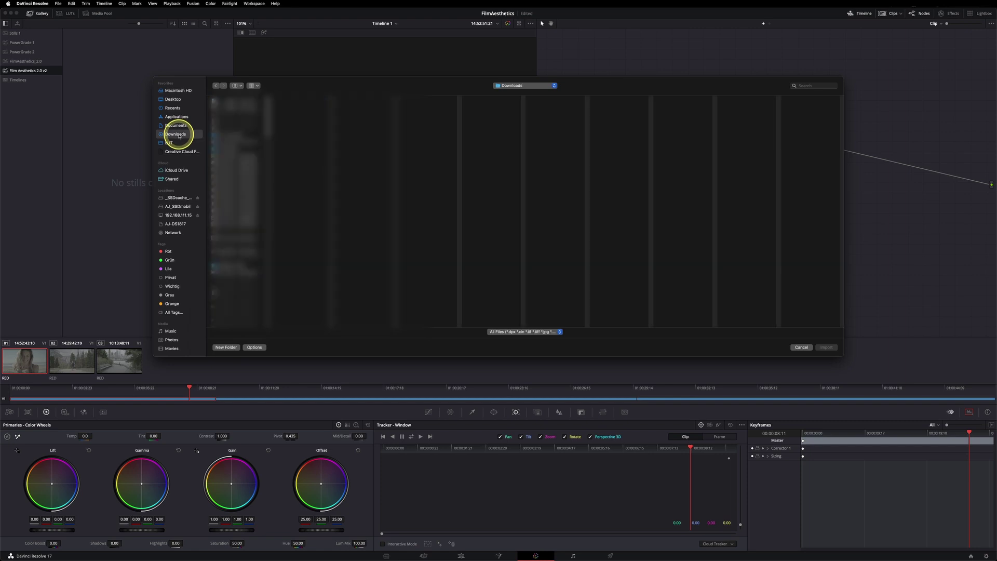
pyautogui.click(357, 109)
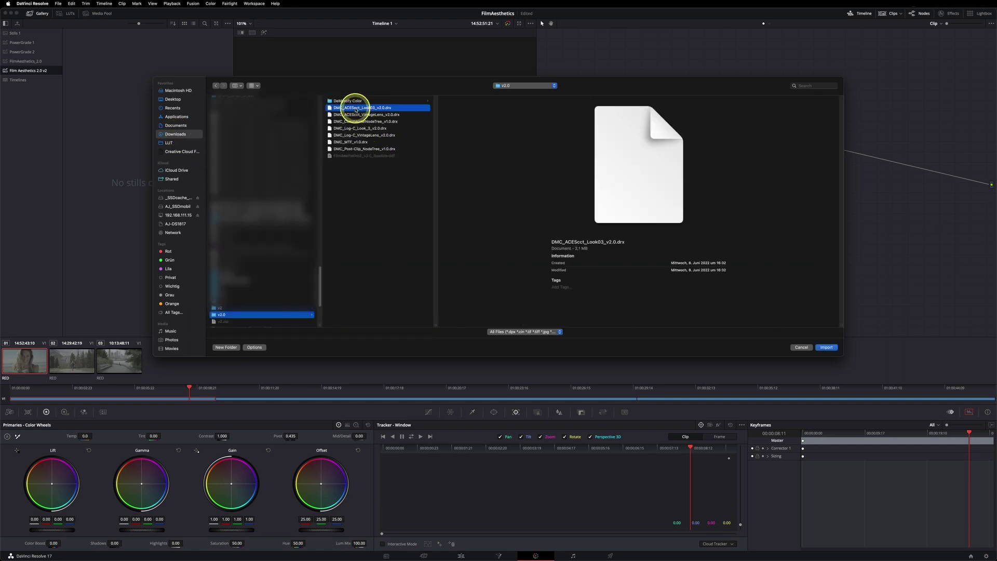
pyautogui.keyDown('shift'); pyautogui.click(379, 148); pyautogui.keyUp('shift')
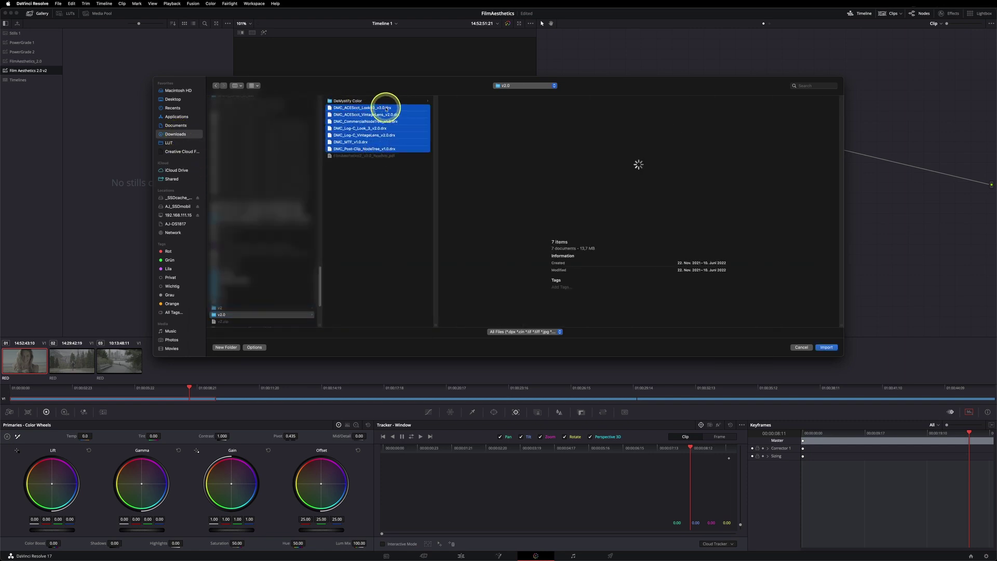
pyautogui.click(829, 347)
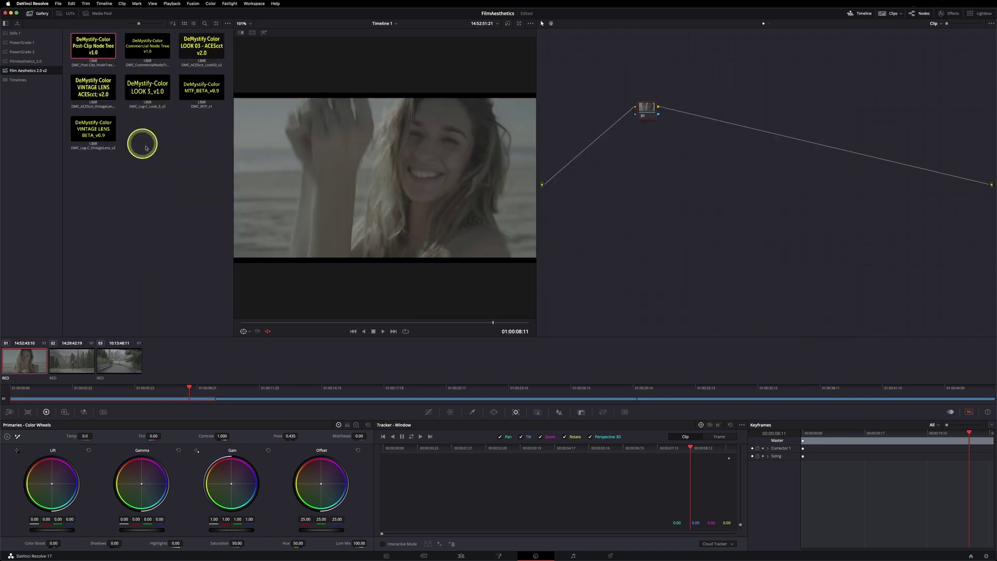
pyautogui.click(193, 24)
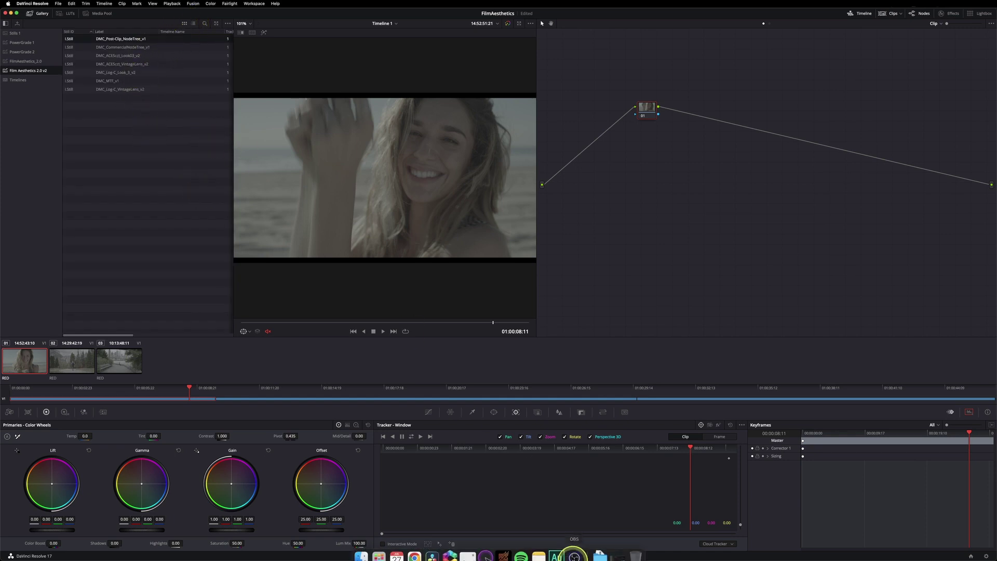
# Step: Switch to Finder and copy the FA2.0_v2.0 folder from DeMystify Color in the unpacked download
pyautogui.press('super+Tab')
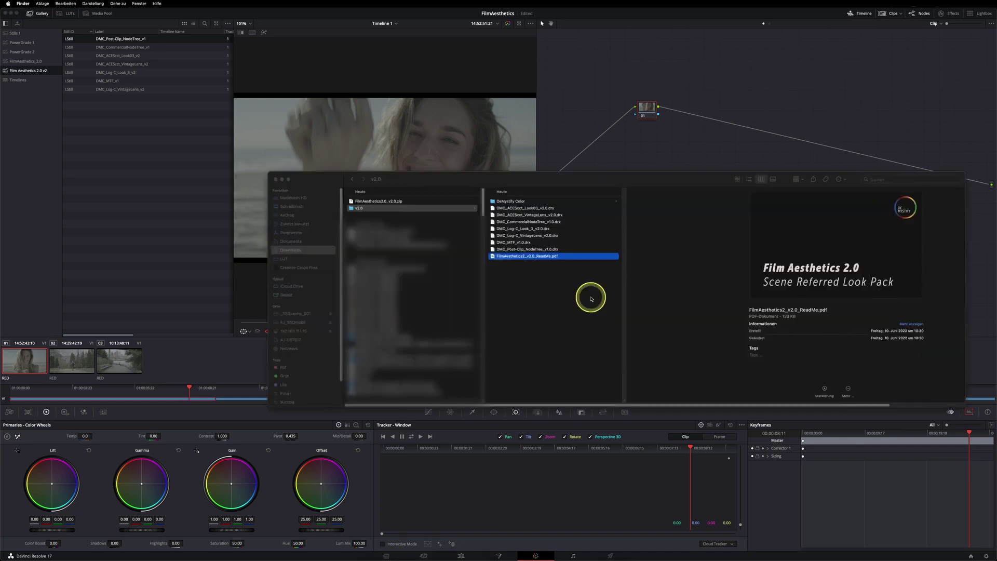
pyautogui.click(512, 201)
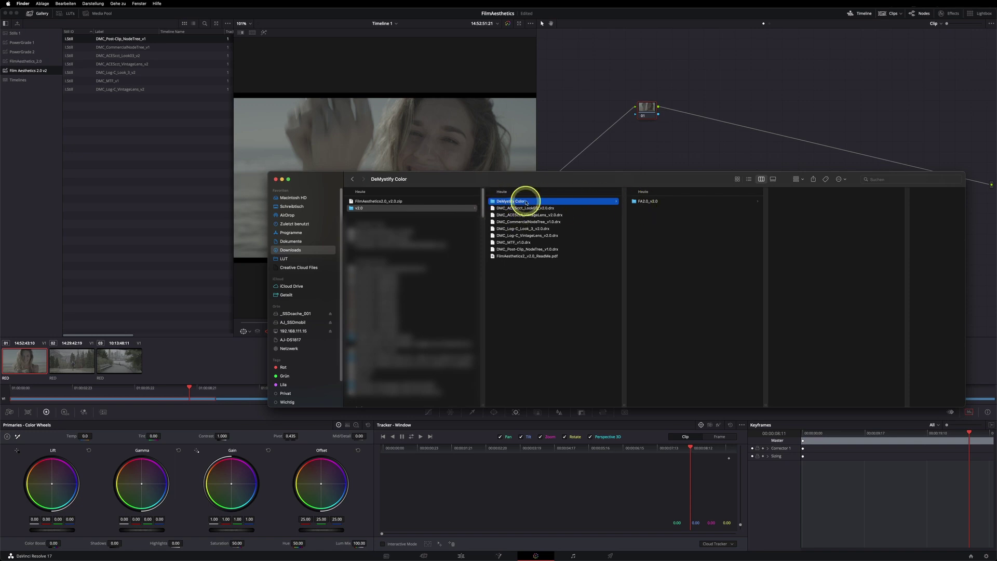
pyautogui.click(649, 201)
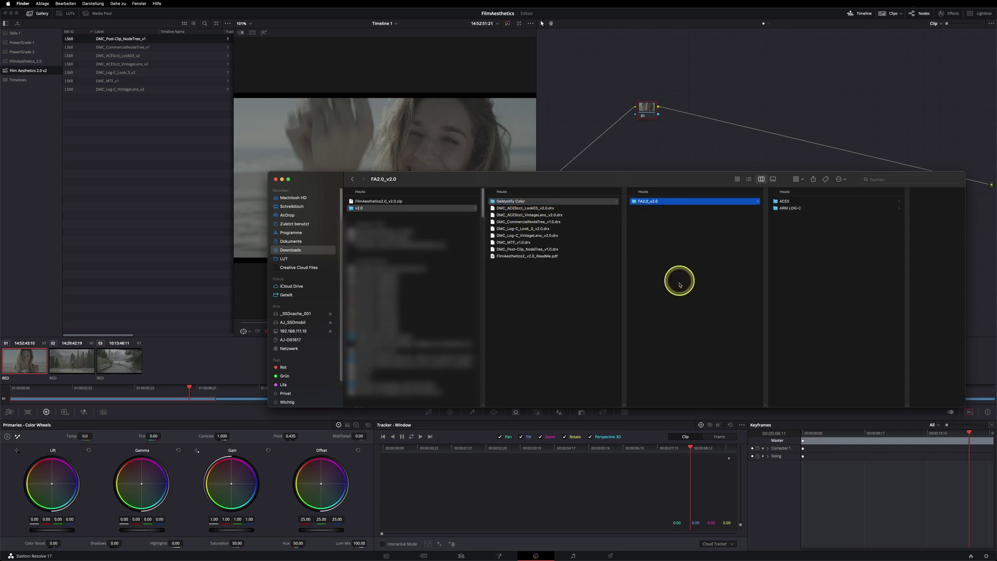
pyautogui.press('super+c')
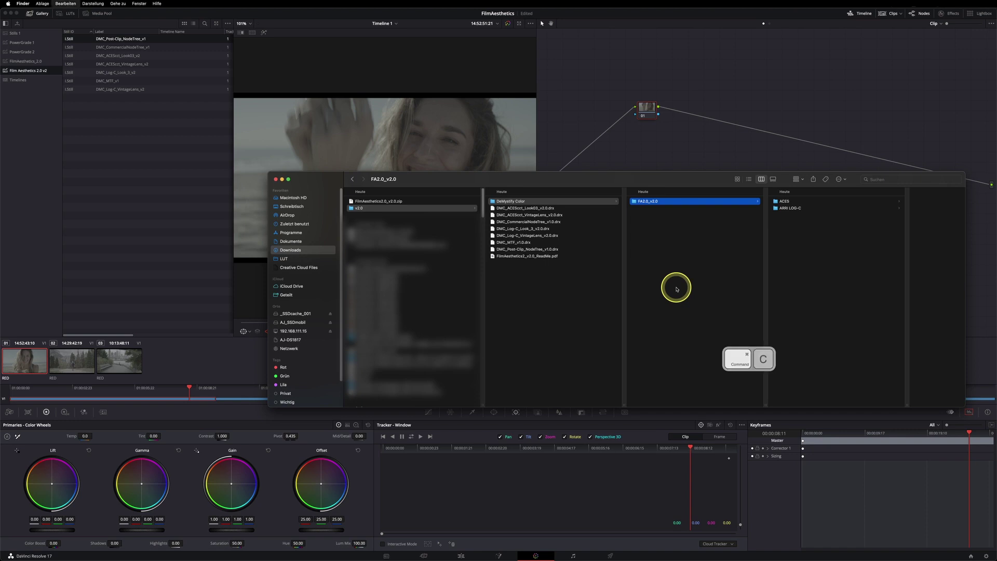
# Step: Create a folder named "Tutorial" in the LUT directory's DeMystify Color folder, then paste the FA2.0_v2.0 folder into it and open the copy
pyautogui.click(321, 259)
pyautogui.scroll(-3, 387, 385)
pyautogui.click(379, 394)
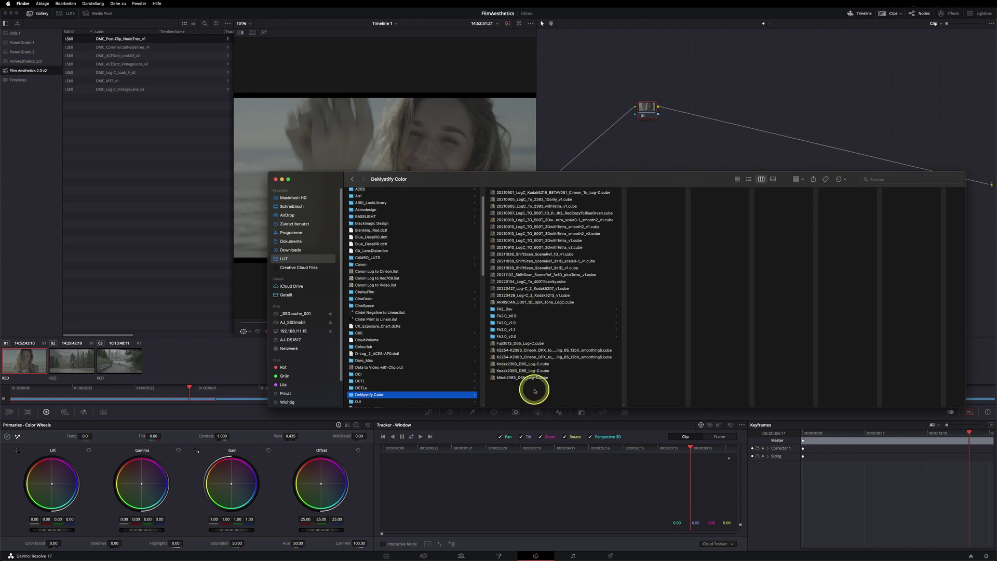
pyautogui.click(512, 337)
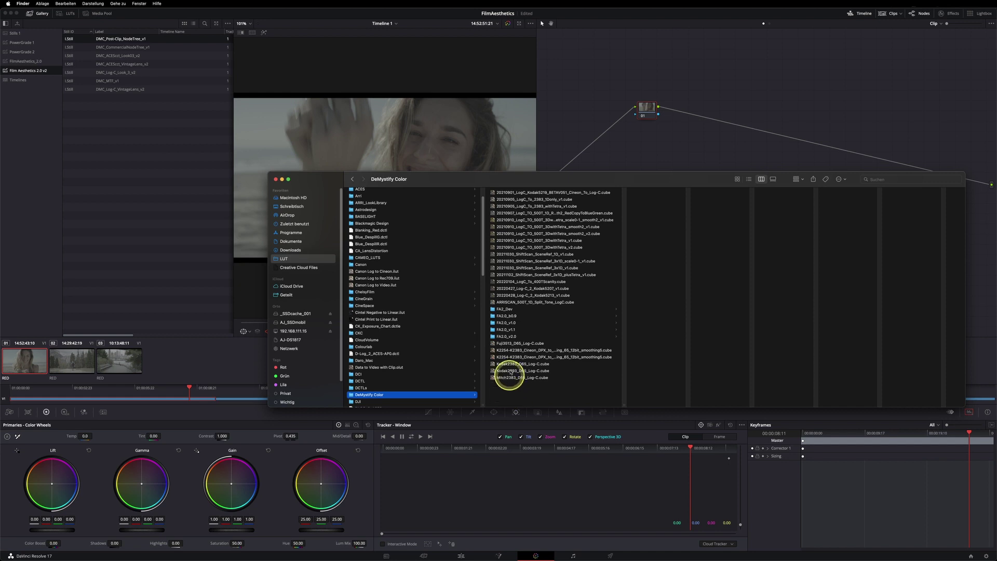
pyautogui.rightClick(502, 393)
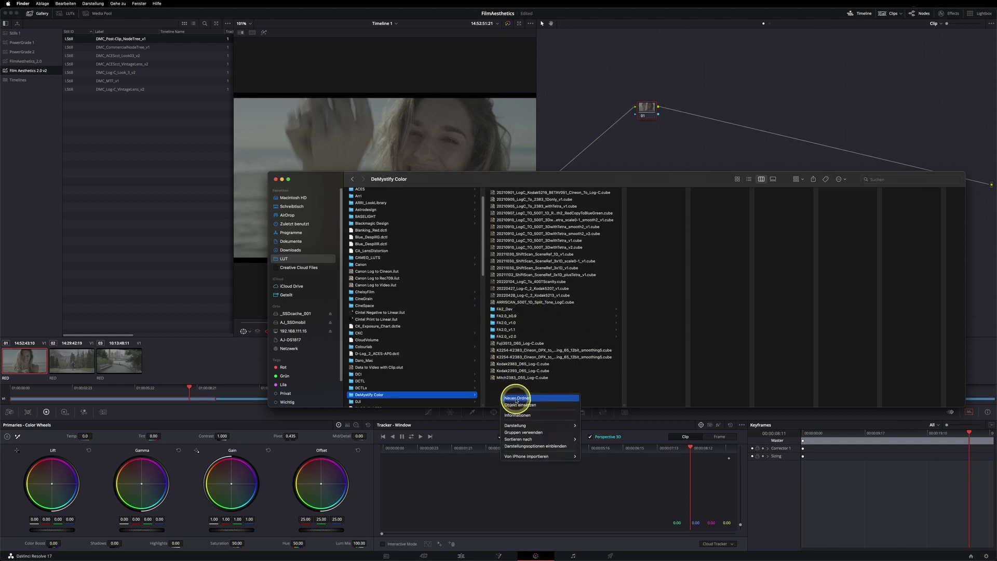
pyautogui.click(517, 398)
pyautogui.write('Titp')
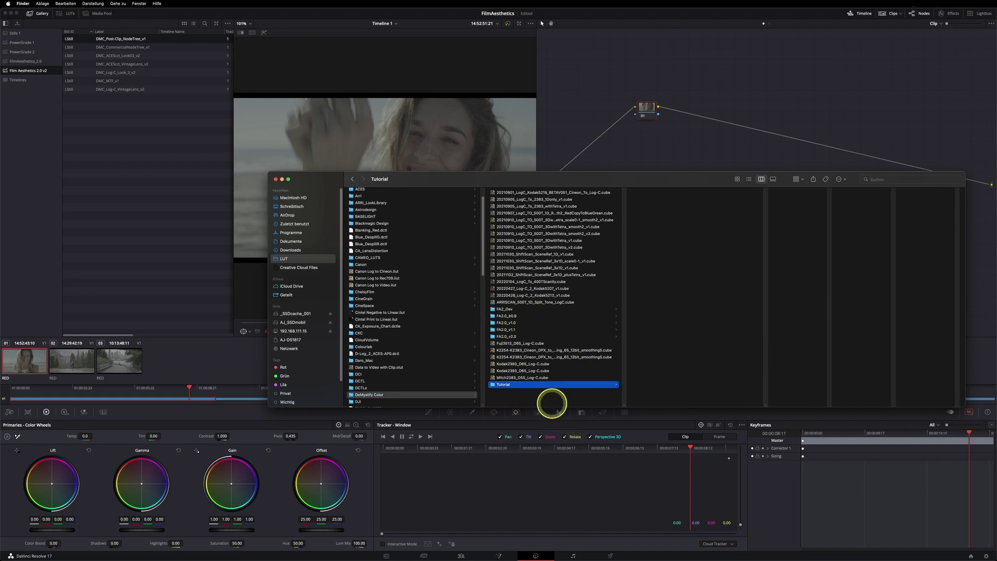
pyautogui.press('super+v')
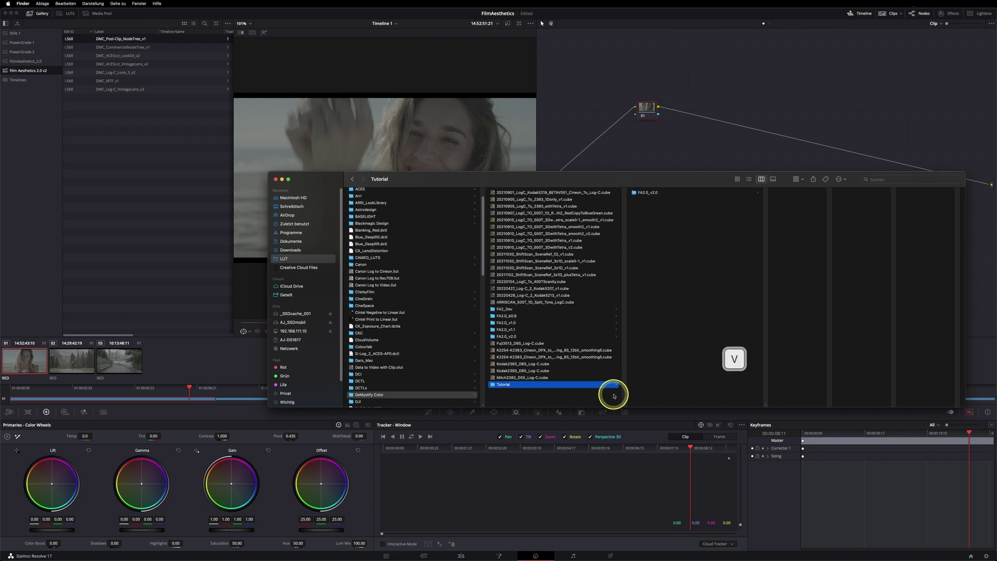
pyautogui.click(650, 193)
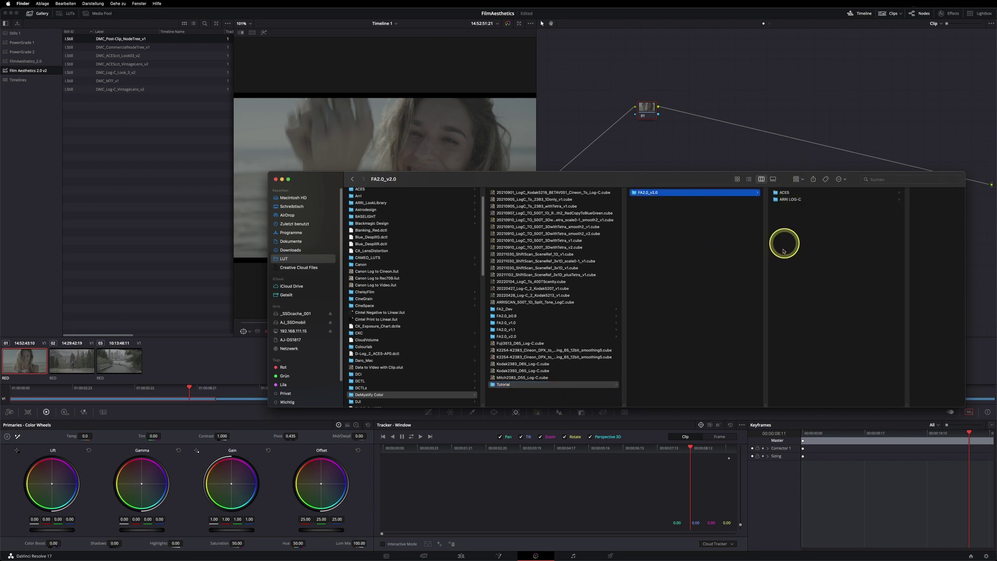
# Step: Switch back to DaVinci Resolve, show the LUT browser and refresh the LUT list
pyautogui.click(671, 157)
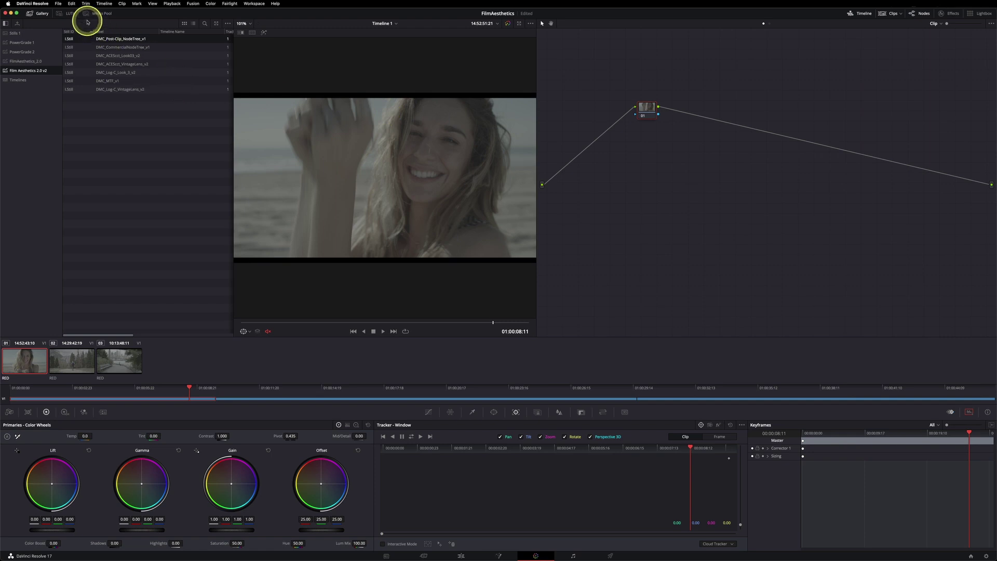
pyautogui.click(68, 13)
pyautogui.click(23, 35)
pyautogui.rightClick(23, 35)
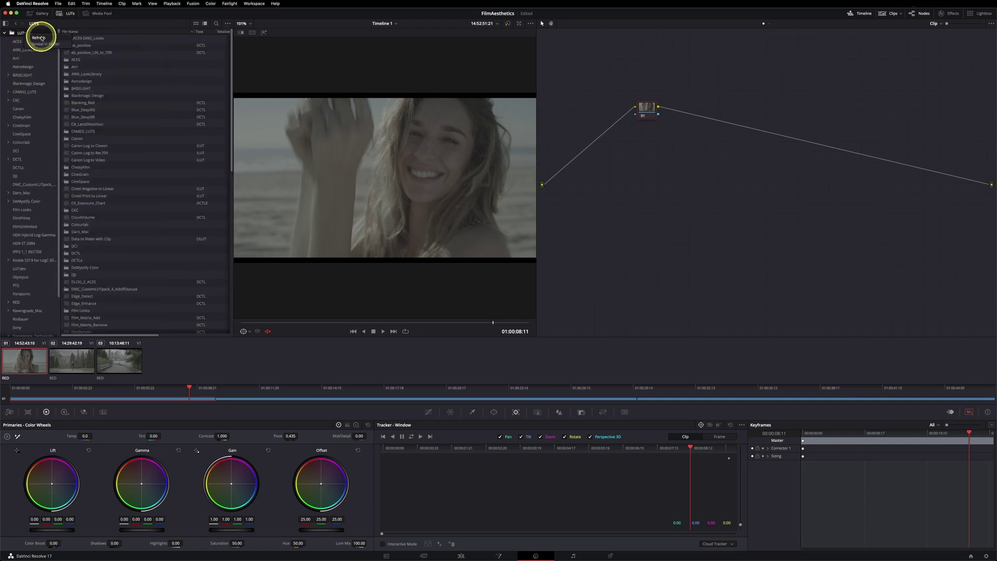
pyautogui.click(38, 41)
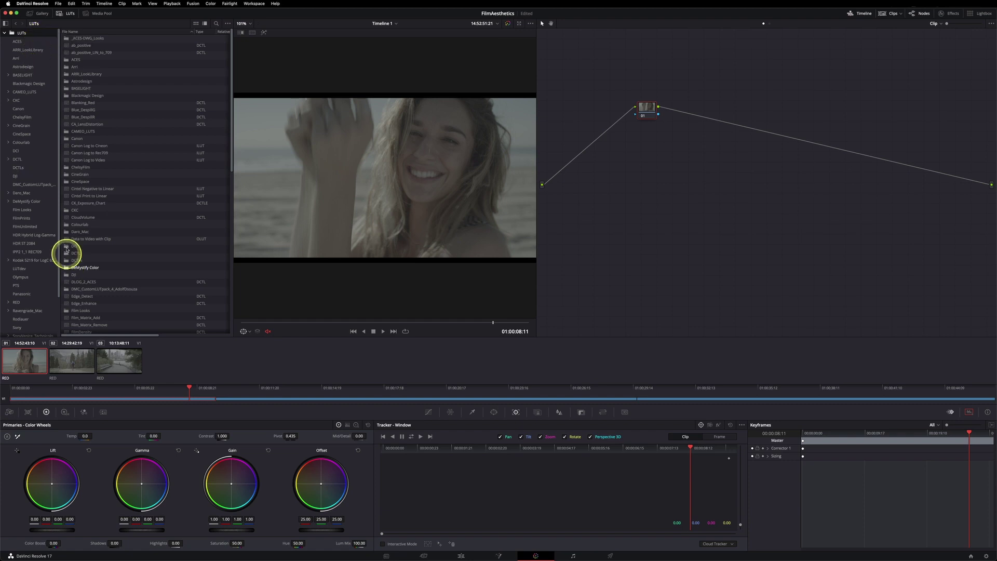
# Step: Browse DeMystify Color > Tutorial > FA2.0_v2.0 in the LUT browser, view its ACES LUTs, and open the ARRI LOG-C folder
pyautogui.click(25, 201)
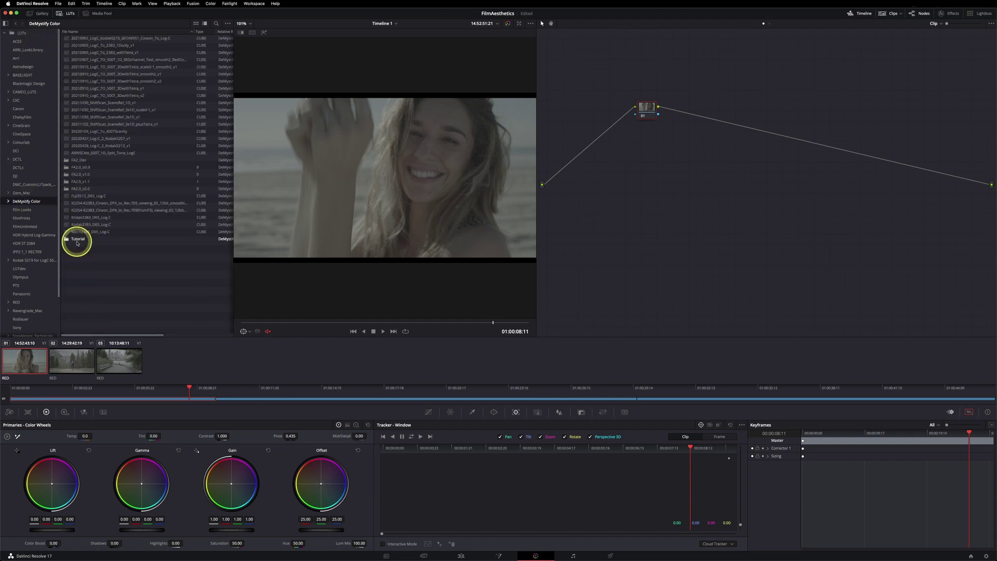
pyautogui.doubleClick(74, 240)
pyautogui.doubleClick(79, 39)
pyautogui.doubleClick(76, 39)
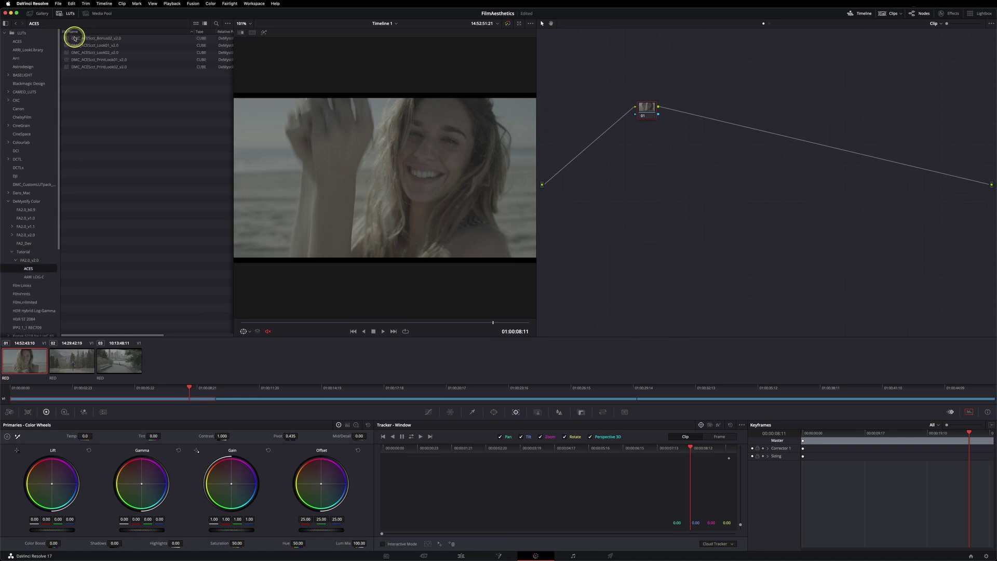
pyautogui.click(36, 276)
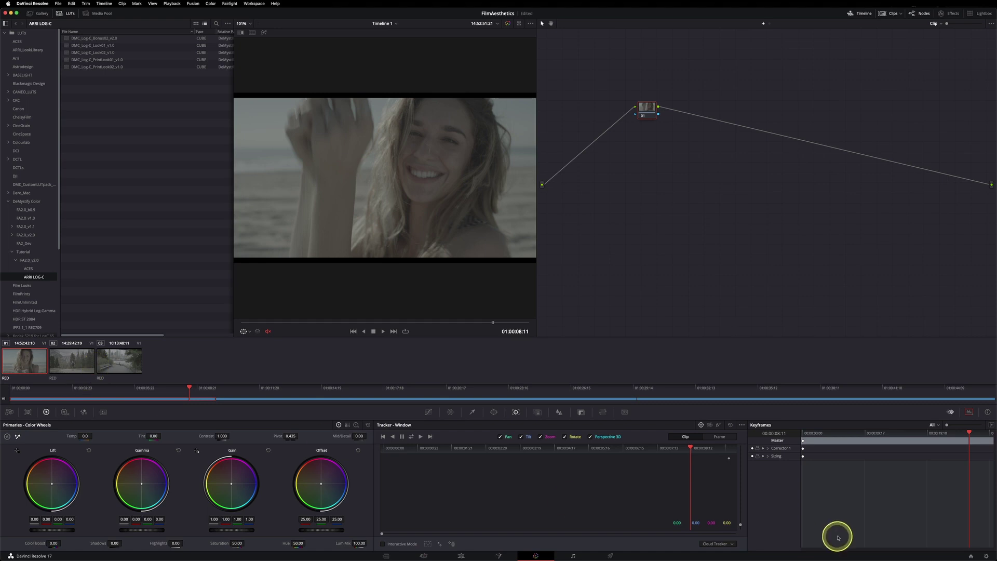
# Step: Check the Camera RAW page of the project settings for the RED footage, and close the settings without changes
pyautogui.click(986, 556)
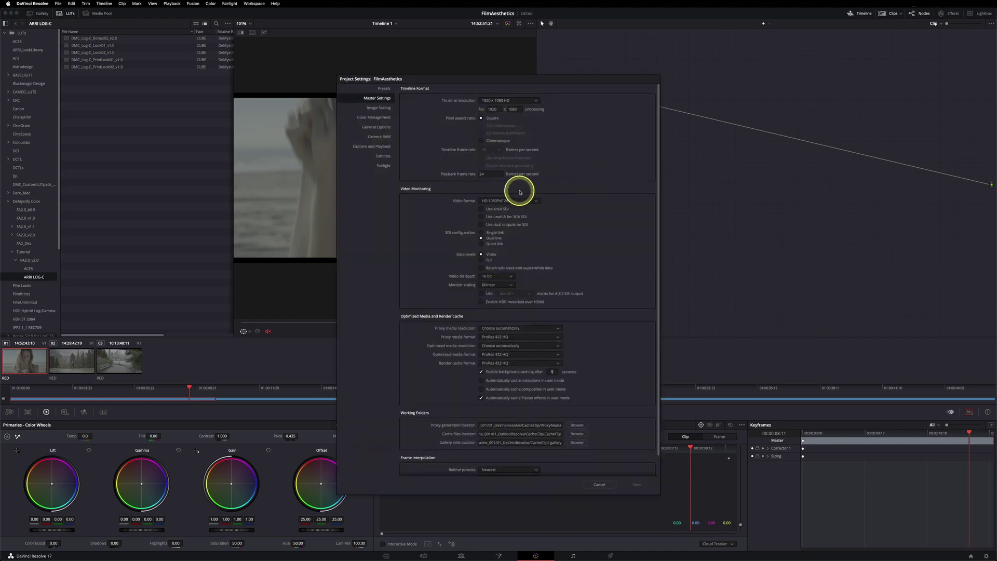
pyautogui.click(379, 137)
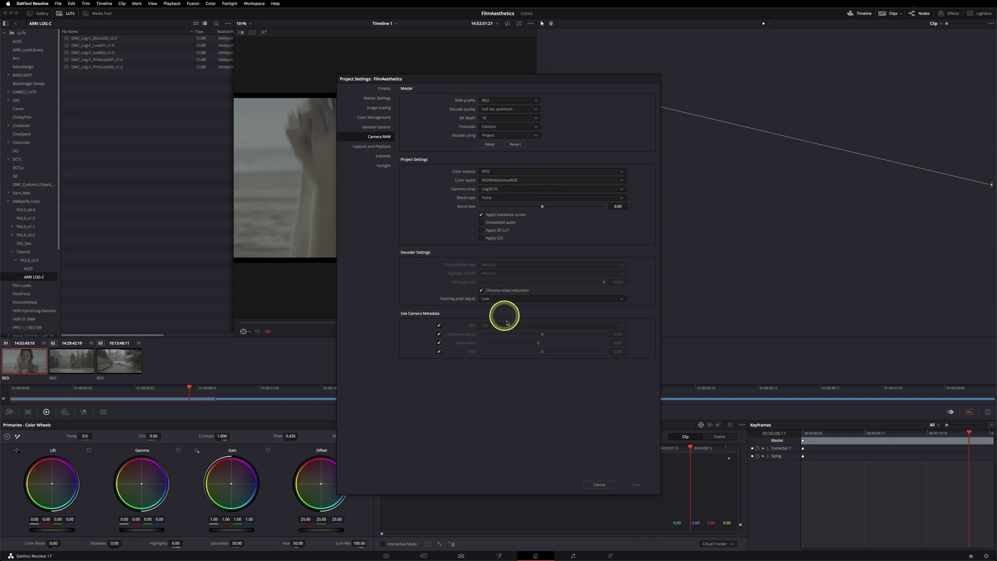
pyautogui.click(600, 484)
# Step: Select all three clips and add them to a new group named "RED_2_AO"
pyautogui.hotkey('ctrl', 'a')
pyautogui.rightClick(129, 363)
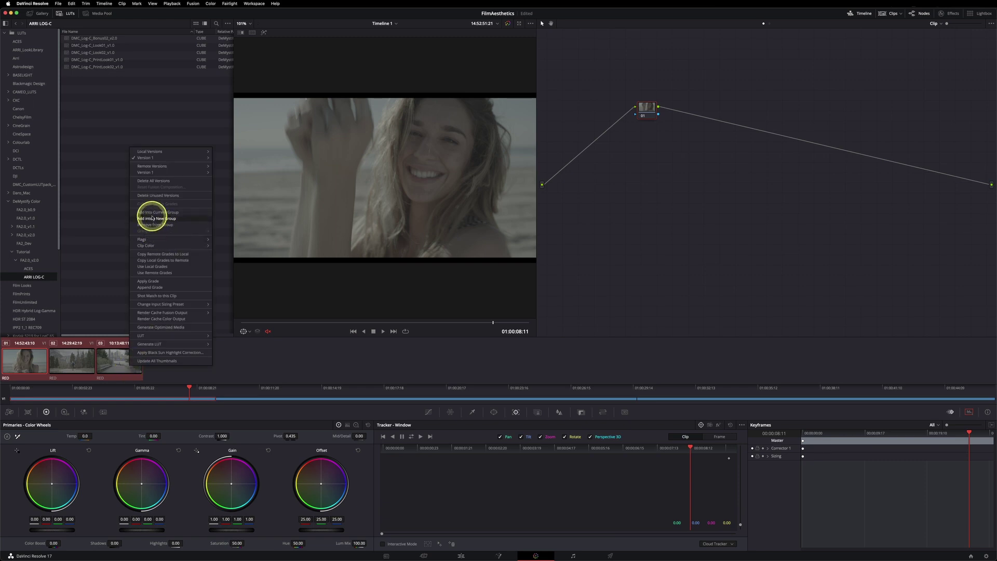
pyautogui.click(147, 218)
pyautogui.write('RED_2_AÖ')
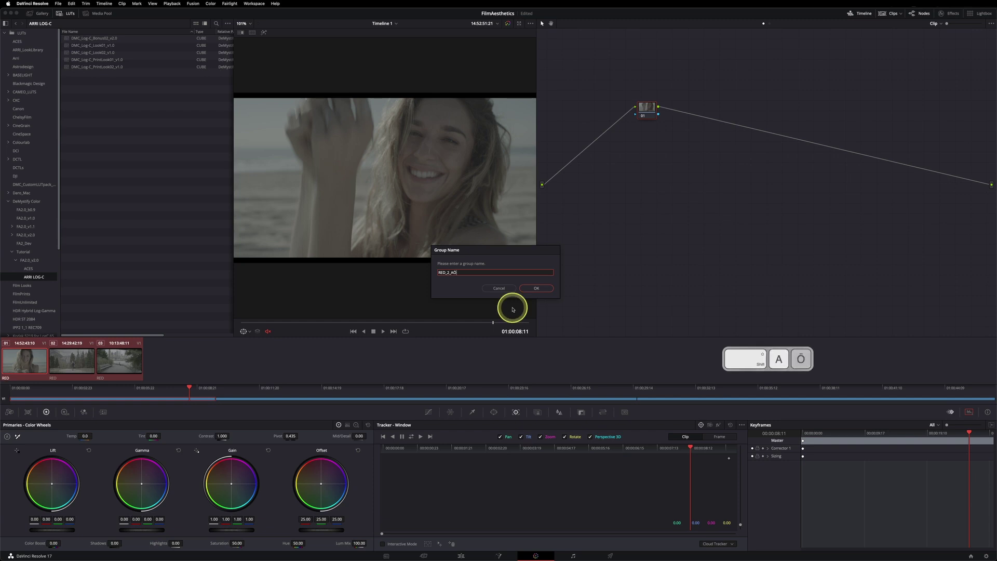
pyautogui.write('_AO')
pyautogui.press('Return')
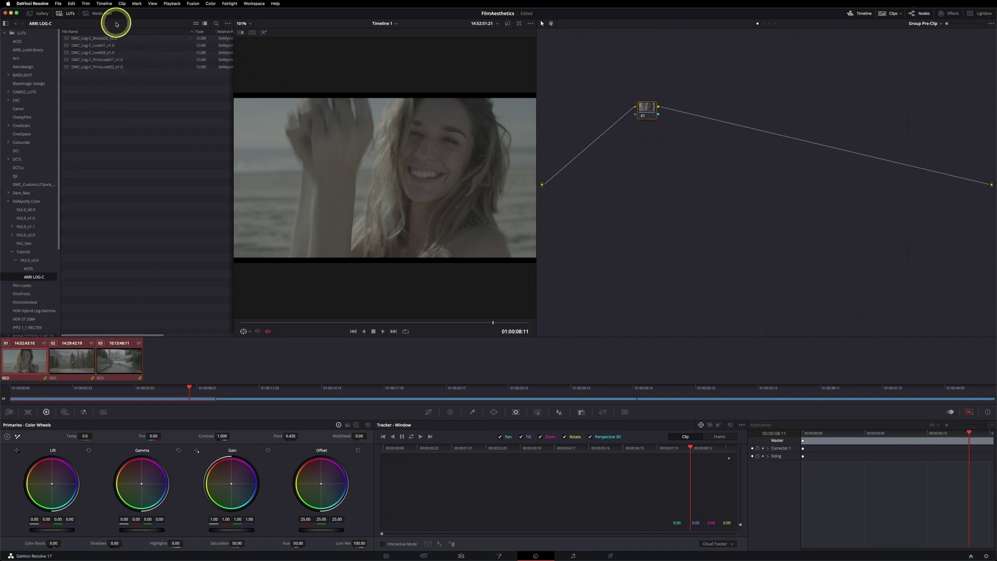
# Step: Find the Color Space Transform effect by searching for "color" and apply it to the group pre-clip node
pyautogui.click(101, 66)
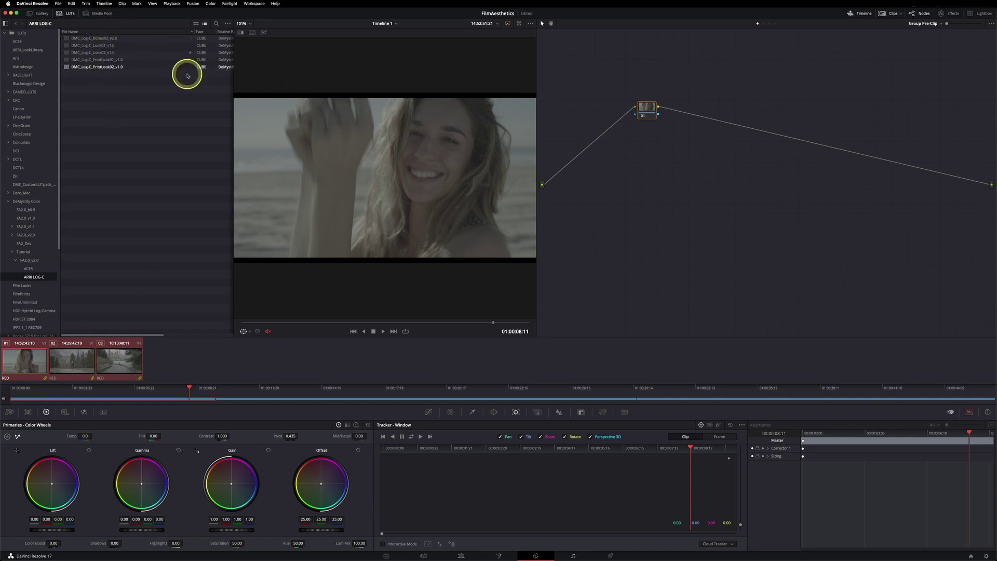
pyautogui.click(954, 16)
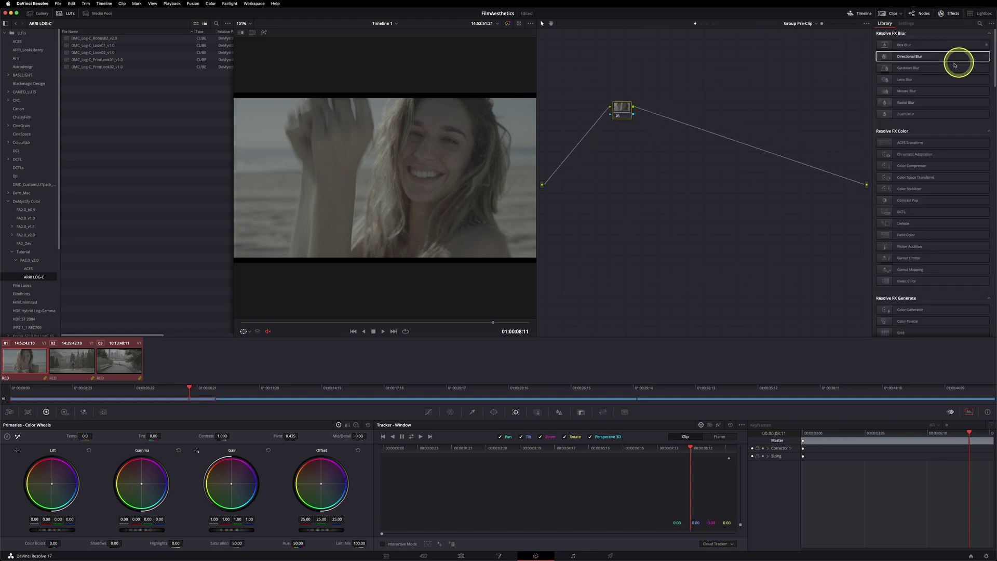
pyautogui.click(980, 24)
pyautogui.write('color')
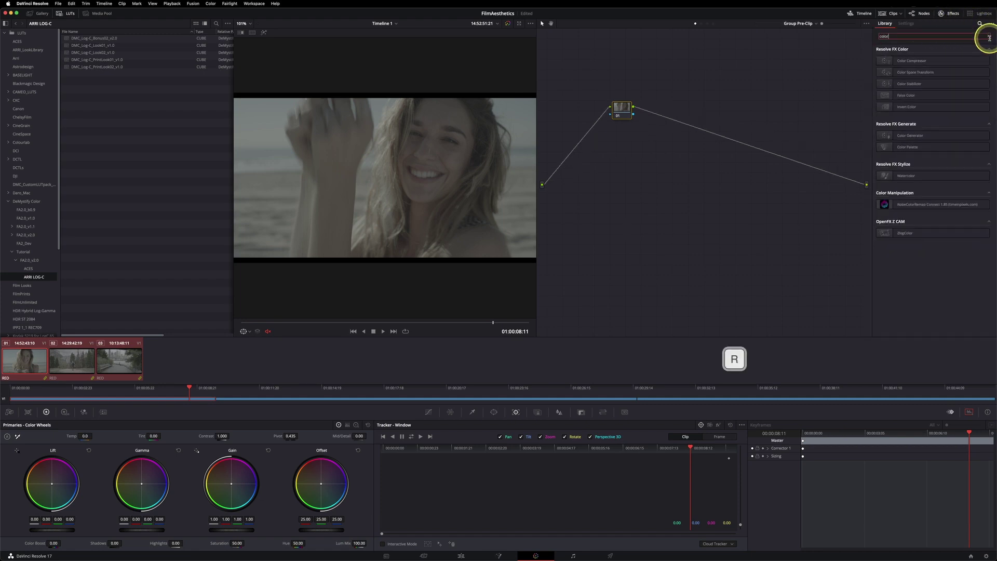
pyautogui.moveTo(897, 73); pyautogui.dragTo(623, 108)
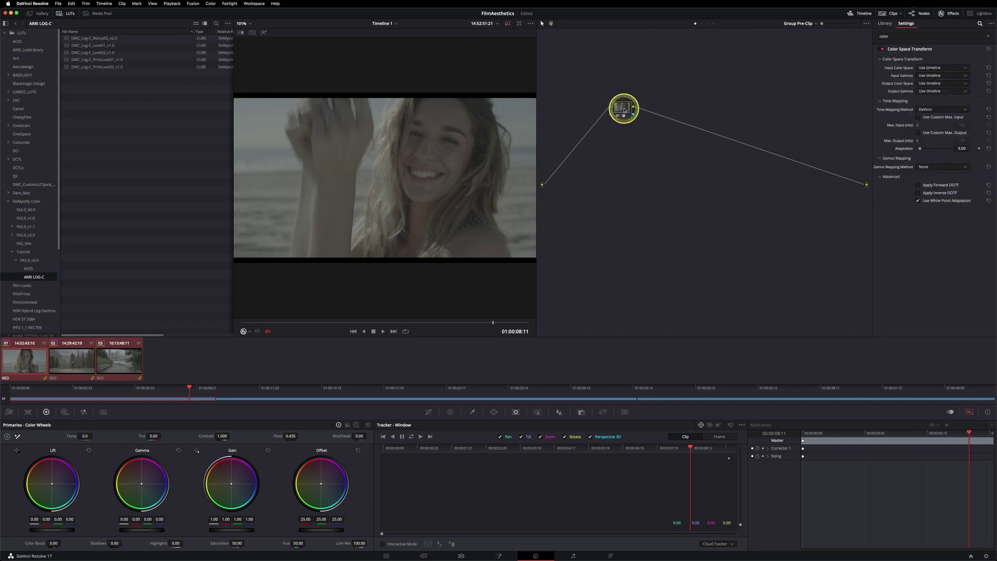
# Step: Set the Color Space Transform input to REDWideGamutRGB and RED Log3G10, and its output to ARRI Alexa and ARRI LogC
pyautogui.click(956, 68)
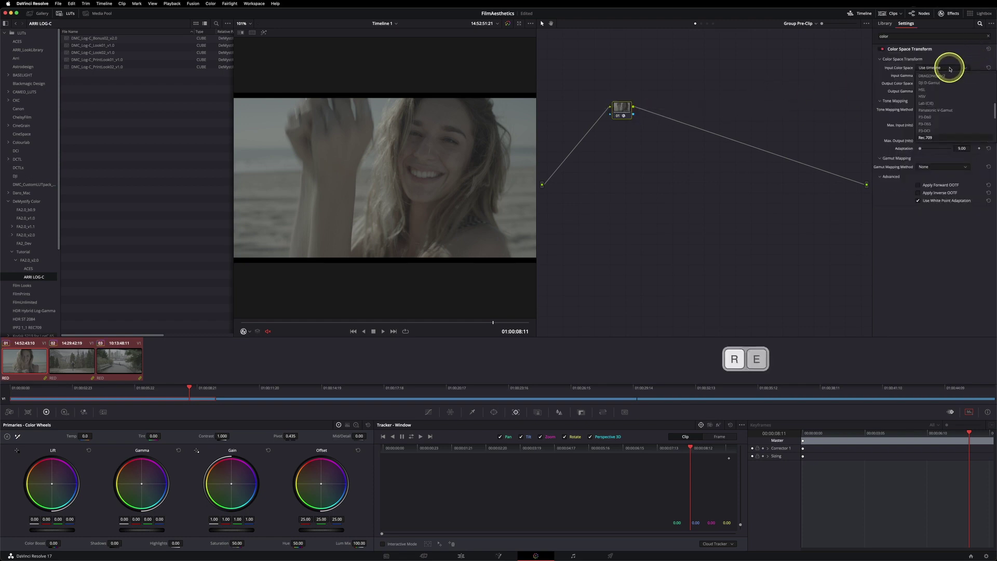
pyautogui.click(933, 81)
pyautogui.click(931, 76)
pyautogui.scroll(-10, 935, 100)
pyautogui.scroll(-5, 939, 103)
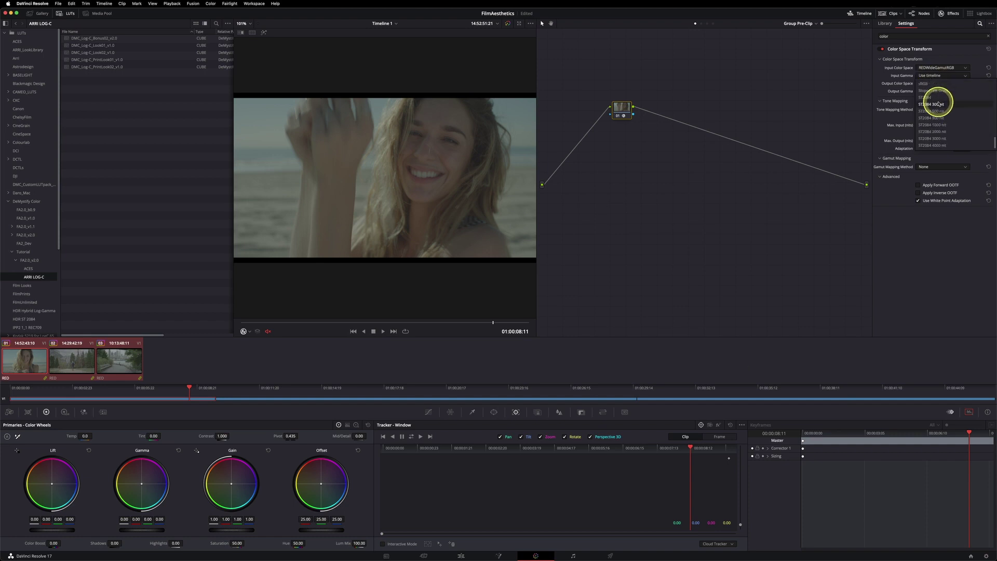
pyautogui.click(939, 104)
pyautogui.click(935, 84)
pyautogui.click(928, 112)
pyautogui.click(926, 92)
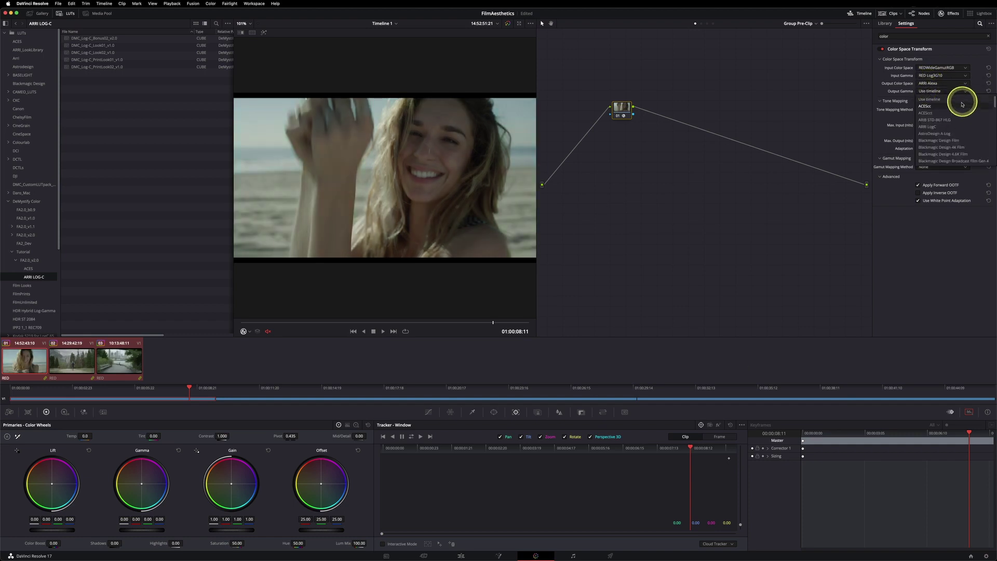
pyautogui.click(930, 122)
# Step: Set the transform's tone mapping to None and gamut mapping to Saturation Compression, comparing the image with gamut mapping set to None
pyautogui.click(940, 110)
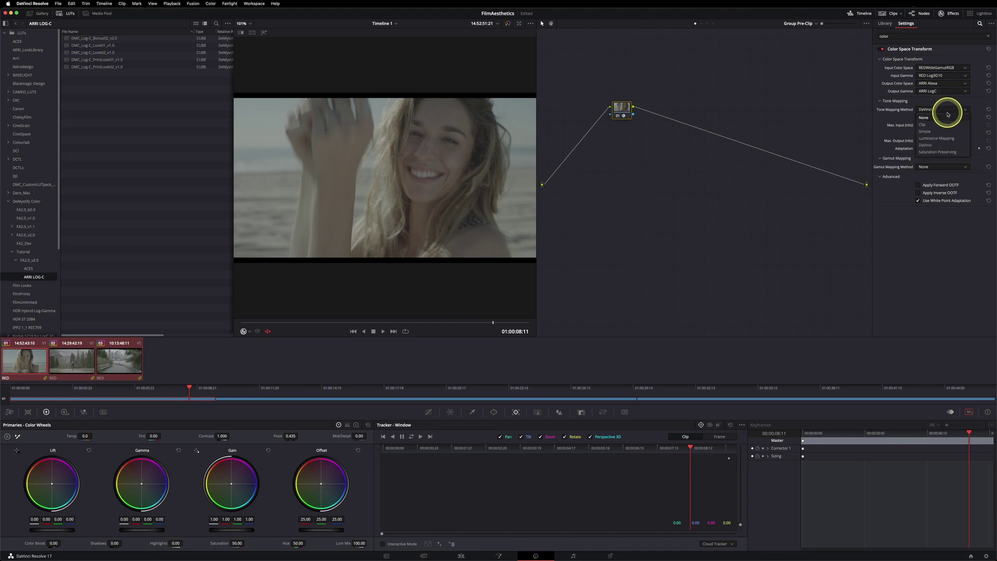
pyautogui.click(927, 118)
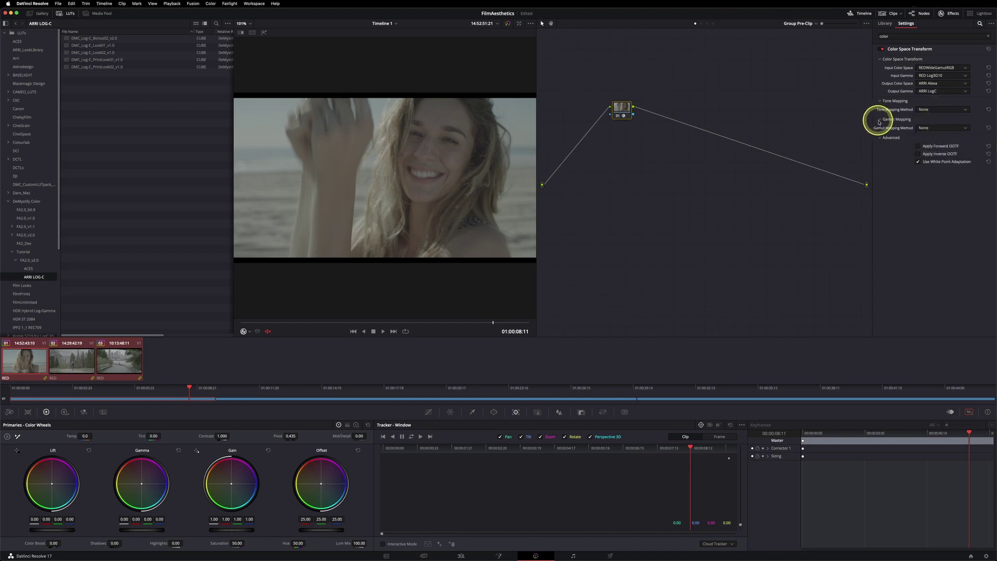
pyautogui.click(937, 128)
pyautogui.click(941, 144)
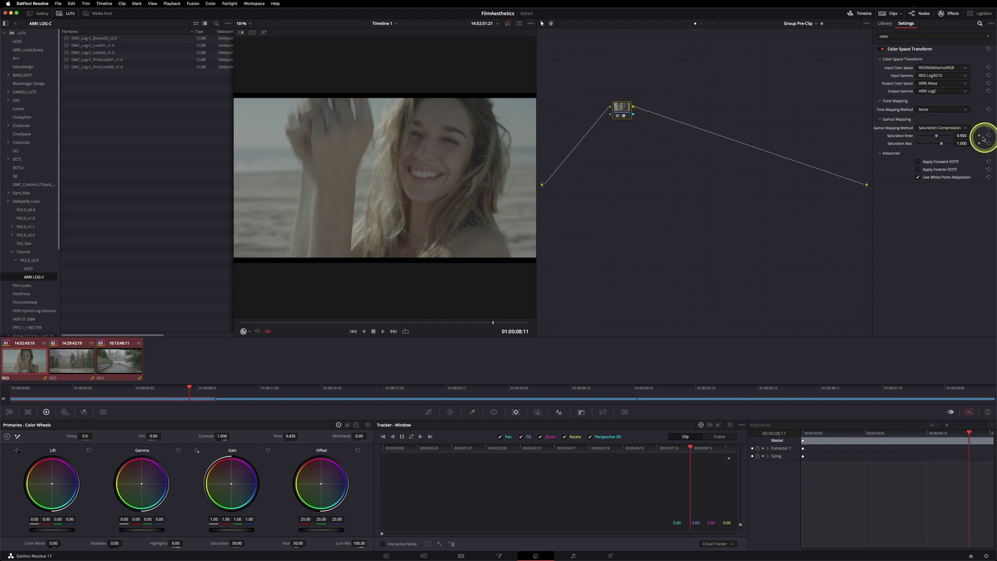
pyautogui.click(940, 127)
pyautogui.click(925, 136)
pyautogui.moveTo(623, 111); pyautogui.dragTo(599, 143)
pyautogui.click(940, 128)
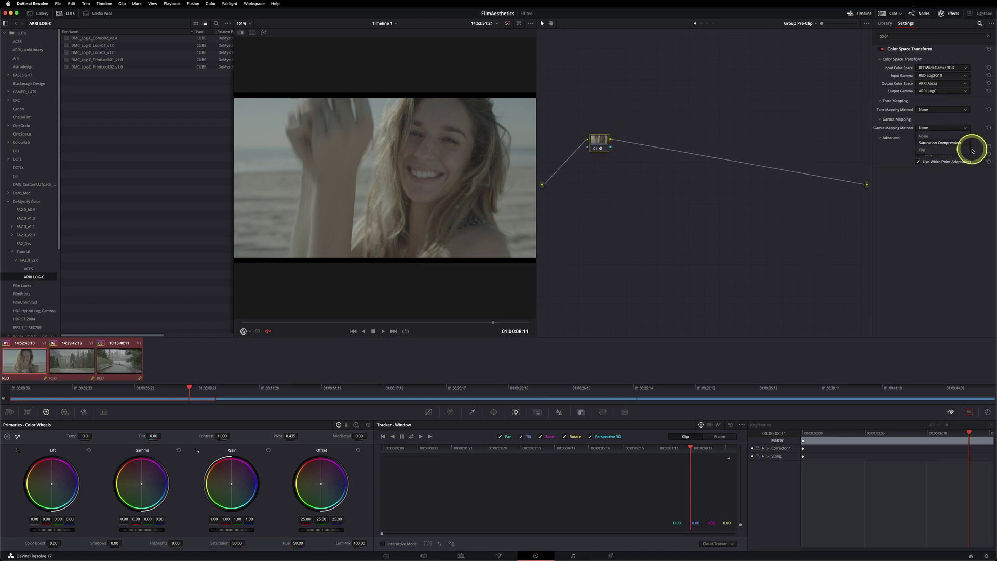
pyautogui.click(931, 142)
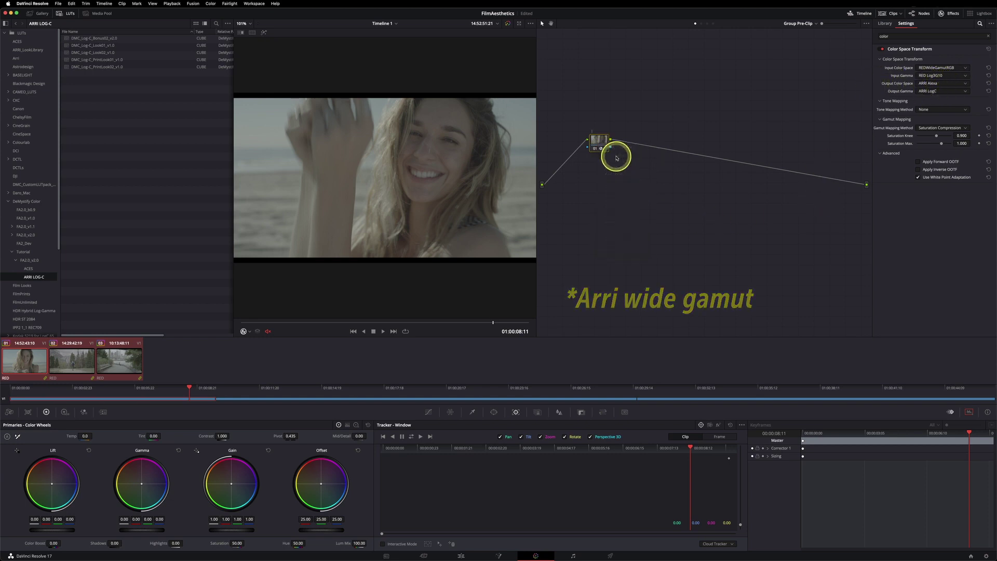
# Step: Label the group pre-clip node "IDT" and move it closer to the graph's input
pyautogui.press('shift')
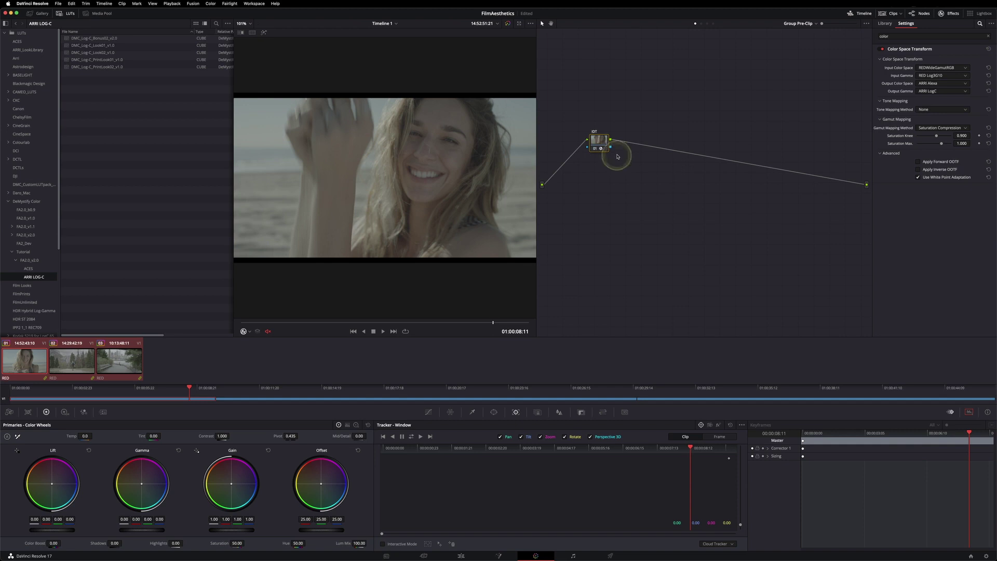
pyautogui.moveTo(592, 148); pyautogui.dragTo(581, 166)
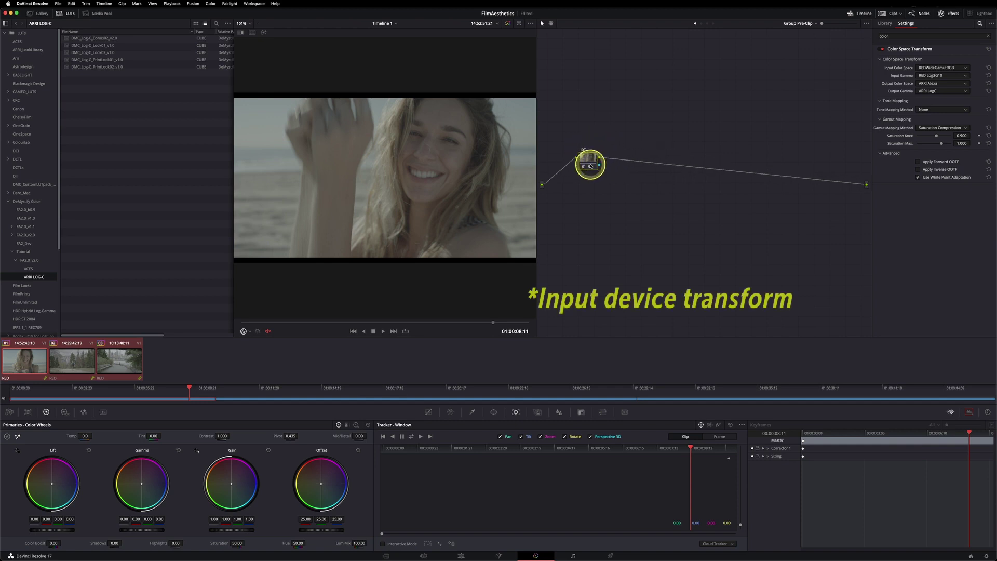
# Step: Go to the timeline node graph, hide the effects library, and add two serial nodes with the second near the output
pyautogui.click(707, 24)
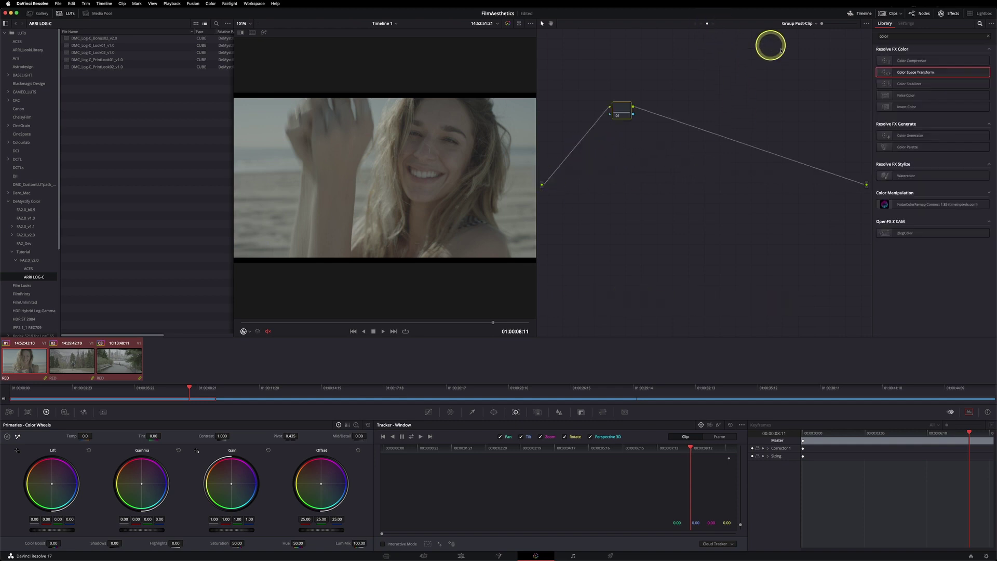
pyautogui.moveTo(626, 114); pyautogui.dragTo(625, 150)
pyautogui.click(713, 23)
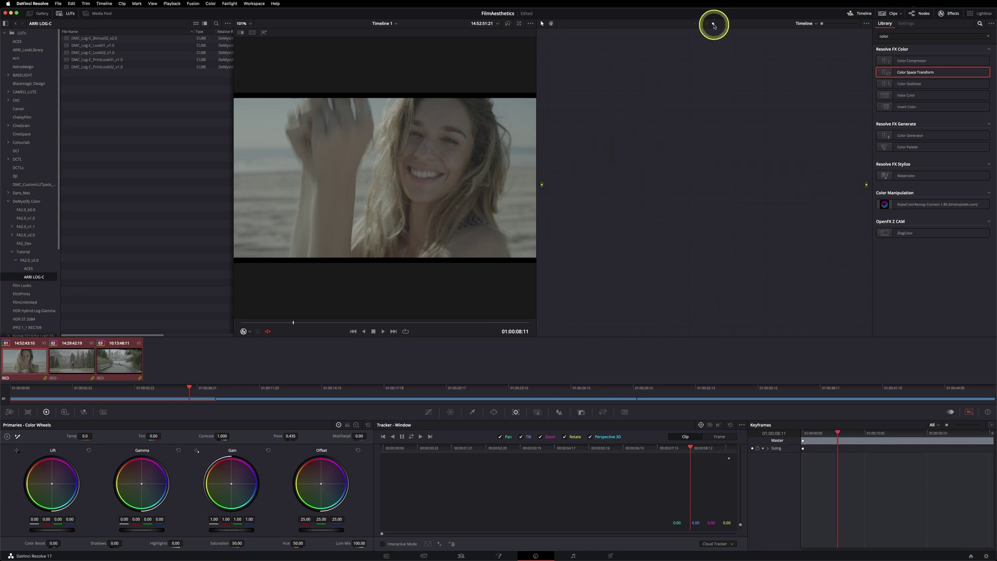
pyautogui.click(952, 17)
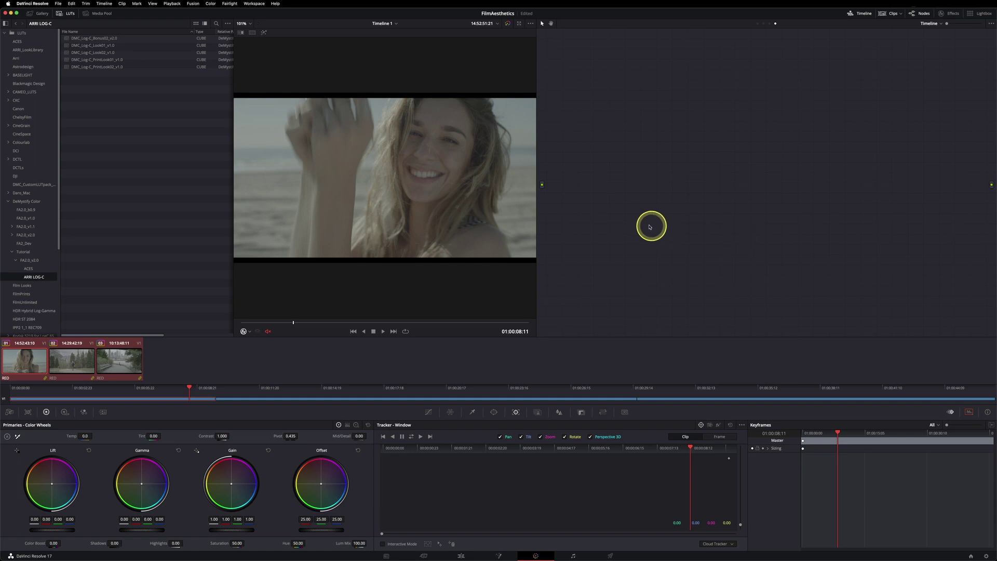
pyautogui.hotkey('alt', 's')
pyautogui.hotkey('alt', 's')
pyautogui.moveTo(643, 109); pyautogui.dragTo(936, 167)
# Step: Apply the Arri LUT ARRI_LogC2Video_709_davinci3d to the second timeline node and label that node "Rec.709"
pyautogui.click(24, 61)
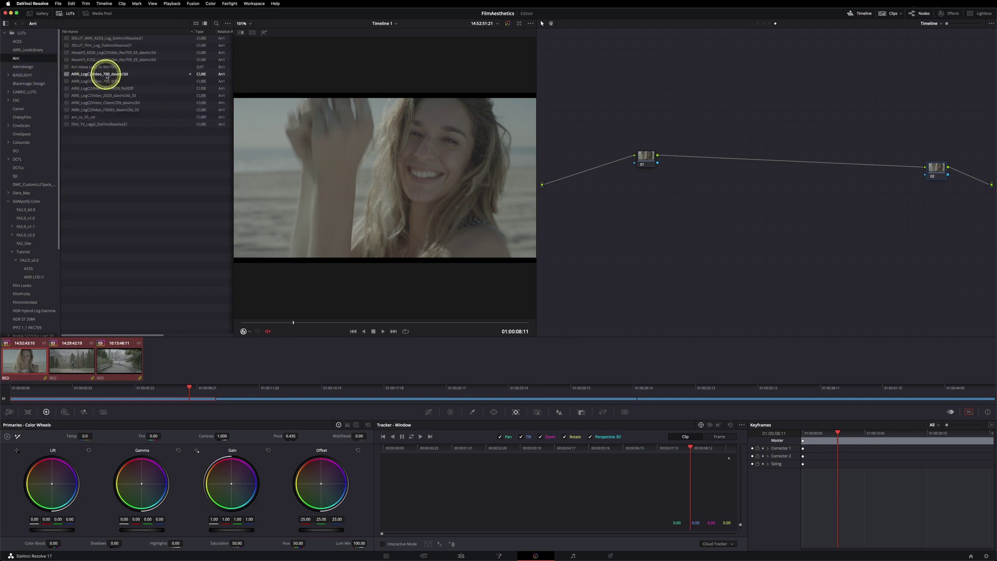
pyautogui.doubleClick(120, 75)
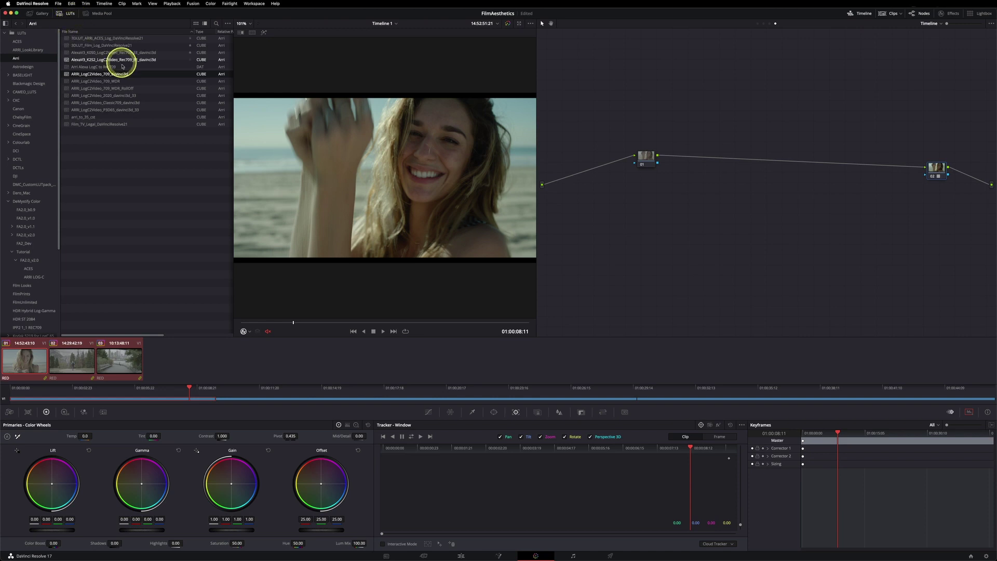
pyautogui.click(72, 14)
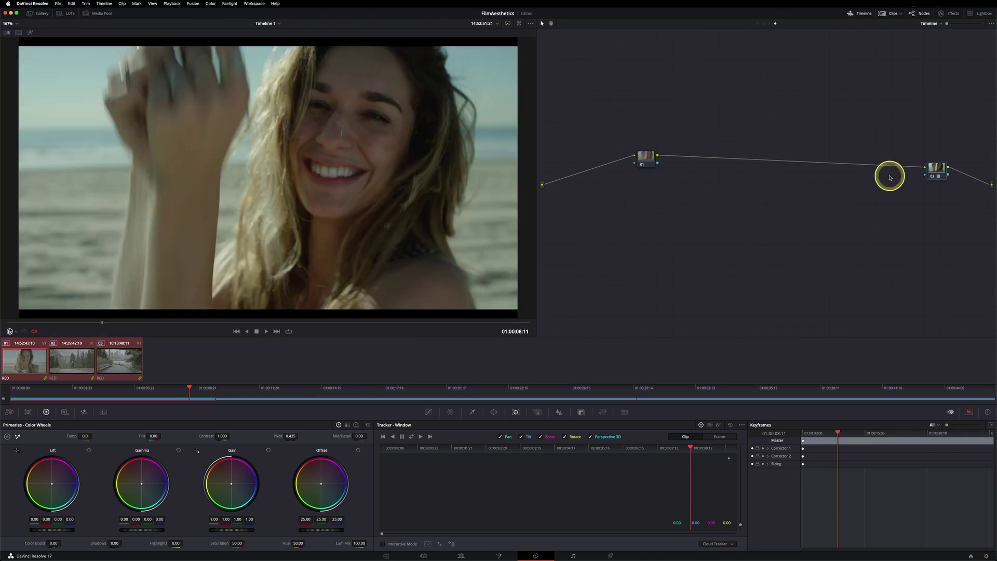
pyautogui.moveTo(936, 172); pyautogui.dragTo(933, 167)
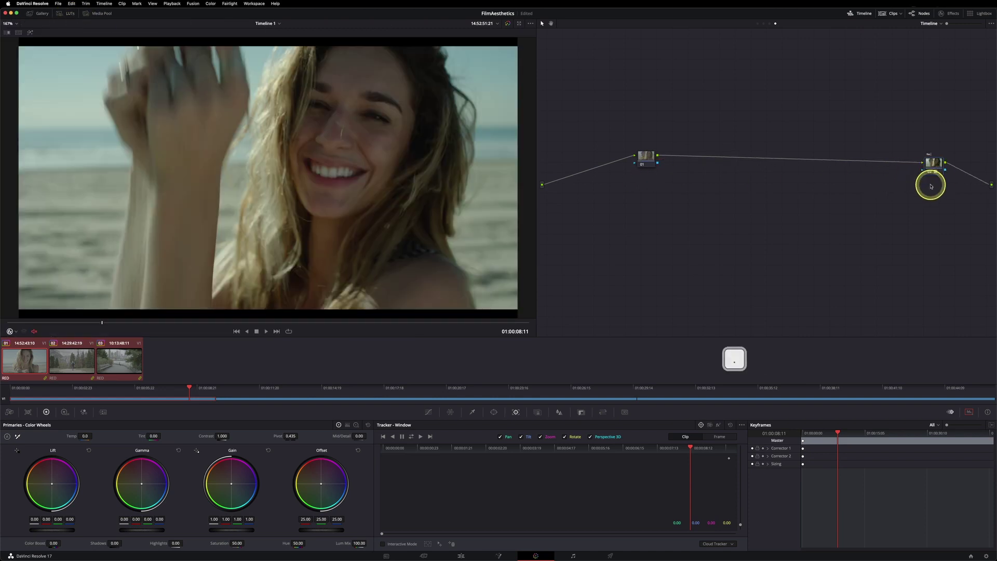
pyautogui.click(464, 255)
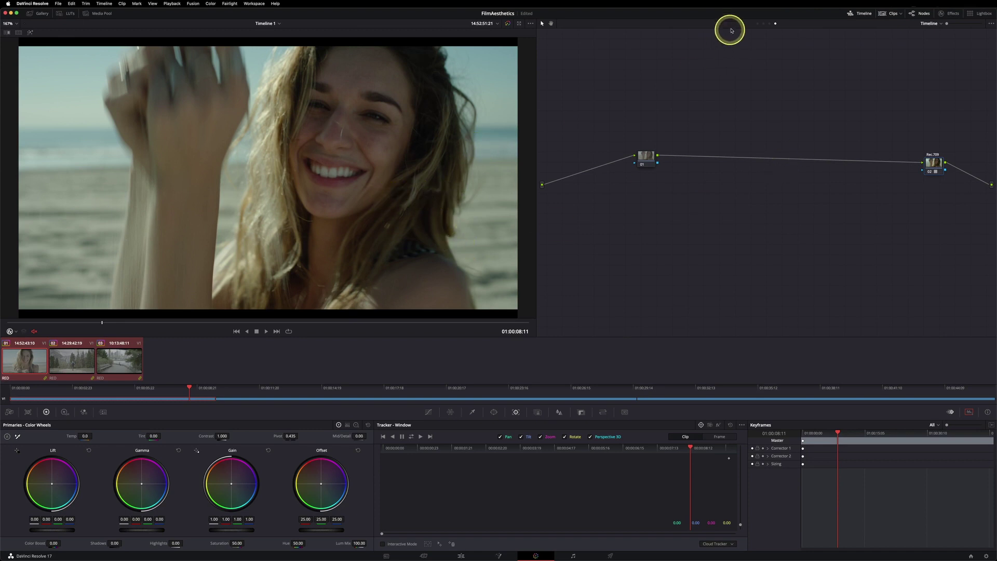
# Step: Review the group pre-clip graph, return to the timeline graph, and reposition the Rec.709 node with node 01 closer before it
pyautogui.click(758, 25)
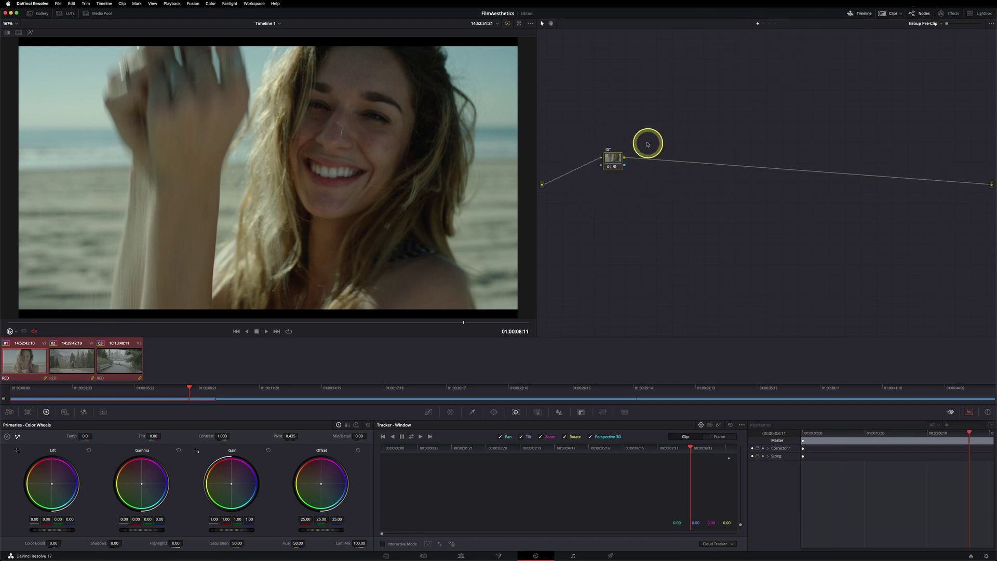
pyautogui.click(776, 23)
pyautogui.moveTo(931, 168); pyautogui.dragTo(957, 170)
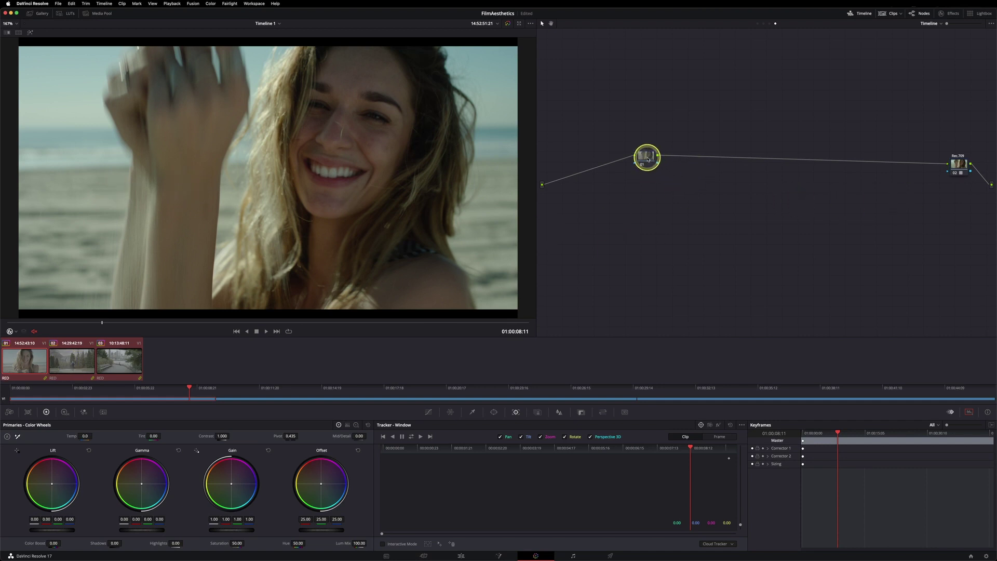
pyautogui.moveTo(648, 157); pyautogui.dragTo(836, 164)
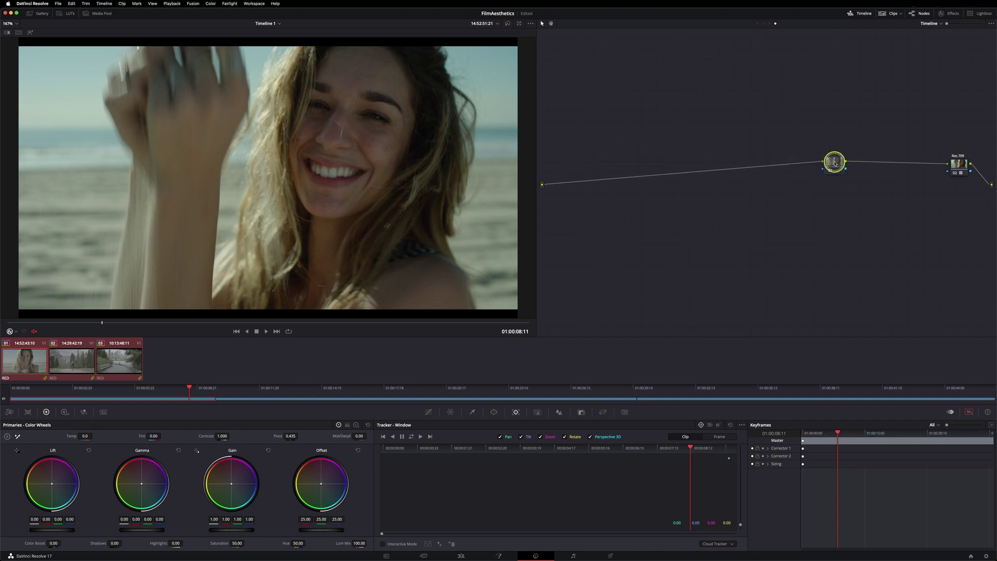
# Step: Show the ARRI LOG-C LUT folder again and switch to the clip-level node graph
pyautogui.click(67, 13)
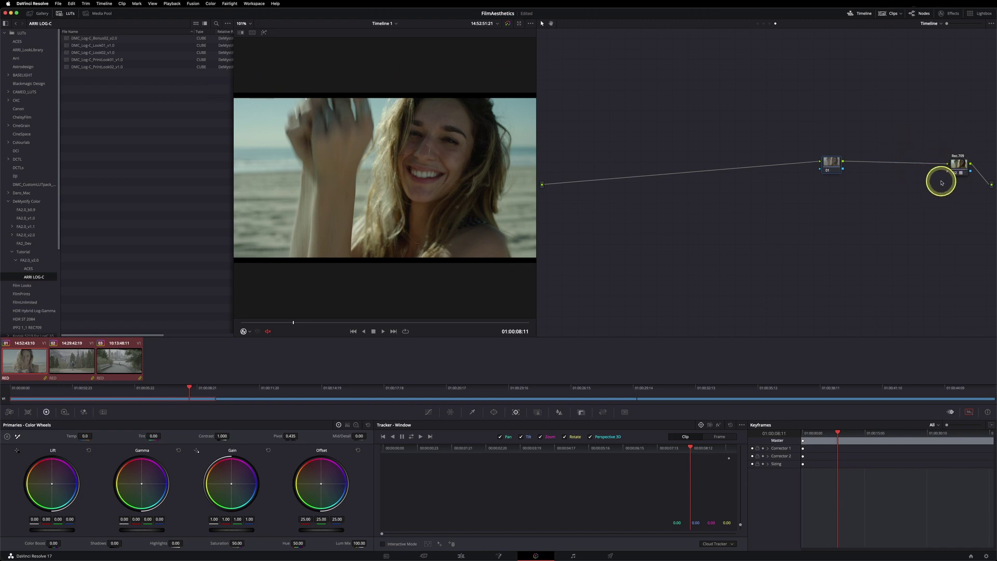
pyautogui.click(764, 24)
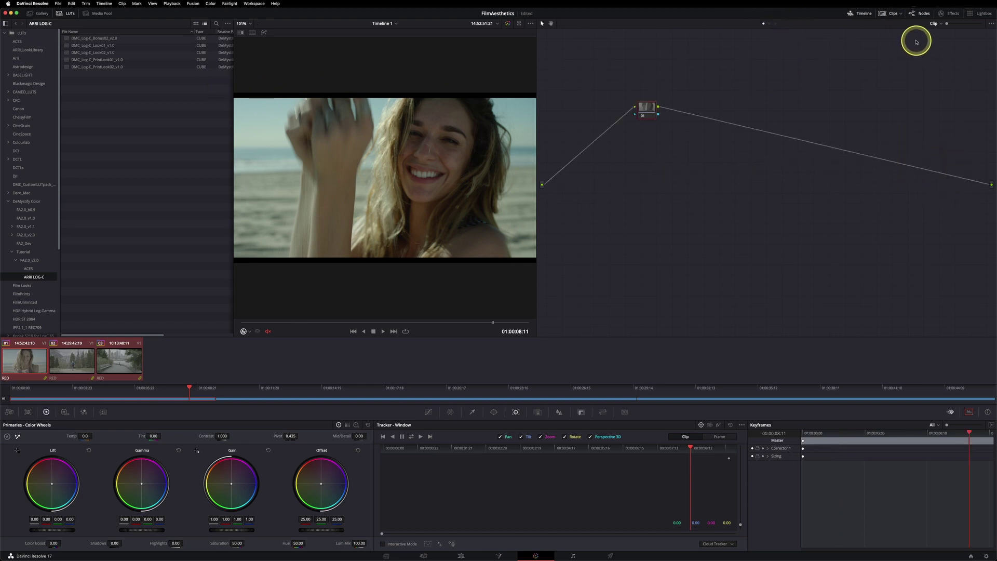
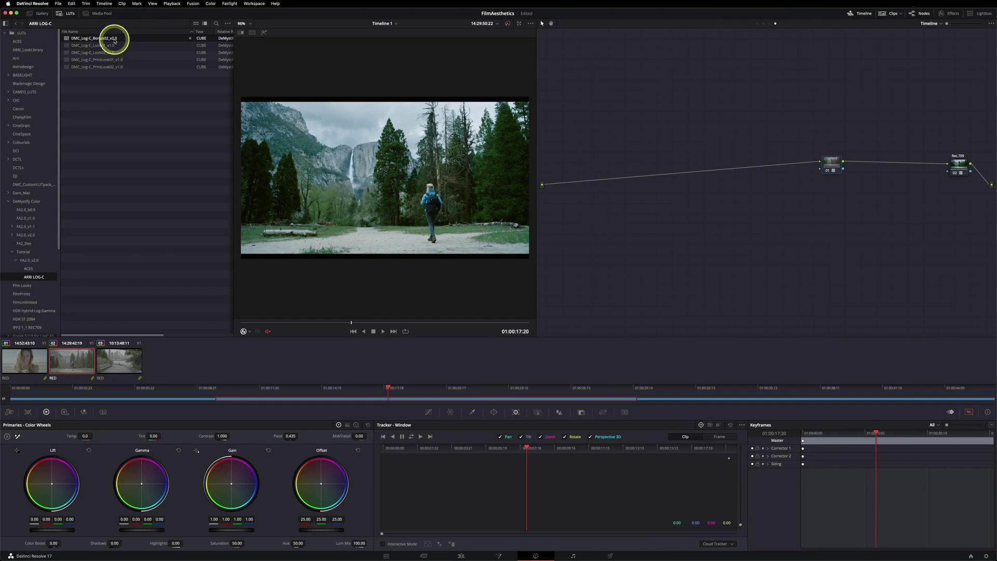
# Step: Audition the DMC_Log-C_Look01_v1.0 and DMC_Log-C_Look02_v1.0 LUTs on timeline node 01, comparing the image with the node disabled and enabled
pyautogui.press('super+d')
pyautogui.click(111, 46)
pyautogui.press('super+d')
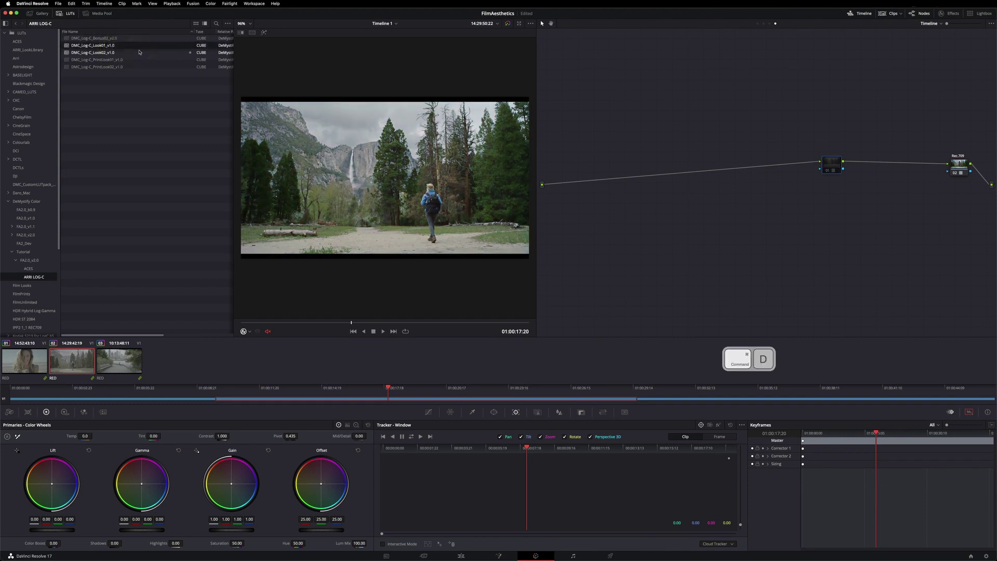
pyautogui.press('super+d')
pyautogui.click(134, 52)
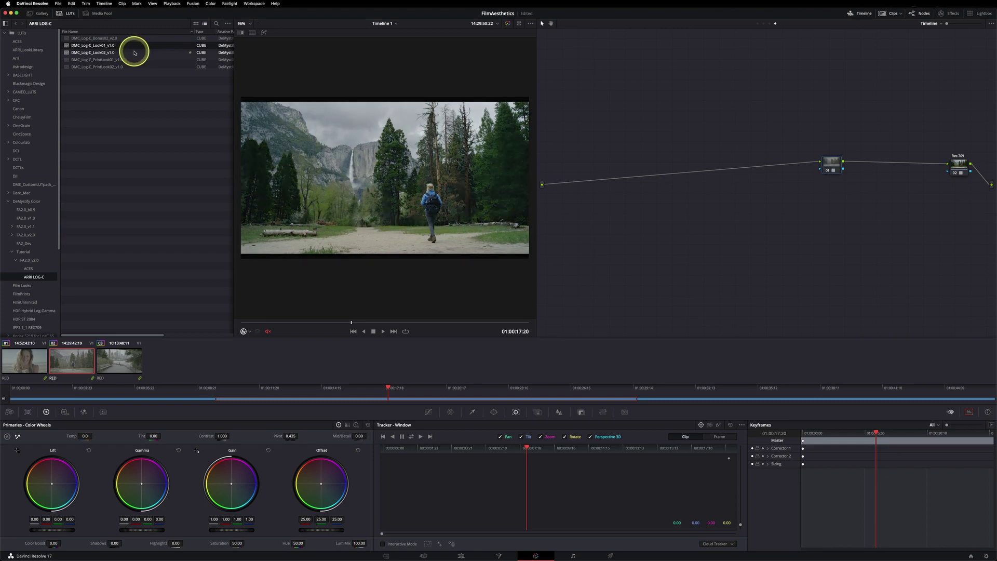
pyautogui.press('super+d')
pyautogui.press('super+d')
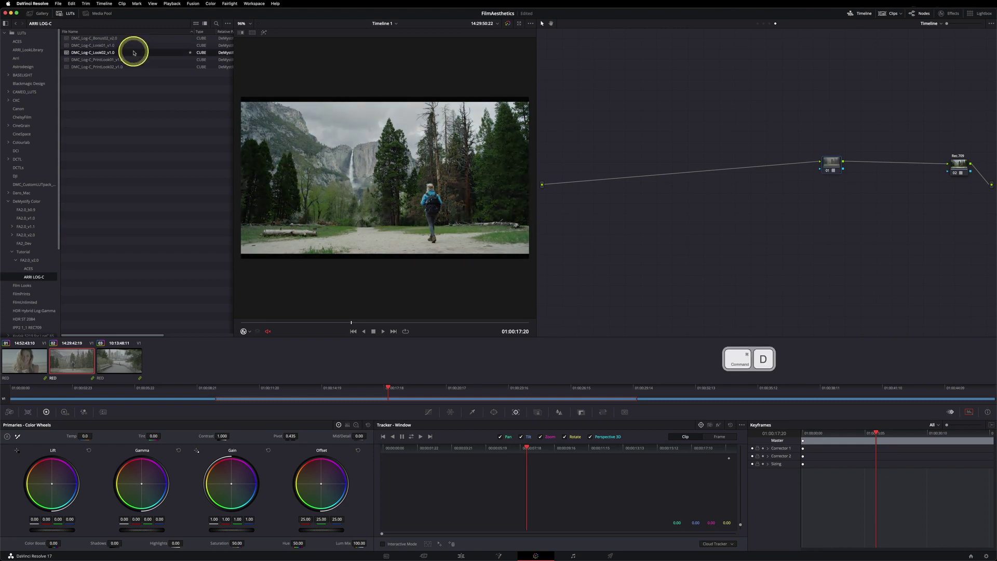
# Step: Audition the DMC_Log-C_PrintLook01_v1.0 and DMC_Log-C_PrintLook02_v1.0 LUTs on timeline node 01, toggling the node for comparison
pyautogui.click(119, 60)
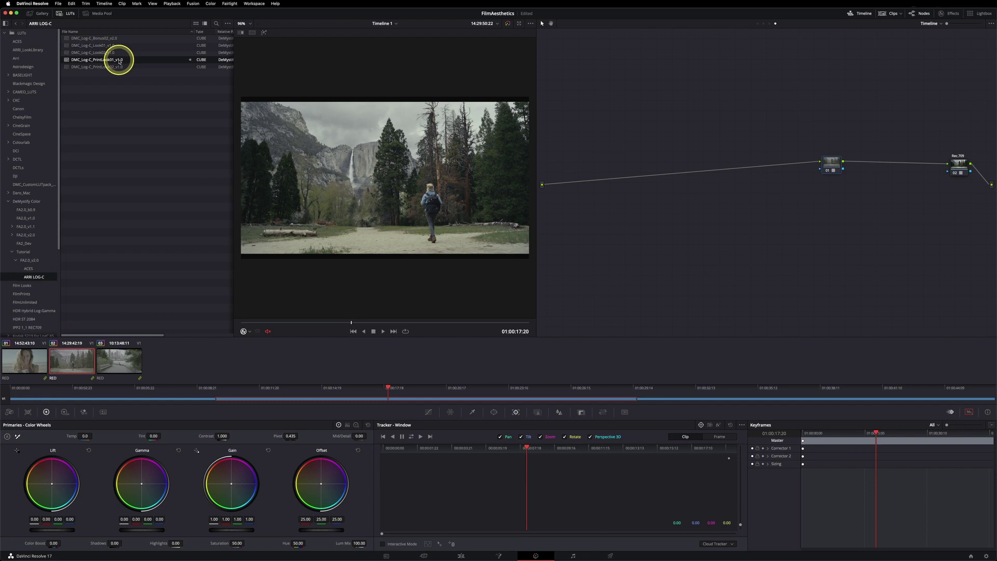
pyautogui.press('super+d')
pyautogui.press('super+d')
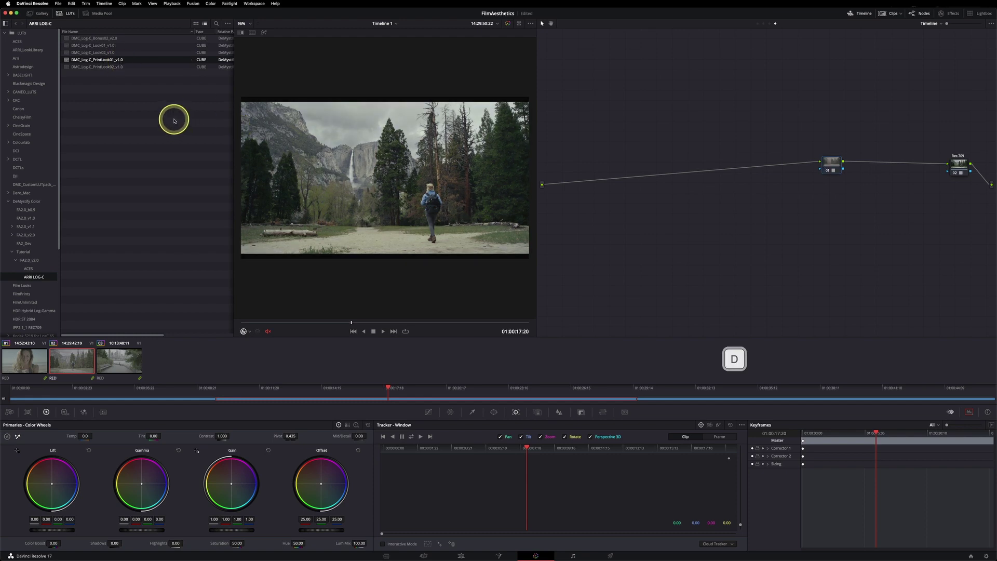
pyautogui.click(120, 66)
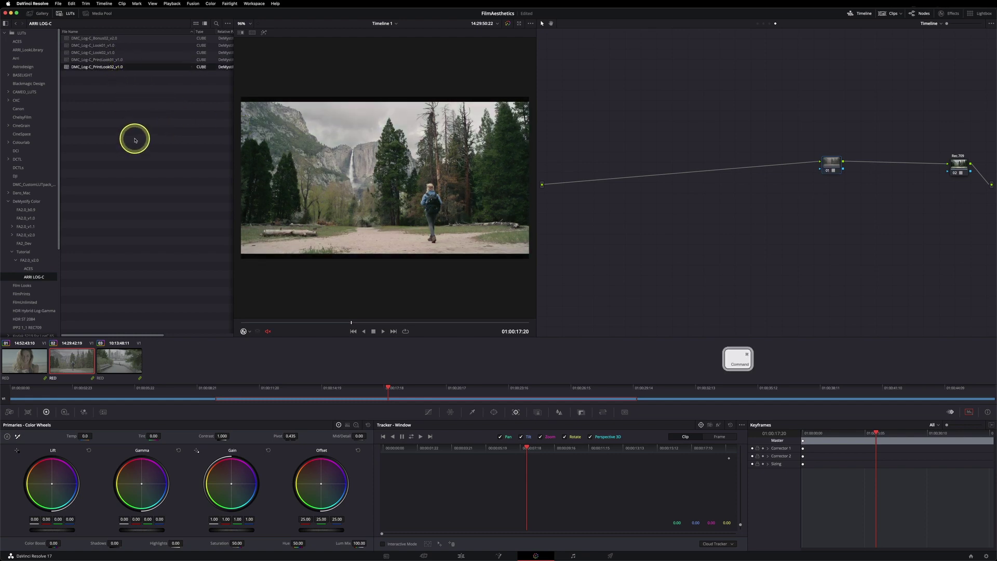
pyautogui.press('super+d')
pyautogui.press('super+d')
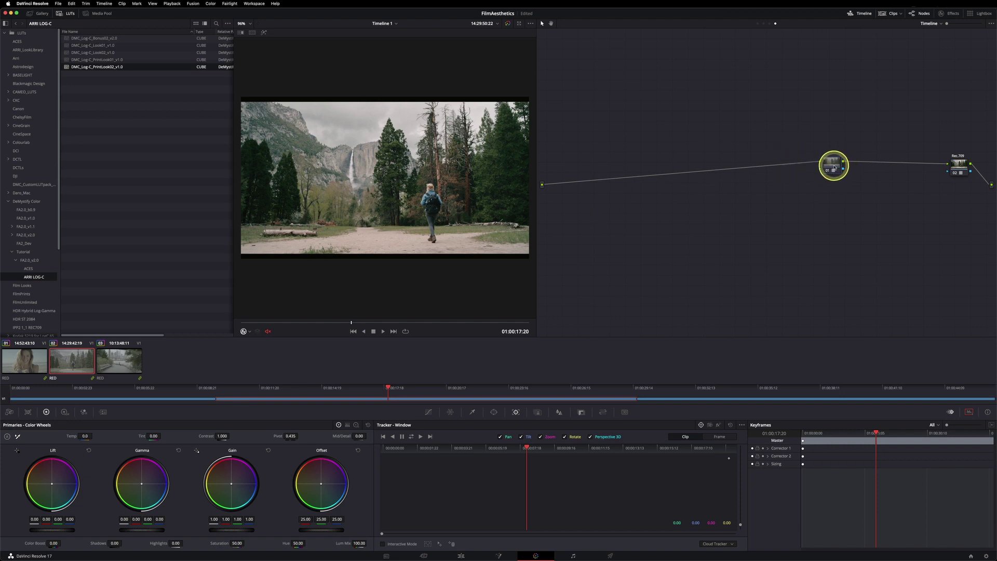
# Step: Apply the DMC_Log-C_Bonus02_v2.0 LUT to timeline node 01 and compare the waterfall shot with the node off and on
pyautogui.press('super+d')
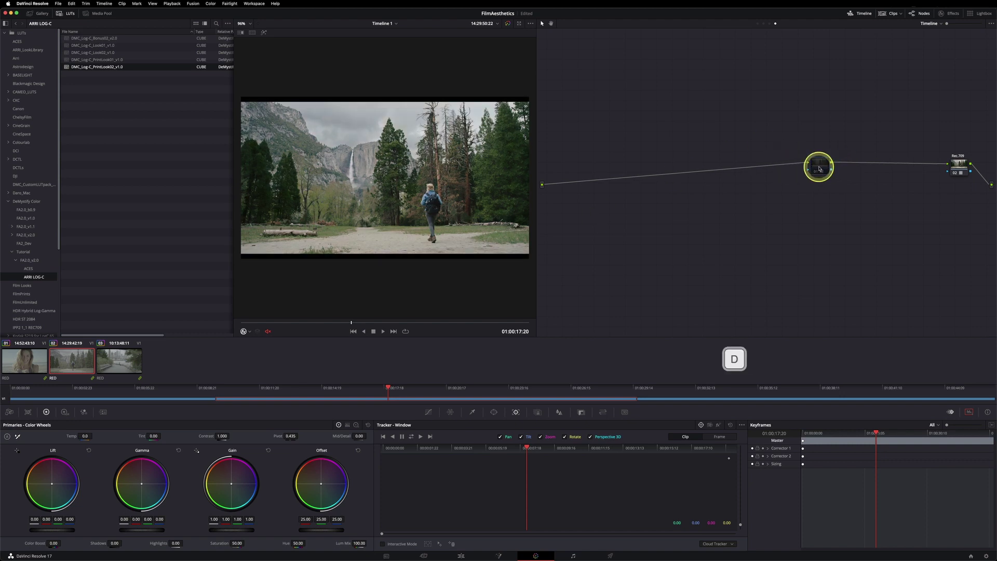
pyautogui.click(113, 40)
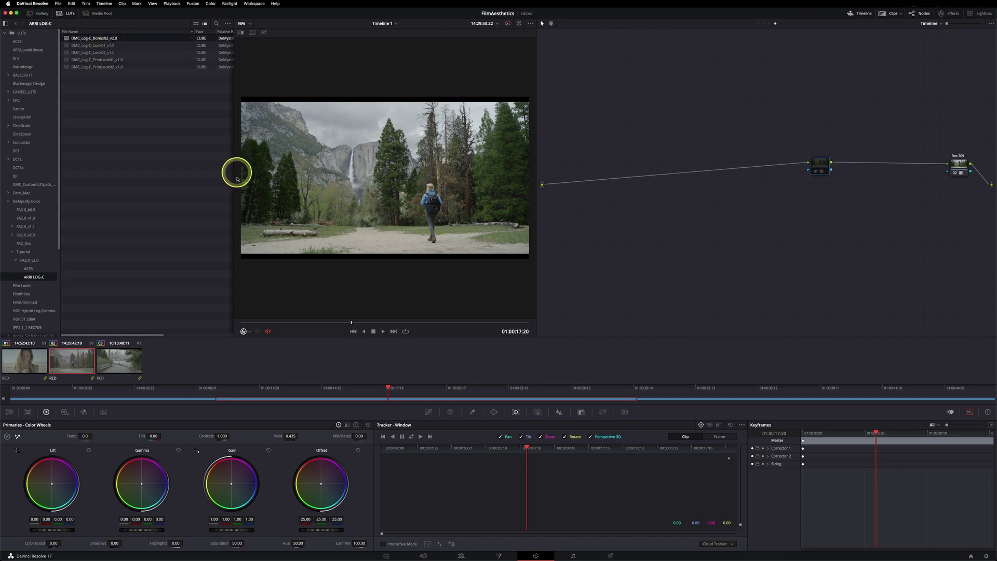
pyautogui.press('d')
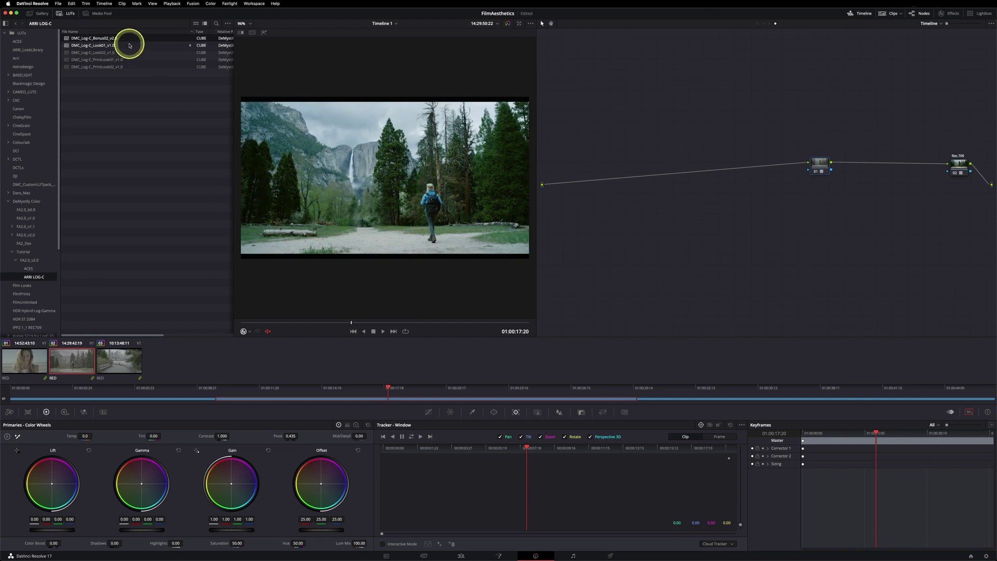
pyautogui.press('super+d')
pyautogui.press('super+d')
# Step: Apply DMC_Log-C_PrintLook01_v1.0 to timeline node 01 while viewing the third clip, and label that node "LOOK"
pyautogui.click(125, 361)
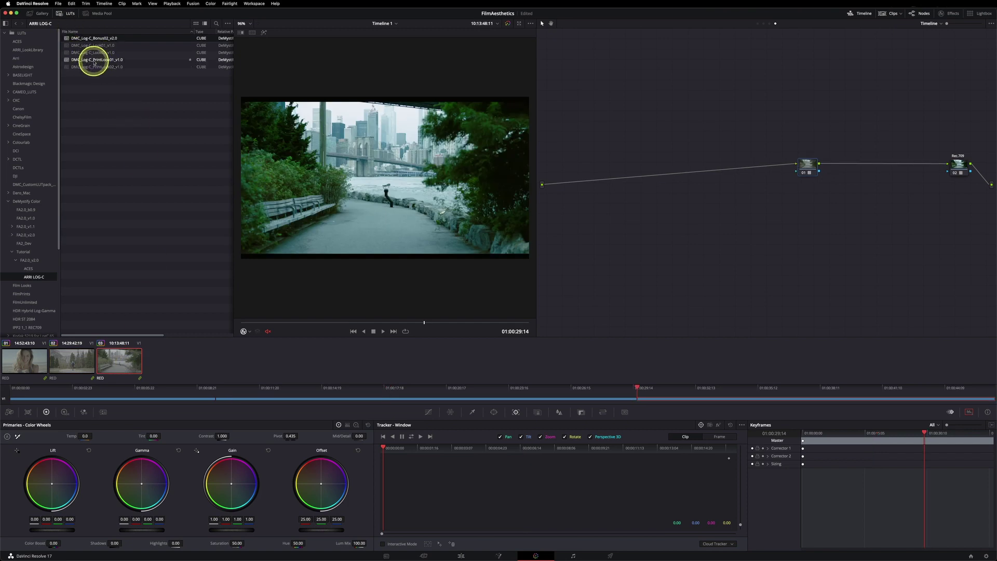
pyautogui.click(94, 63)
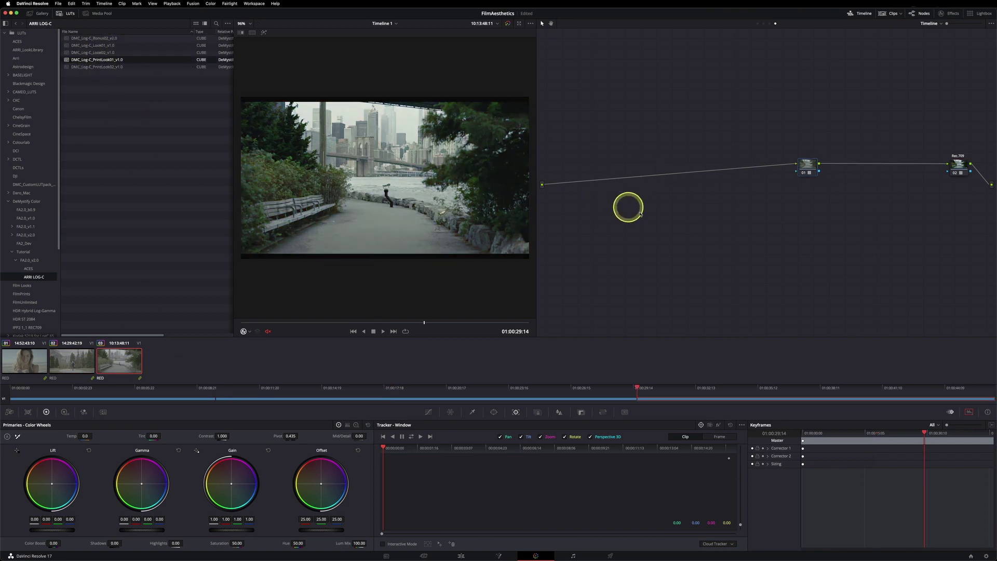
pyautogui.rightClick(806, 163)
pyautogui.click(904, 185)
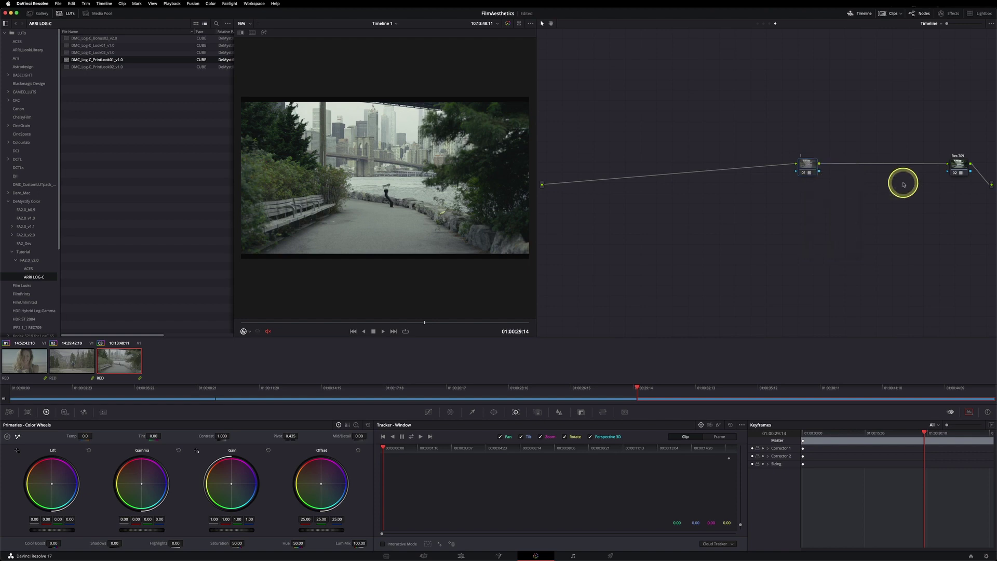
pyautogui.write('LOOK')
pyautogui.press('Return')
pyautogui.moveTo(807, 164); pyautogui.dragTo(822, 164)
# Step: Add a serial node after LOOK and lower its darkest shadows with control points on the custom curve
pyautogui.hotkey('alt', 's')
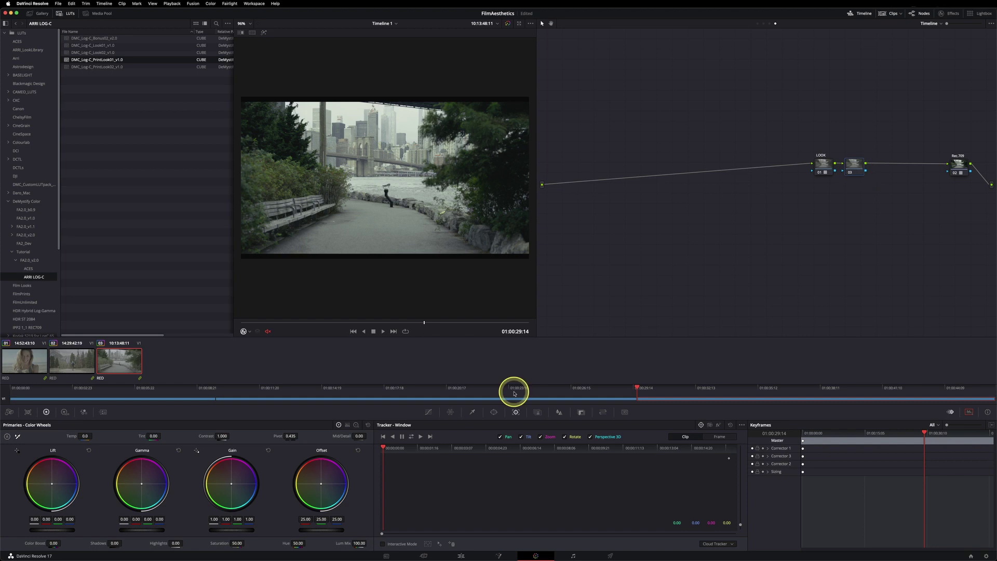
pyautogui.click(428, 412)
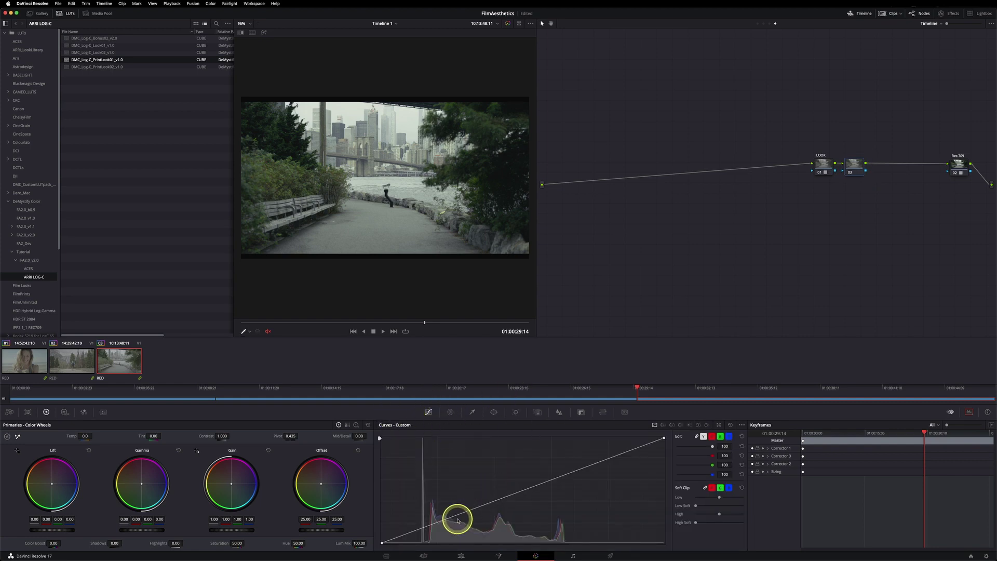
pyautogui.click(506, 174)
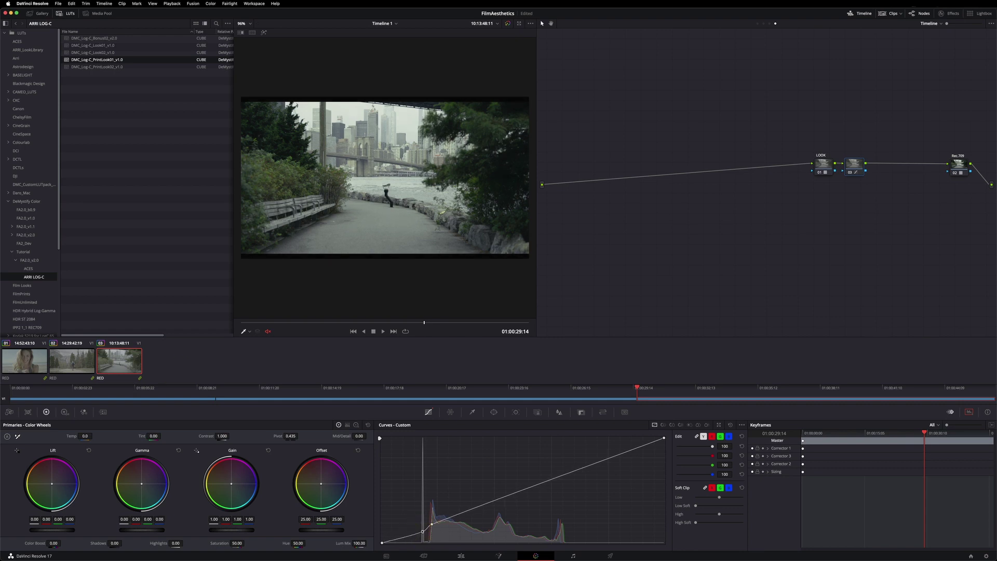
# Step: Show the video scopes as a Parade and toggle node 03 to compare its shadow adjustment
pyautogui.click(969, 412)
pyautogui.click(941, 424)
pyautogui.click(948, 433)
pyautogui.press('super+d')
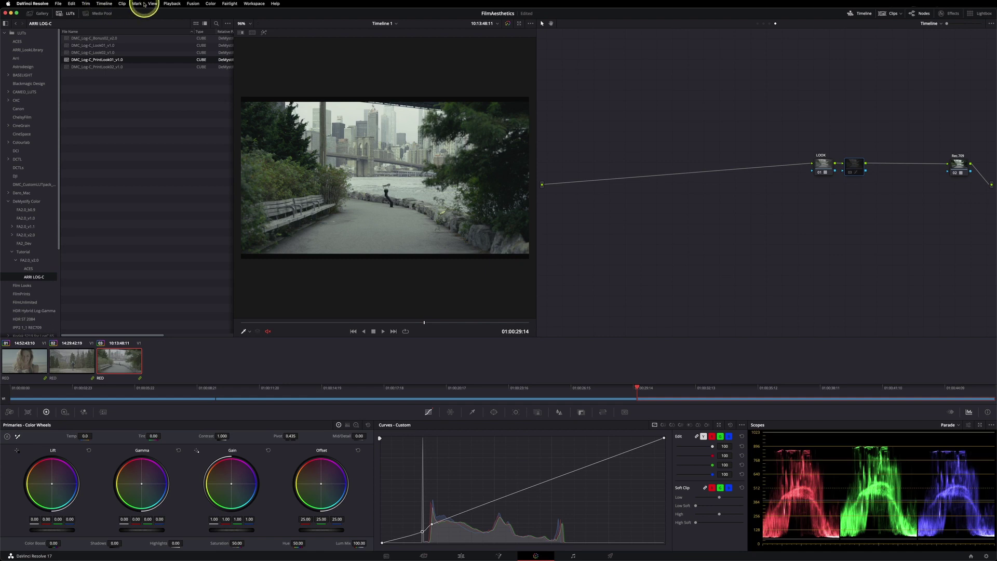
# Step: Set the timeline's output blanking to 2.35
pyautogui.click(152, 4)
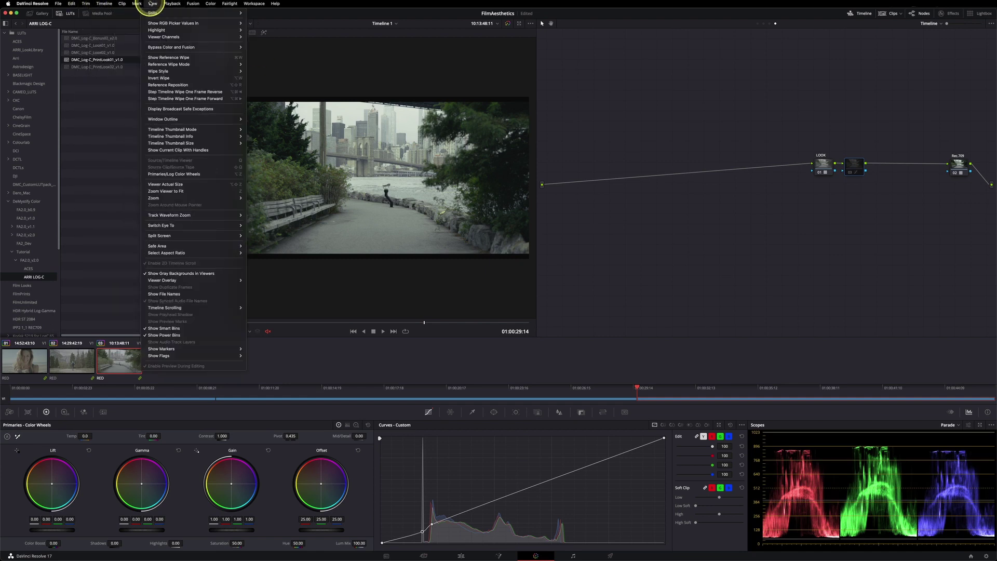
pyautogui.moveTo(171, 285)
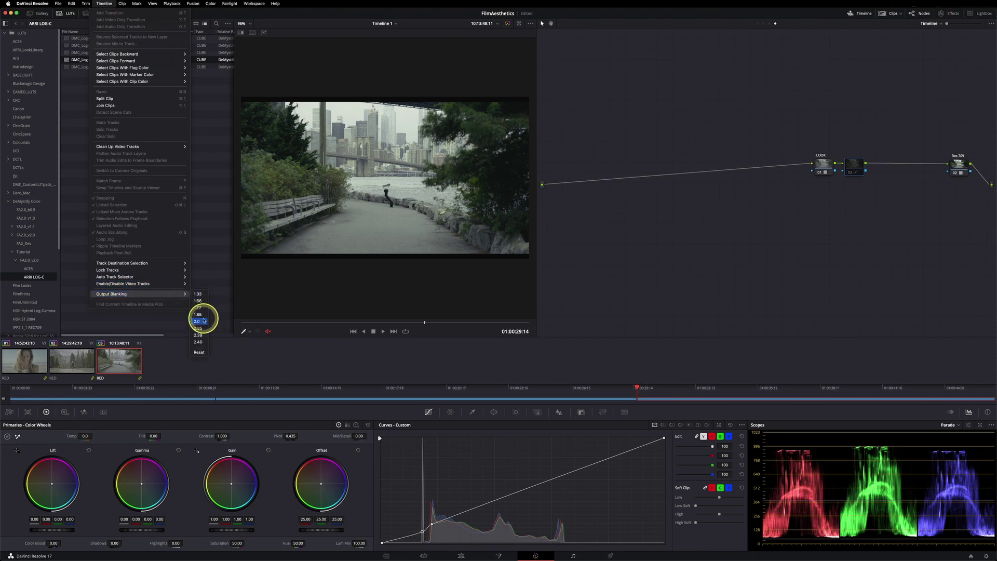
pyautogui.click(198, 329)
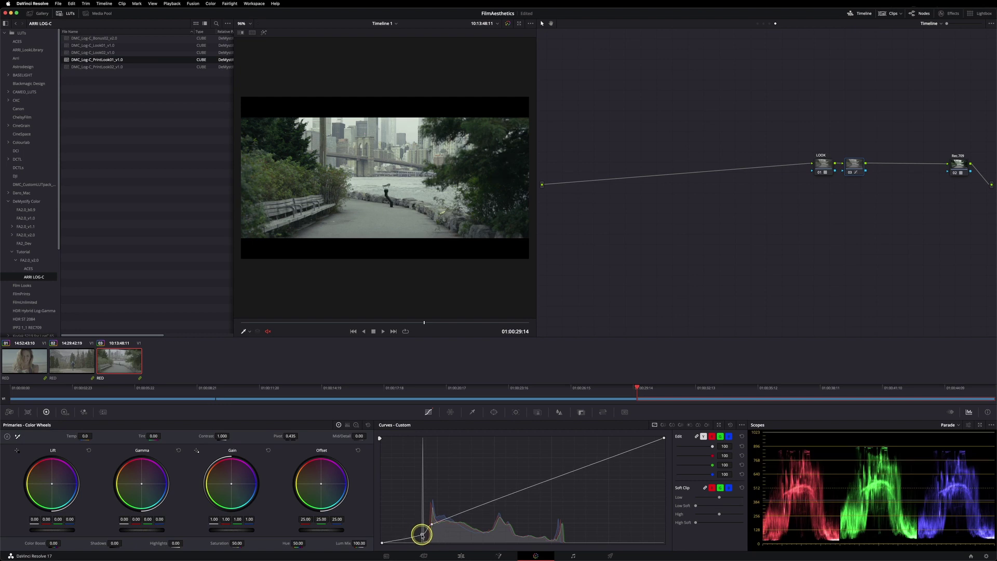
# Step: Try shifting the upper shadow point on node 03's custom curve, compare the effect on the dark foliage, and reset the curves
pyautogui.moveTo(432, 524); pyautogui.dragTo(436, 525)
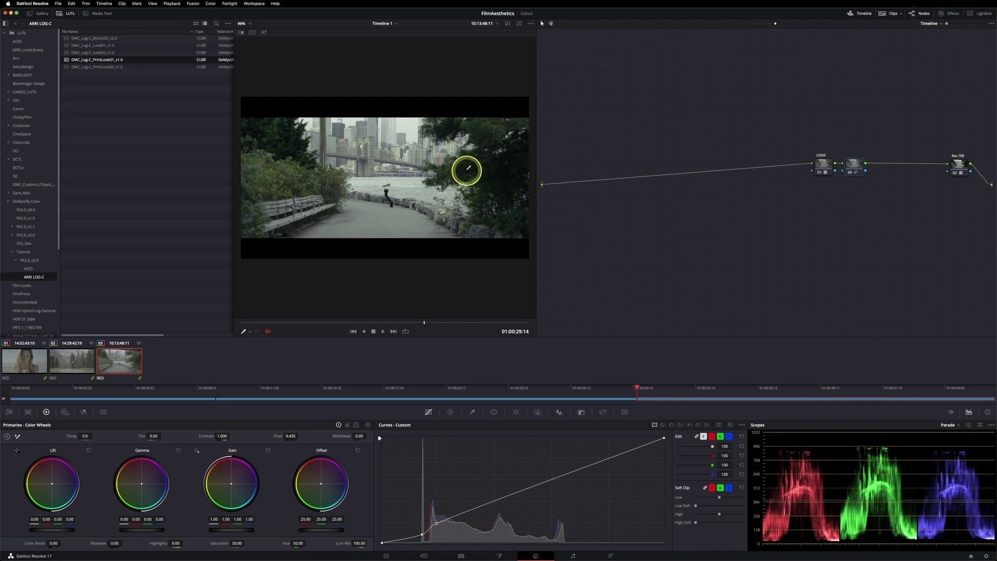
pyautogui.scroll(3, 455, 166)
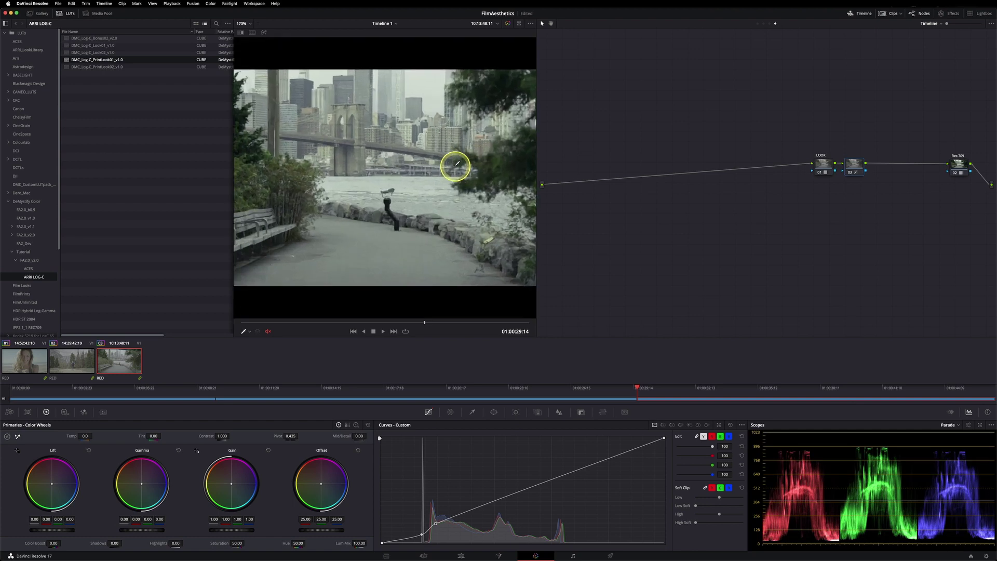
pyautogui.scroll(2, 455, 166)
pyautogui.press('super+d')
pyautogui.press('super+d')
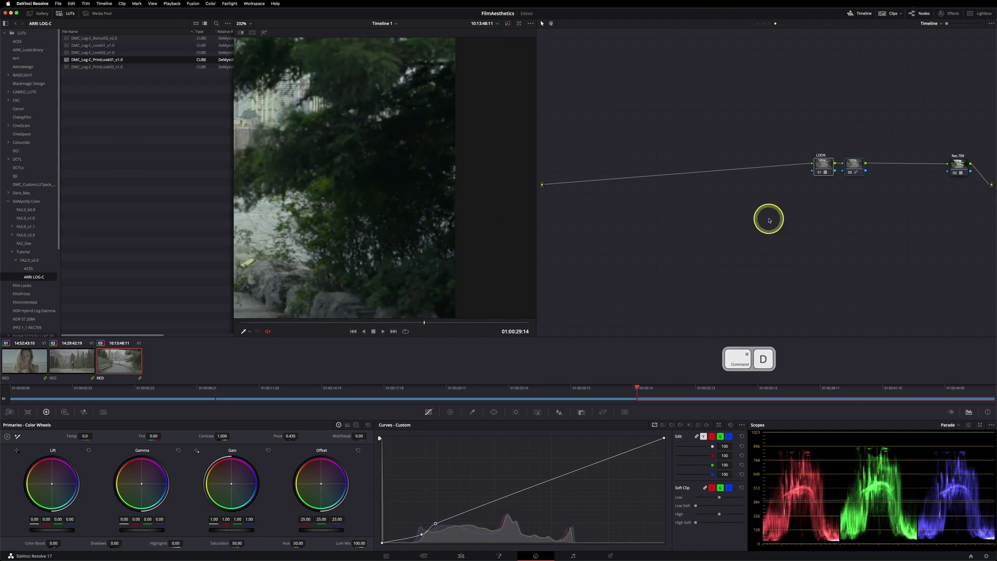
pyautogui.press('super+d')
pyautogui.press('super+d')
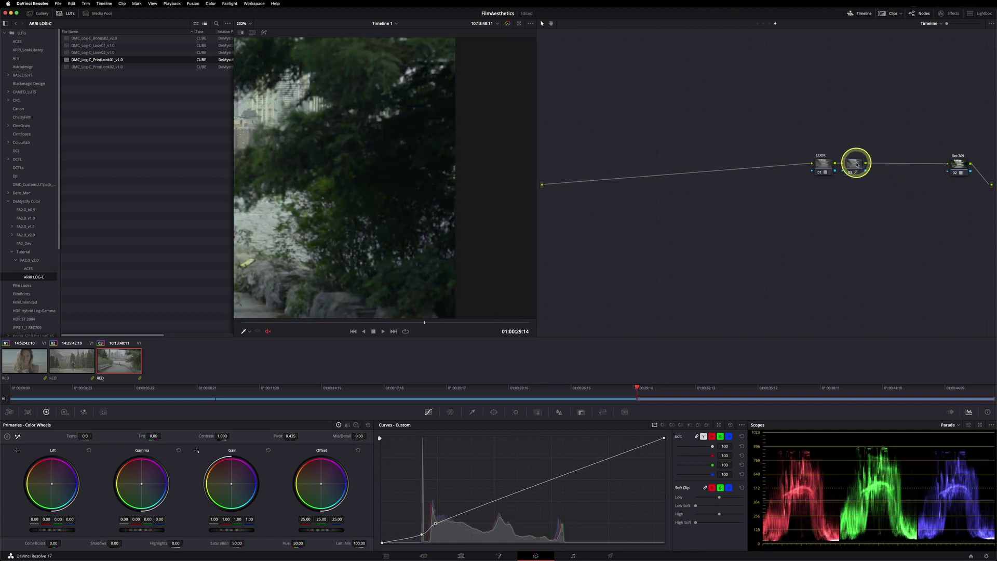
pyautogui.click(729, 425)
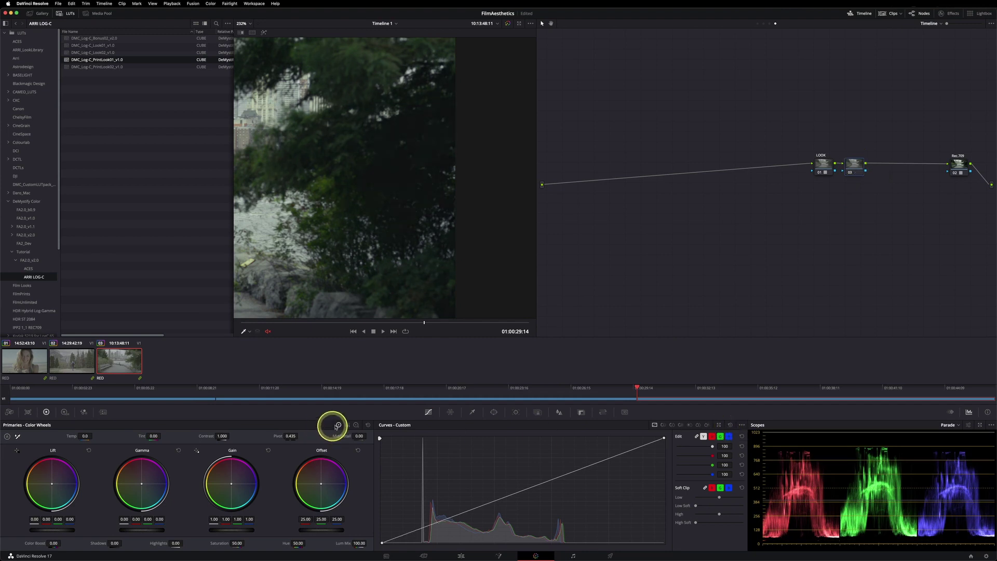
# Step: Try the log wheels on node 03 with Shadow at -0.09 and low range at 0.239, and reset them
pyautogui.click(358, 424)
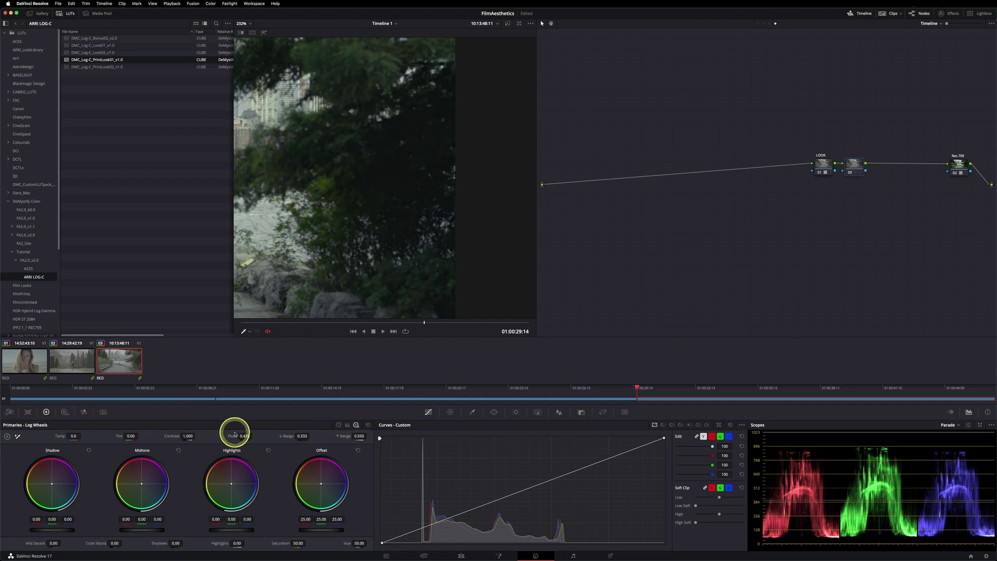
pyautogui.moveTo(67, 528); pyautogui.dragTo(43, 522)
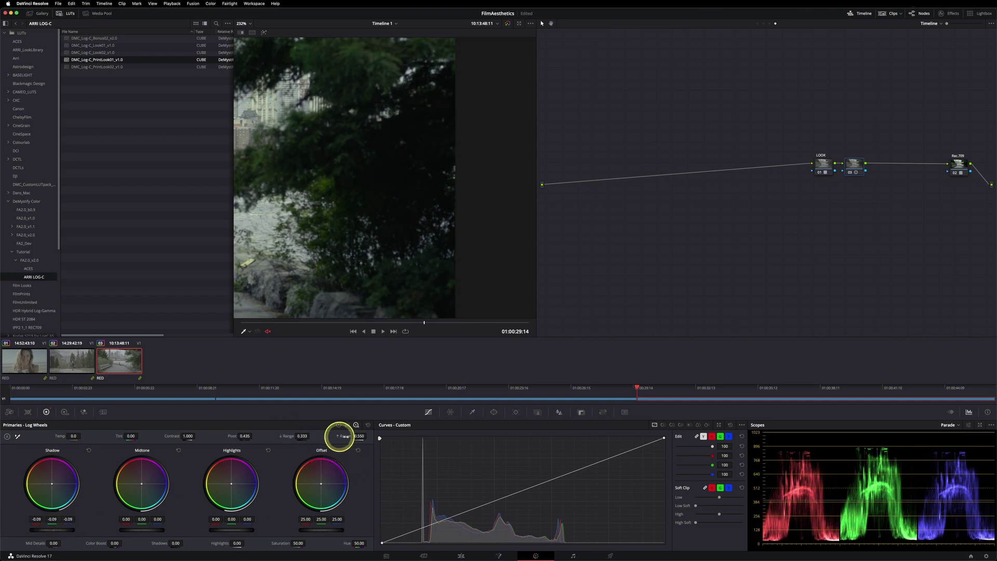
pyautogui.moveTo(290, 436); pyautogui.dragTo(268, 434)
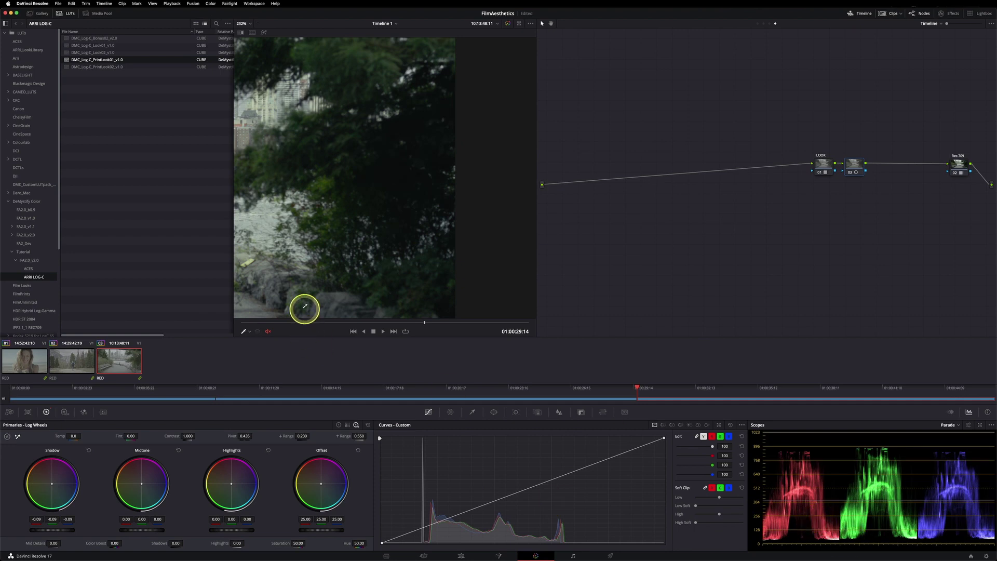
pyautogui.click(368, 425)
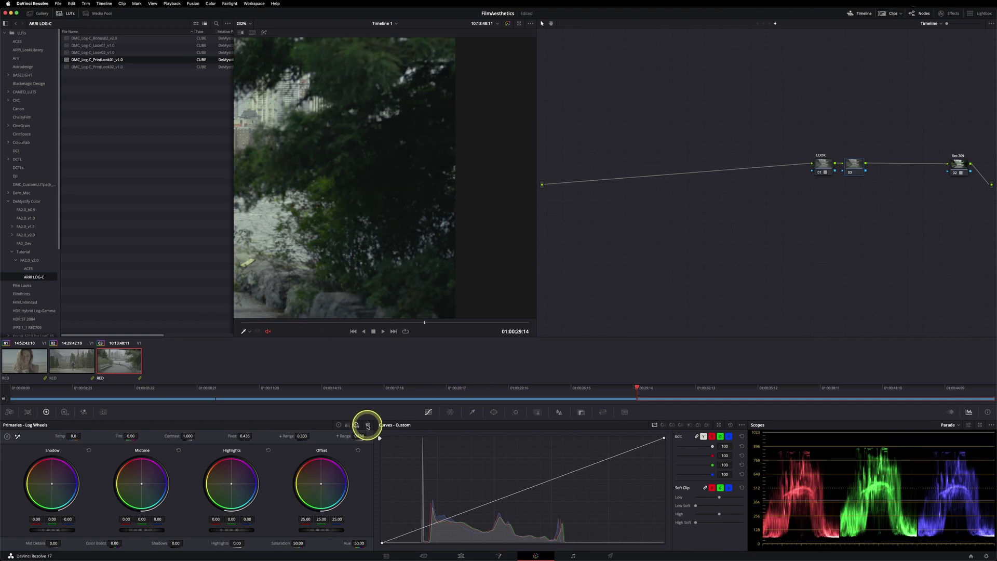
# Step: Configure the High Dynamic Range wheels of node 03 to the ARRI Alexa color space and ARRI LogC gamma
pyautogui.click(65, 412)
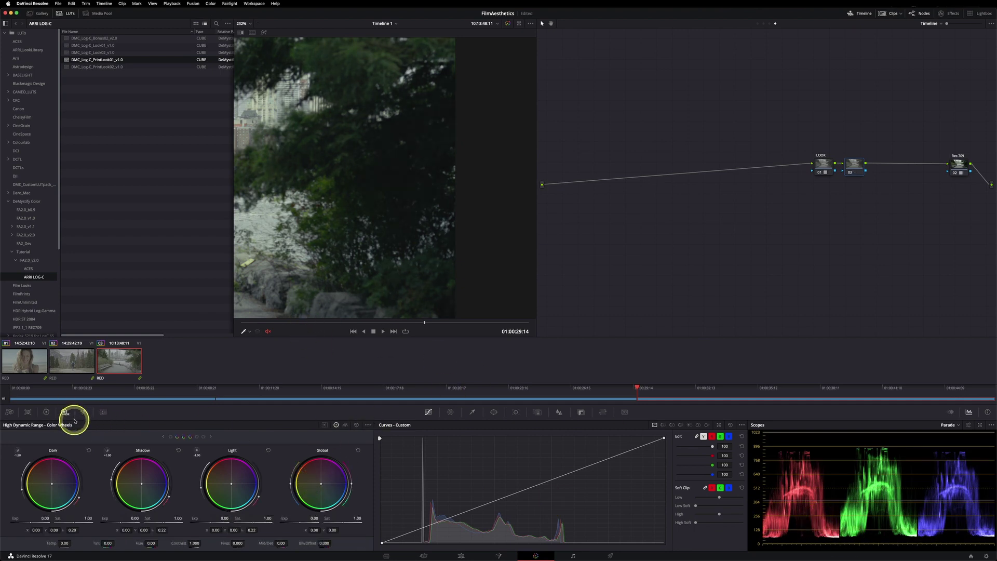
pyautogui.click(368, 425)
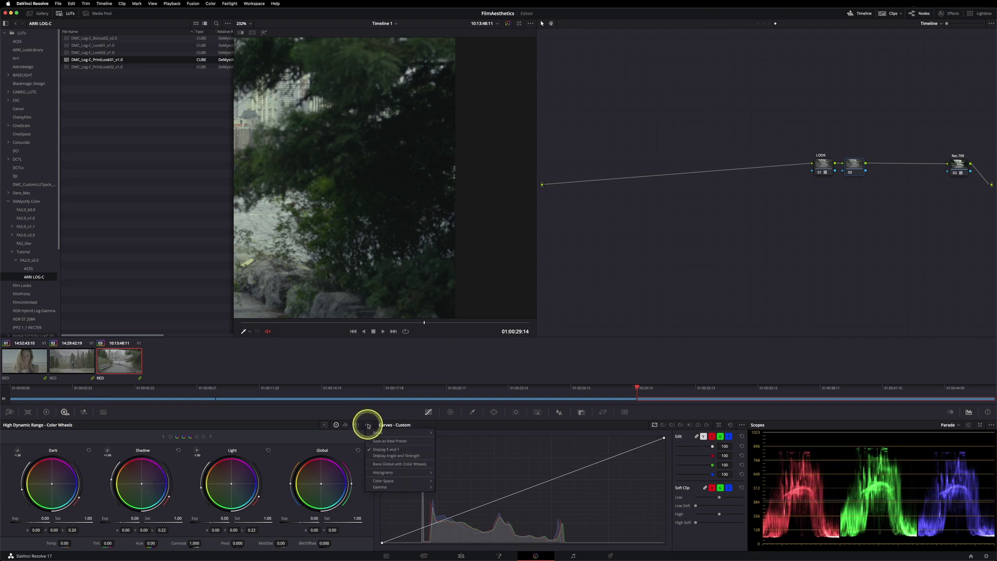
pyautogui.moveTo(398, 481)
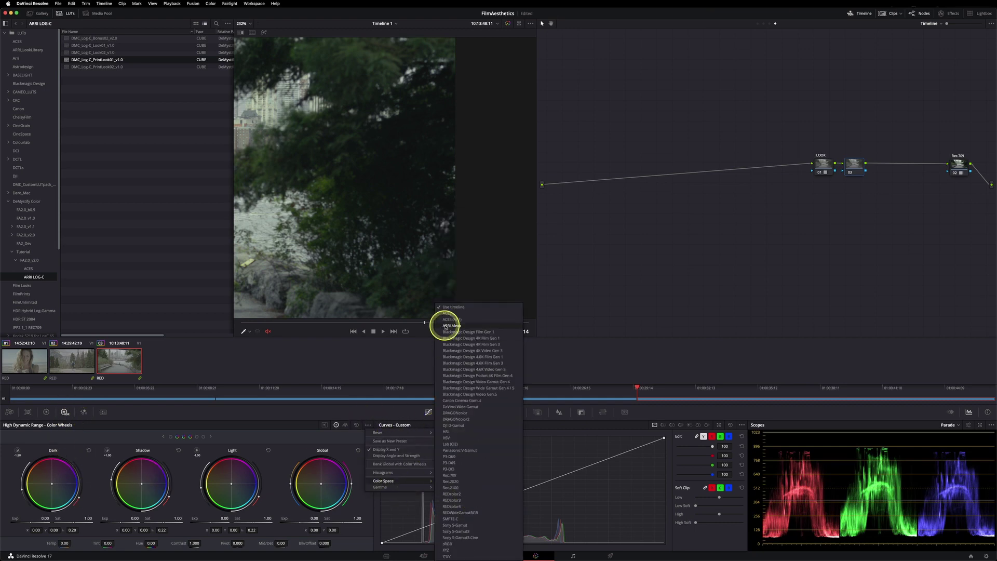
pyautogui.click(446, 326)
pyautogui.click(367, 425)
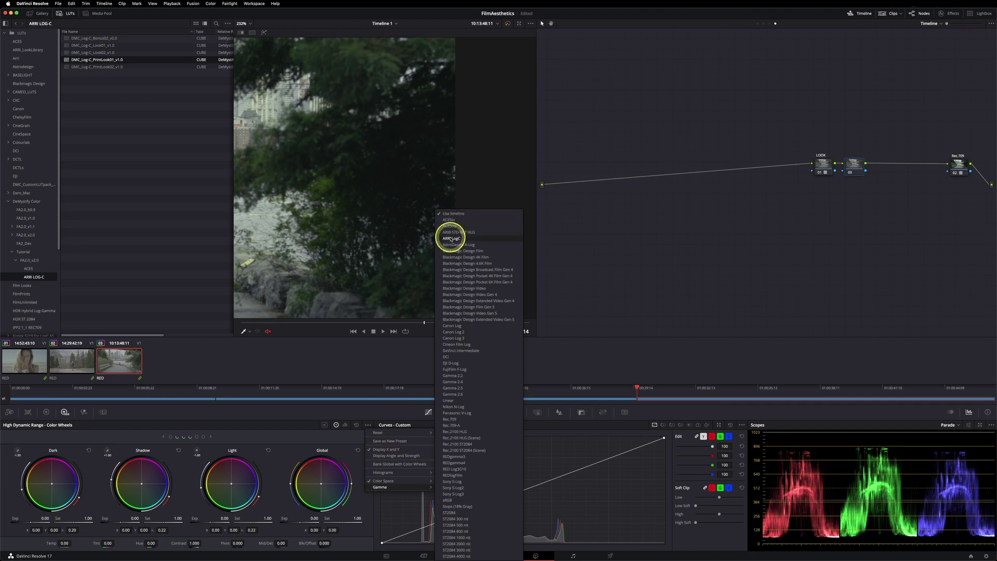
pyautogui.click(451, 238)
# Step: Try High Dynamic Range exposures on node 03 of -0.35 for Black, -0.54 for Dark and -0.24 for Shadow, and compare the effect
pyautogui.click(163, 437)
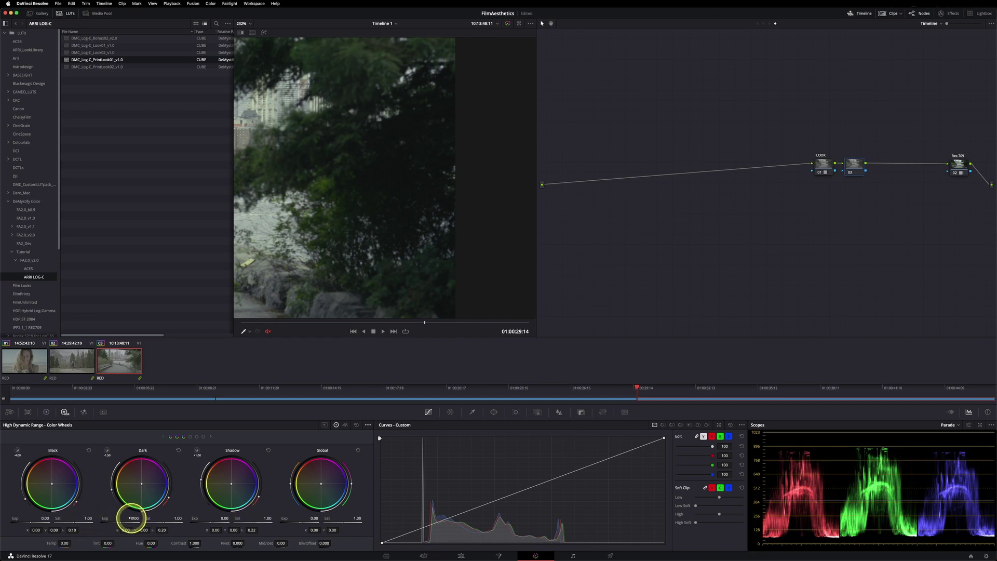
pyautogui.moveTo(135, 518); pyautogui.dragTo(58, 517)
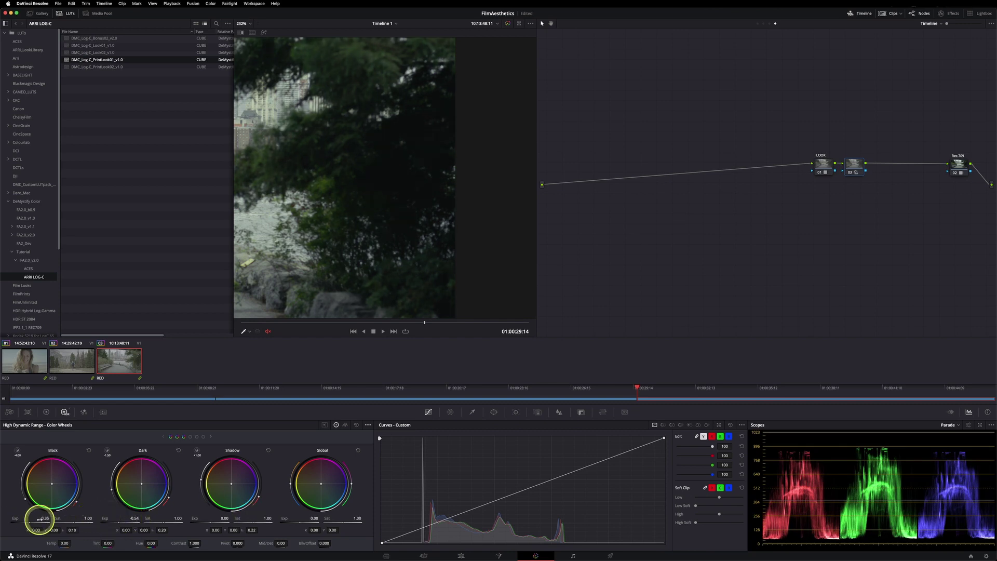
pyautogui.moveTo(200, 518); pyautogui.dragTo(167, 514)
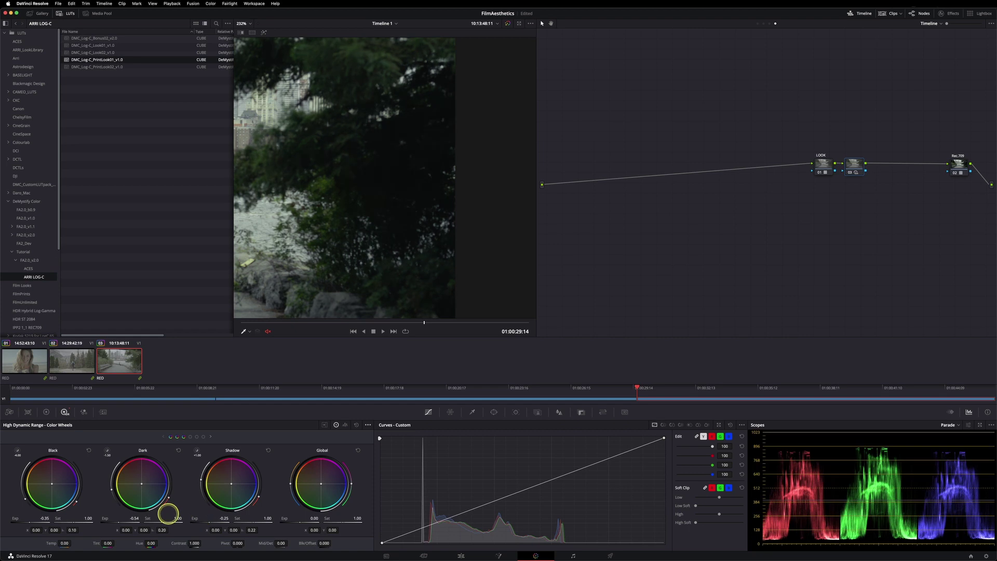
pyautogui.scroll(-5, 359, 161)
pyautogui.press('super+d')
pyautogui.press('super+d')
# Step: Label node 03 as BLK and reset its High Dynamic Range wheels
pyautogui.click(872, 186)
pyautogui.hotkey('shift', 'l')
pyautogui.write('K')
pyautogui.press('Return')
pyautogui.click(357, 425)
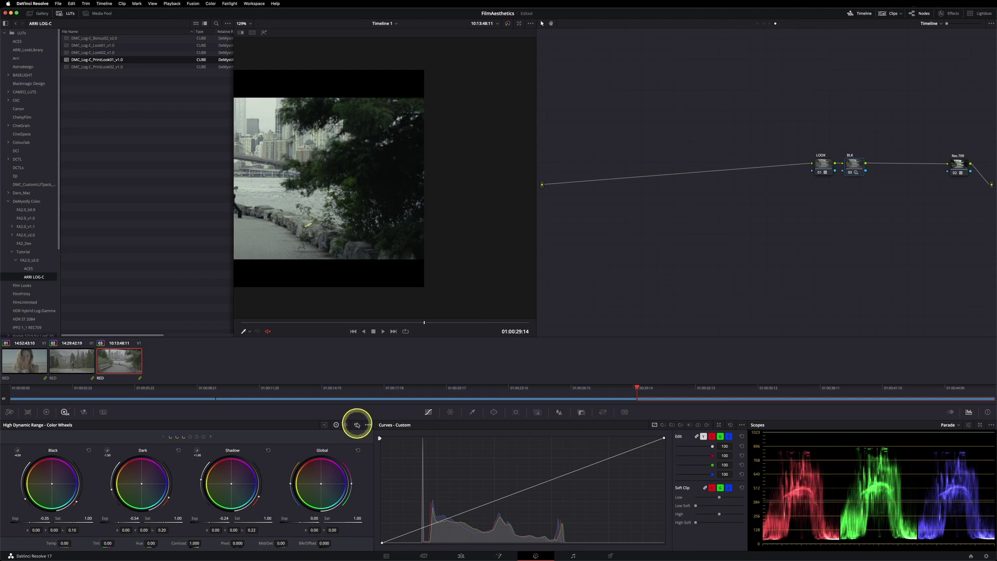
pyautogui.click(357, 425)
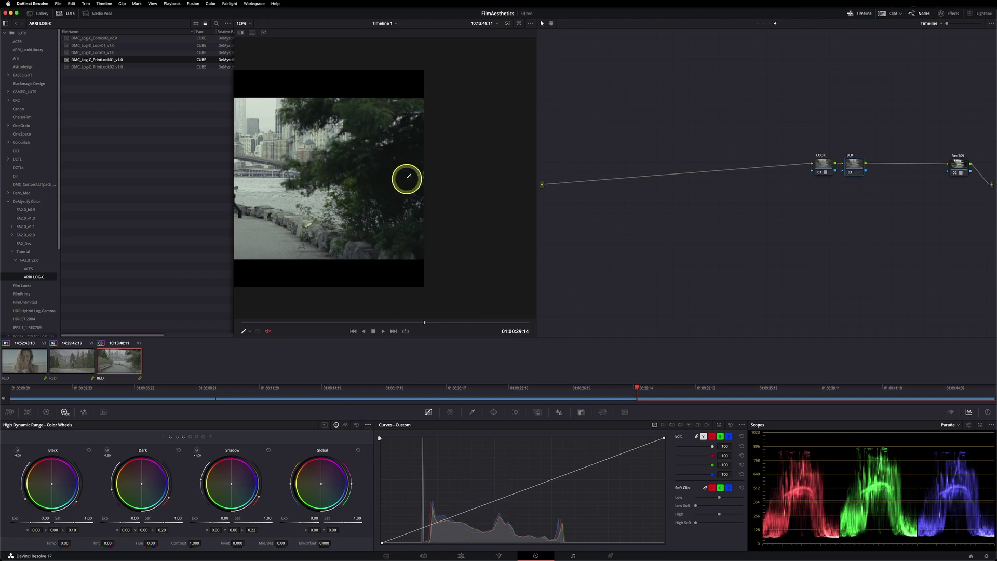
# Step: Deepen the blacks with two shadow points on the BLK node's custom curve and compare the node on and off
pyautogui.click(422, 532)
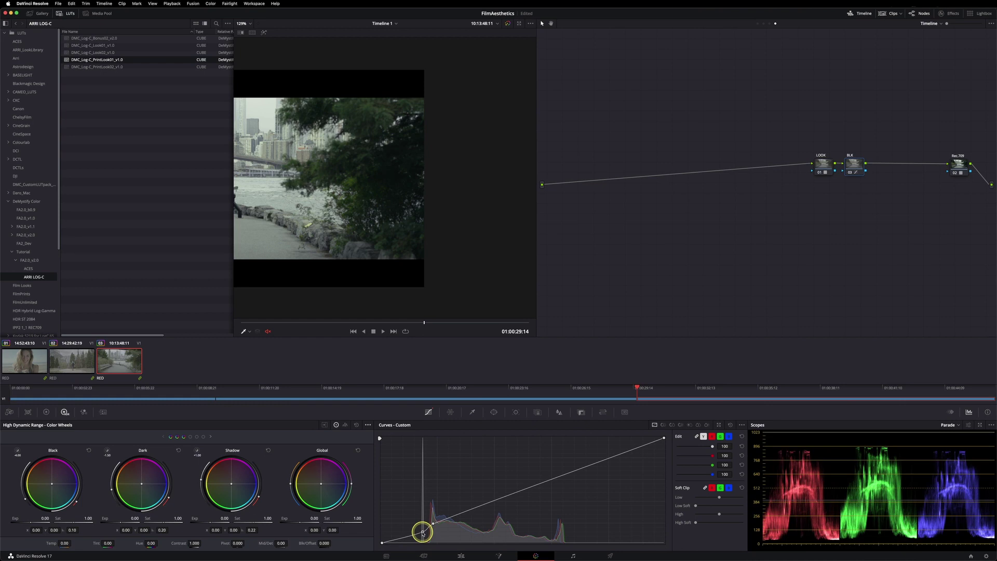
pyautogui.moveTo(438, 522); pyautogui.dragTo(444, 520)
pyautogui.press('super+d')
pyautogui.press('super+d')
pyautogui.click(69, 12)
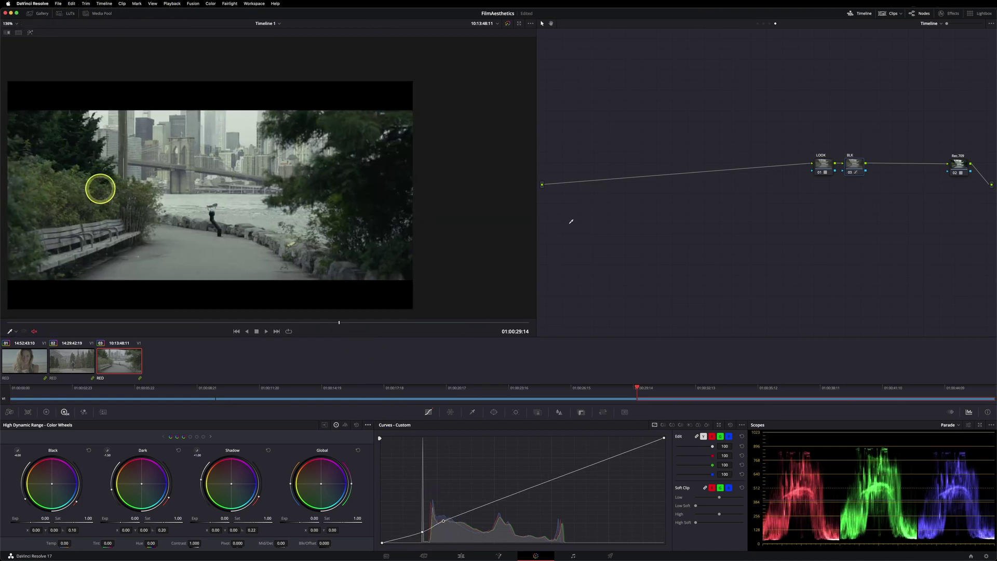
# Step: Balance clip 02 at clip level by setting the Offset to 23 red, 25 green and 24 blue
pyautogui.click(763, 24)
pyautogui.moveTo(661, 110); pyautogui.dragTo(664, 158)
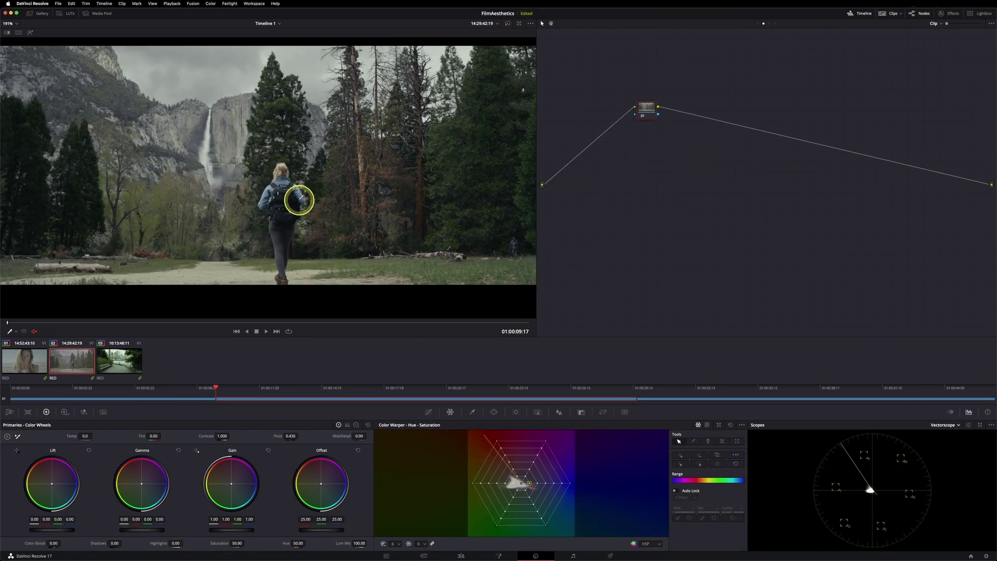
pyautogui.press('4')
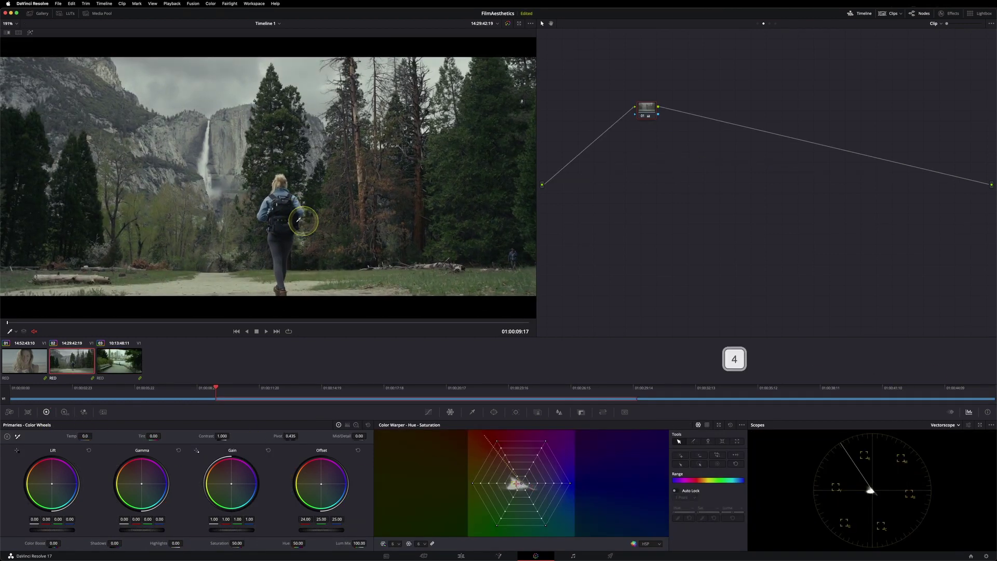
pyautogui.press('4')
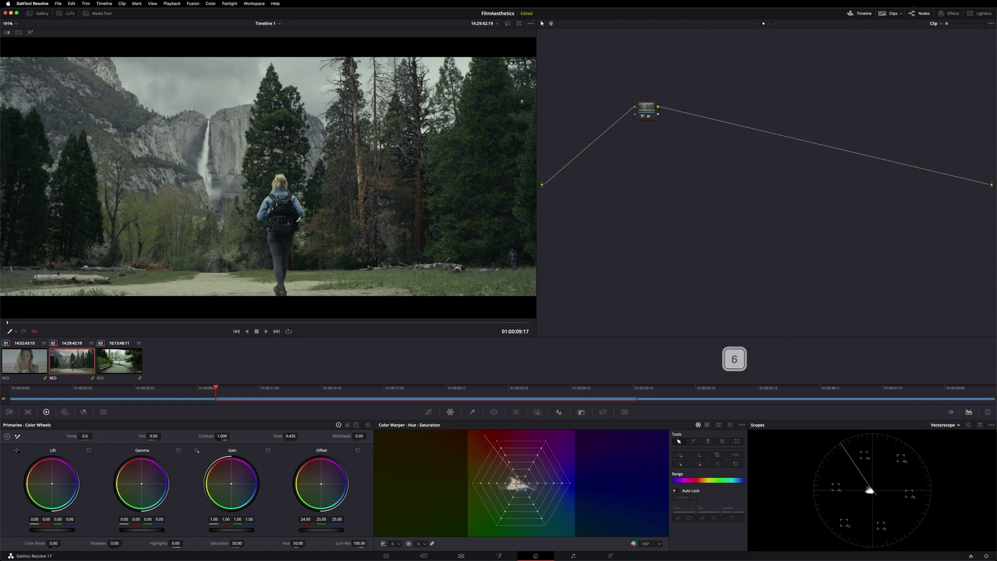
pyautogui.press('8')
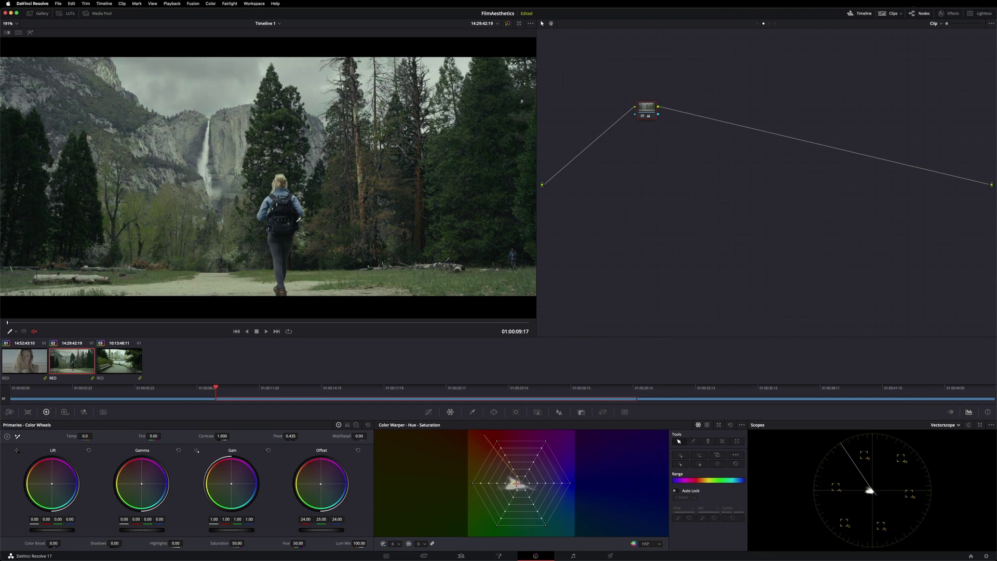
# Step: Grade clip 02 against the parade scope with gain at about 1.20, saturation at 53.80 and gamma at -0.04
pyautogui.click(222, 532)
pyautogui.moveTo(229, 530); pyautogui.dragTo(273, 528)
pyautogui.click(942, 425)
pyautogui.click(942, 437)
pyautogui.moveTo(233, 485); pyautogui.dragTo(230, 489)
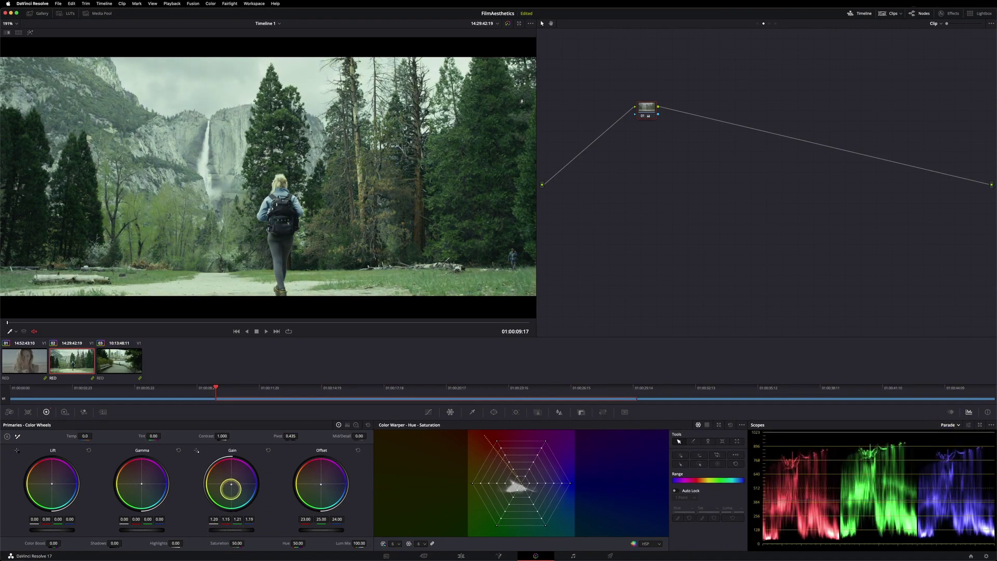
pyautogui.moveTo(214, 542); pyautogui.dragTo(229, 543)
pyautogui.moveTo(152, 532); pyautogui.dragTo(110, 524)
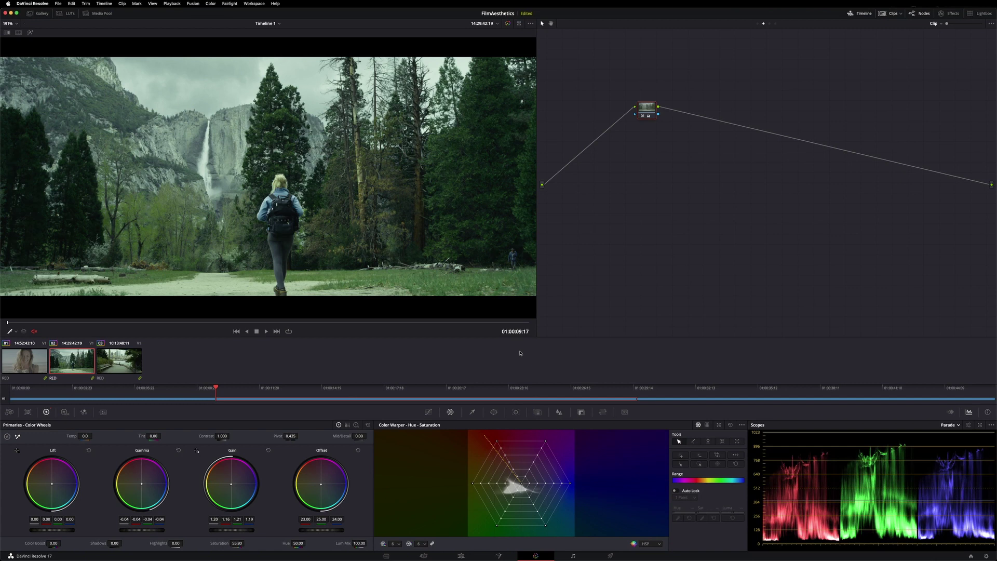
# Step: Show clip 01 and delete the LOOK and BLK nodes from the timeline node graph, keeping only Rec.709
pyautogui.click(45, 366)
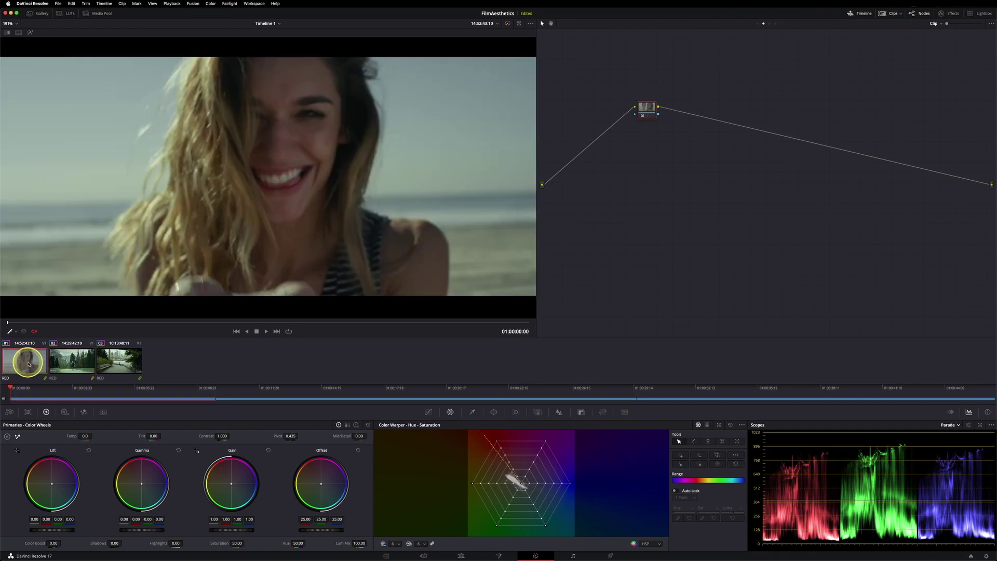
pyautogui.scroll(-1, 307, 229)
pyautogui.click(771, 23)
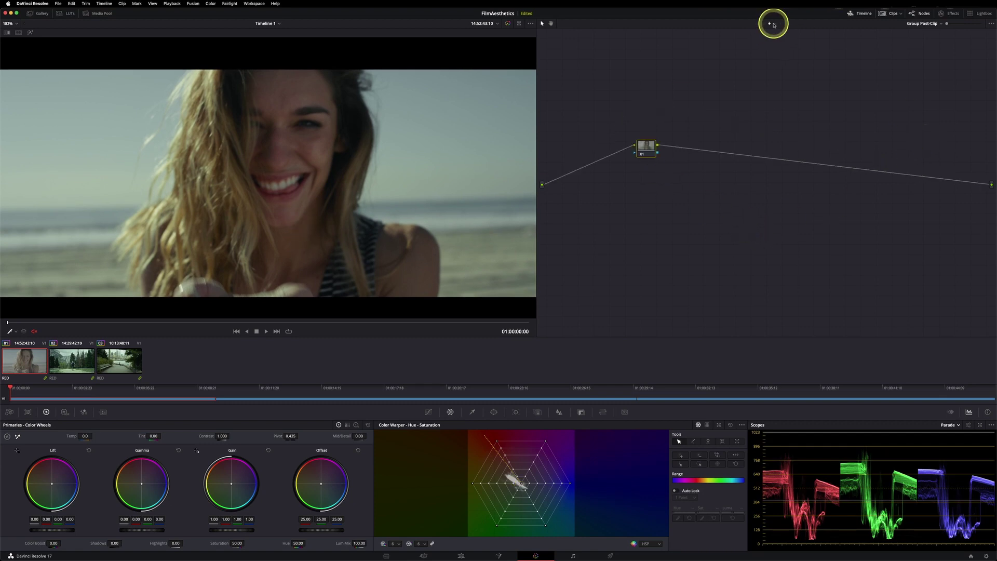
pyautogui.click(776, 23)
pyautogui.click(827, 166)
pyautogui.press('BackSpace')
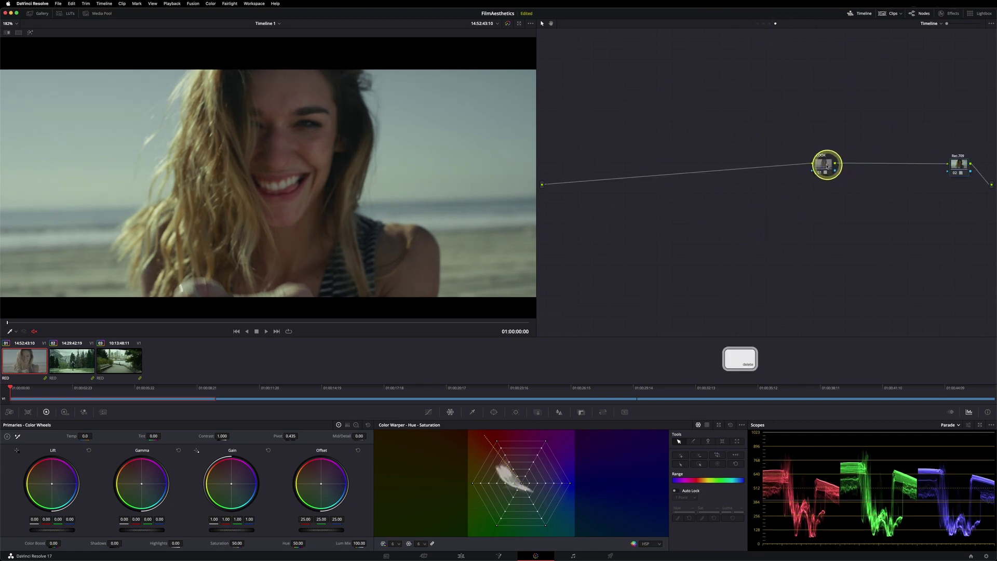
# Step: Insert the DMC_Log-C_Look_3_v2 power grade before the Rec.709 node in the timeline node graph
pyautogui.click(42, 18)
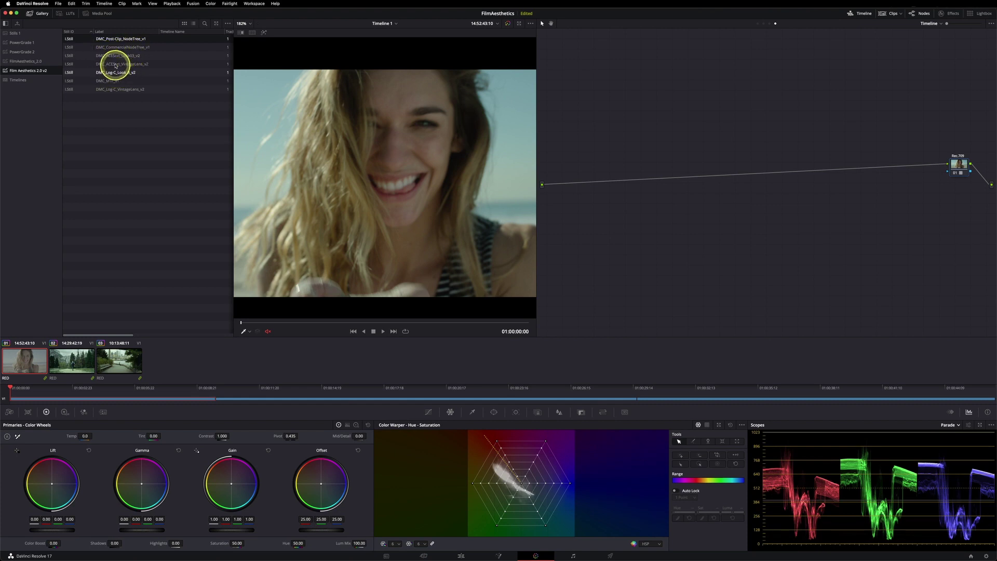
pyautogui.moveTo(101, 74); pyautogui.dragTo(804, 158)
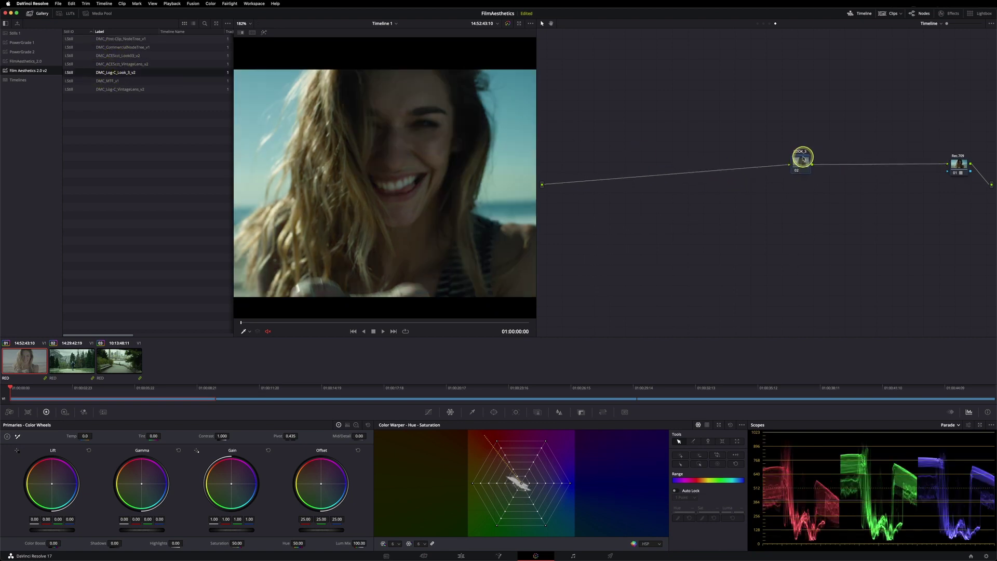
pyautogui.click(54, 13)
# Step: Compare clips 01 and 02 with the LOOK_3 node on and off
pyautogui.press('super+d')
pyautogui.press('super+d')
pyautogui.press('super+d')
pyautogui.press('super+d')
pyautogui.press('super+d')
pyautogui.press('super+d')
pyautogui.click(77, 360)
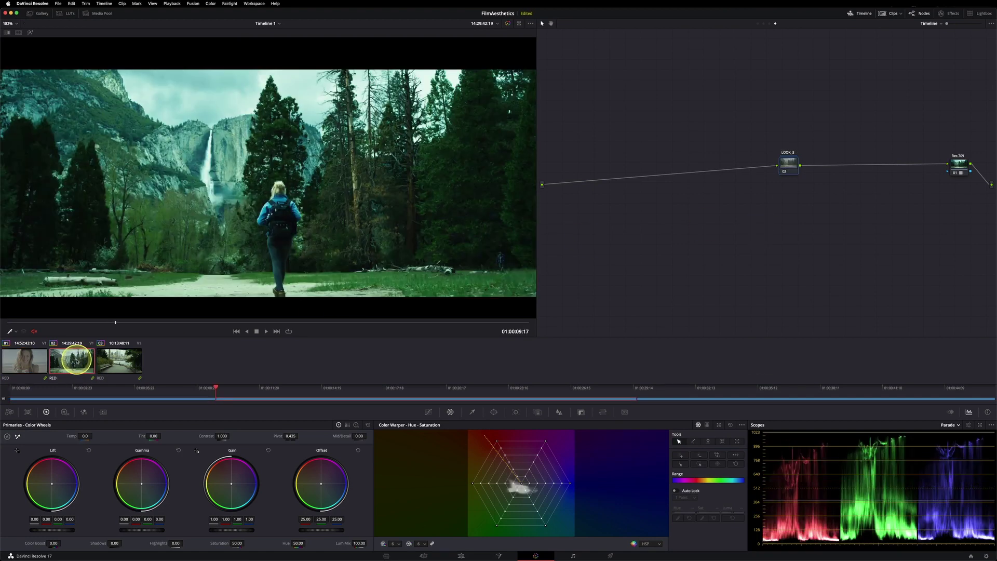
pyautogui.press('super+d')
pyautogui.press('super+d')
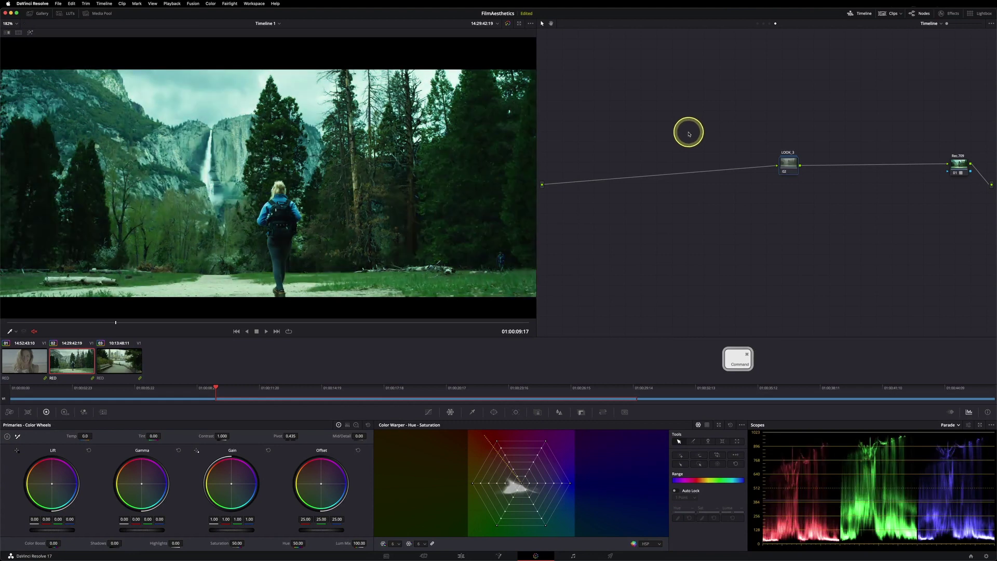
# Step: Reset the clip-level grade of clip 02 and check the LOOK_3 node on and off over the ungraded shot
pyautogui.click(763, 23)
pyautogui.click(769, 23)
pyautogui.click(776, 23)
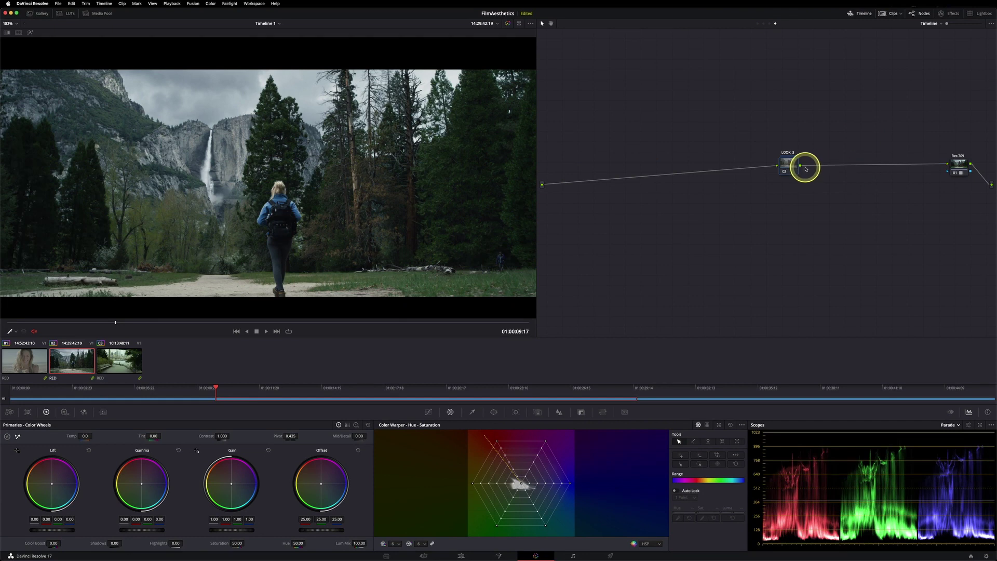
pyautogui.press('super+d')
pyautogui.press('super+d')
pyautogui.press('super+d')
pyautogui.press('super+d')
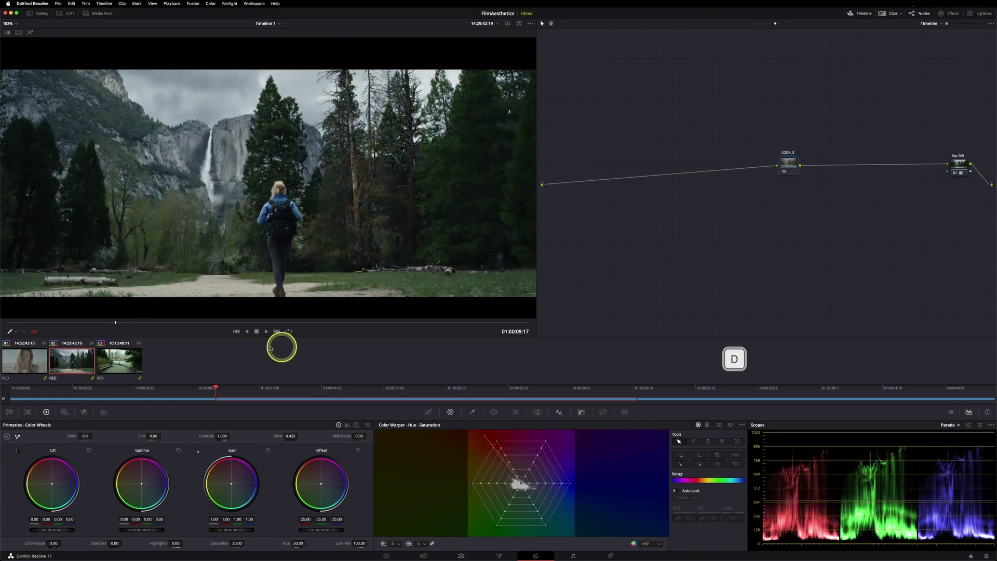
# Step: Reset the clip-level grade of clip 03 and return to the timeline nodes
pyautogui.click(130, 358)
pyautogui.click(764, 23)
pyautogui.press('super+Home')
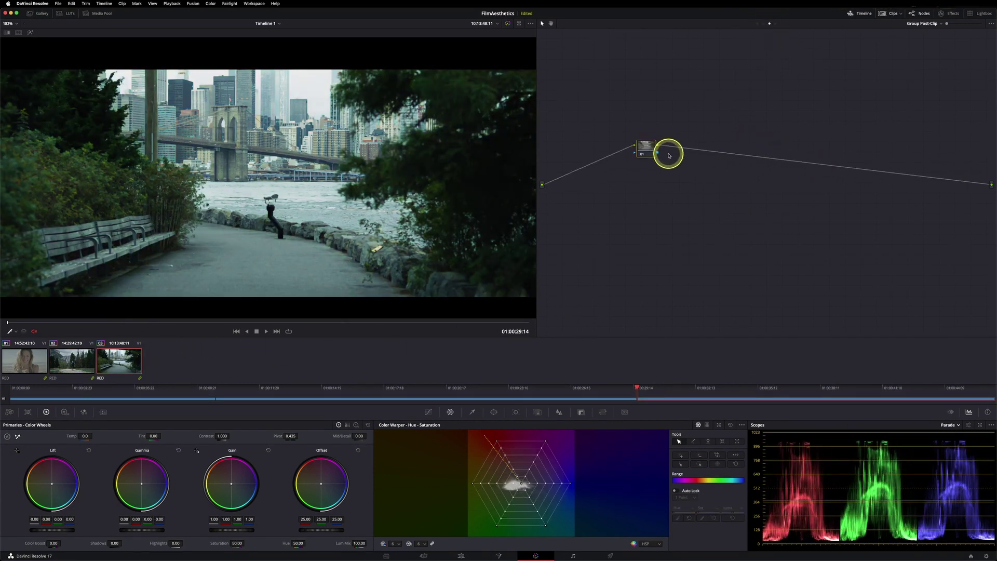
pyautogui.click(775, 23)
# Step: Compare clip 03 with the LOOK_3 node on and off, and view the running woman at 01:00:37:07
pyautogui.press('super+d')
pyautogui.press('super+d')
pyautogui.press('super+d')
pyautogui.press('super+d')
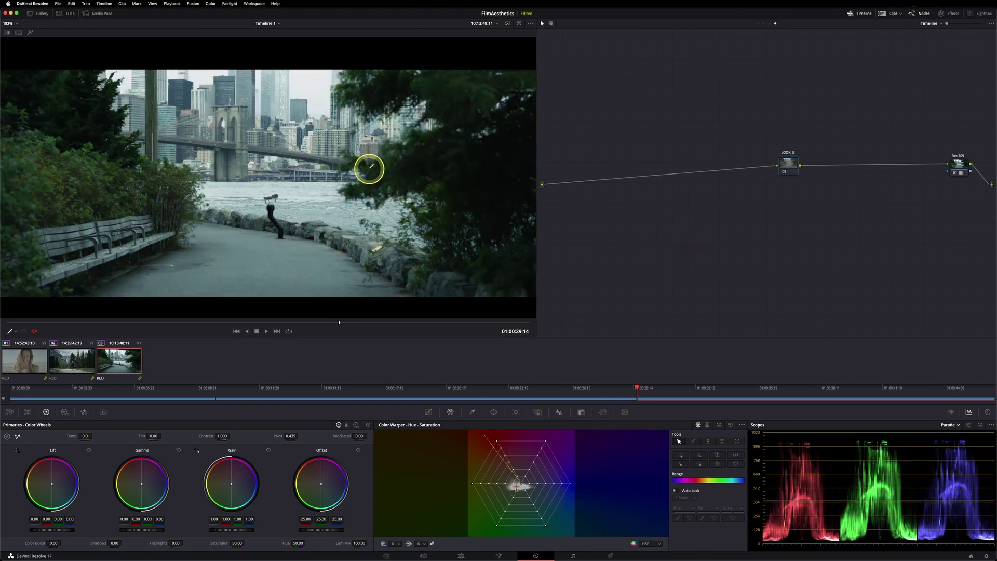
pyautogui.press('super+d')
pyautogui.press('super+d')
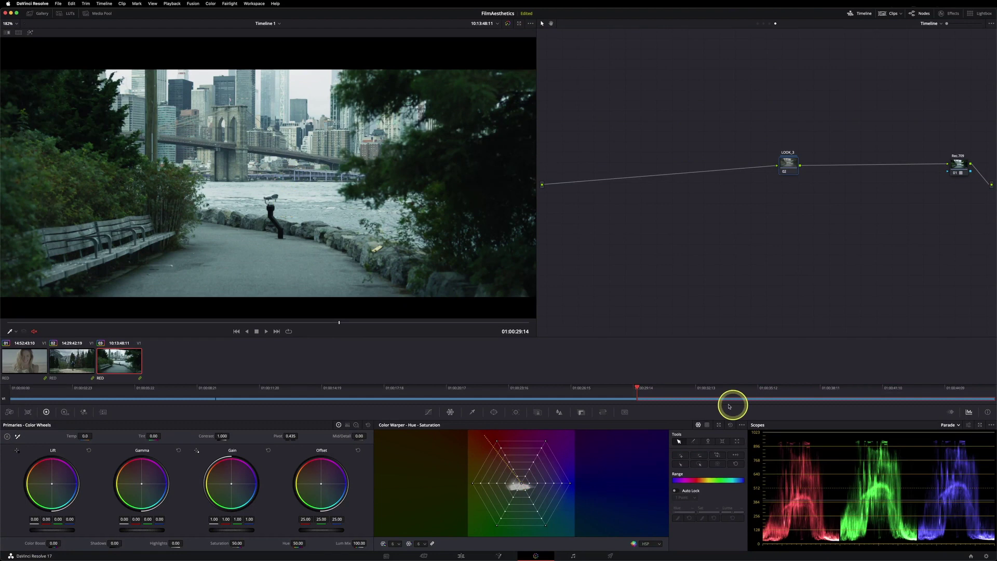
pyautogui.moveTo(701, 390); pyautogui.dragTo(798, 379)
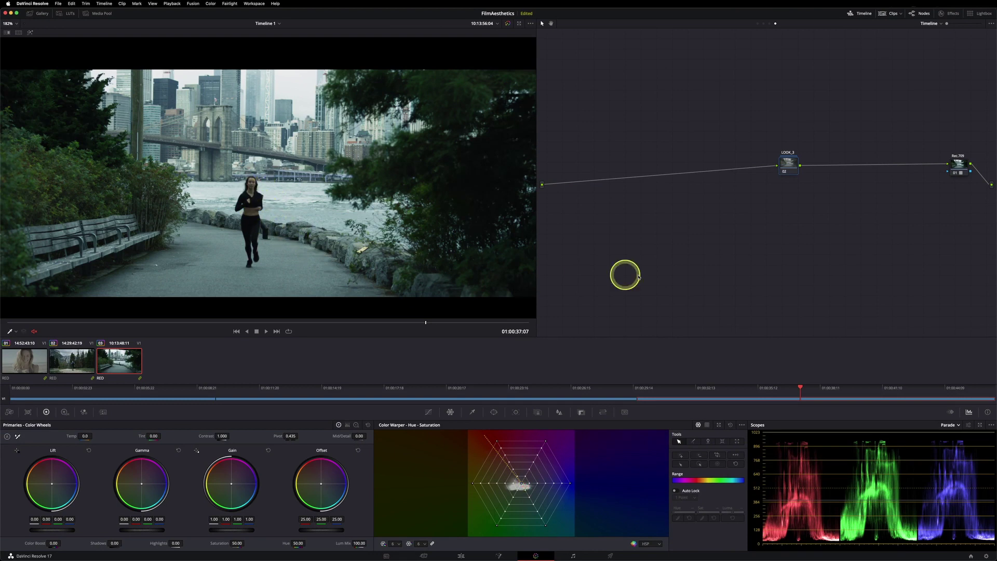
# Step: Brighten clip 01 at clip level with gamma at 0.04 and gain at 1.02
pyautogui.click(38, 357)
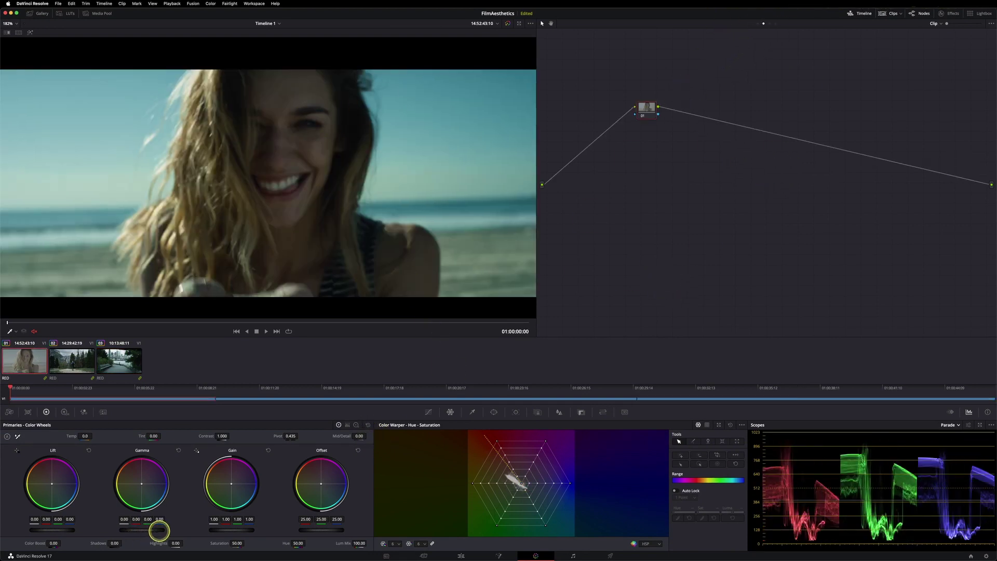
pyautogui.moveTo(159, 530); pyautogui.dragTo(183, 532)
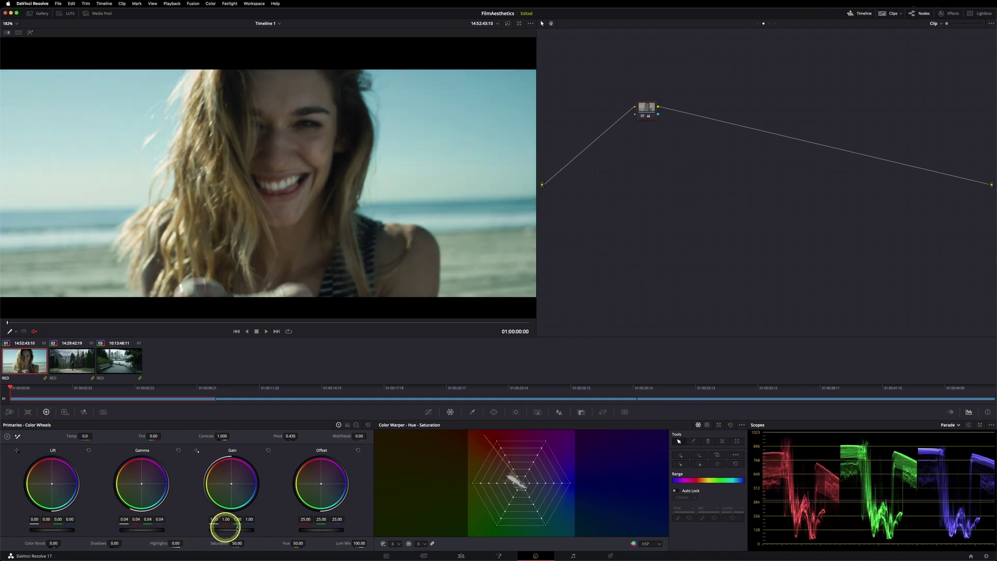
pyautogui.moveTo(242, 530); pyautogui.dragTo(251, 531)
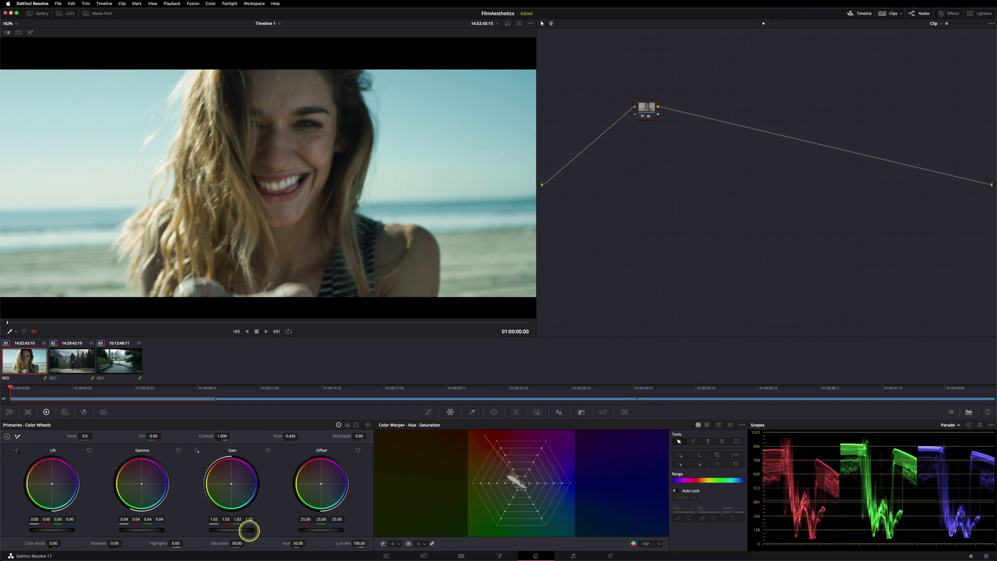
# Step: Play clip 01 up to 01:00:00:18 and compare its clip-level correction on and off
pyautogui.scroll(-1, 289, 208)
pyautogui.press('space')
pyautogui.press('space')
pyautogui.press('super+d')
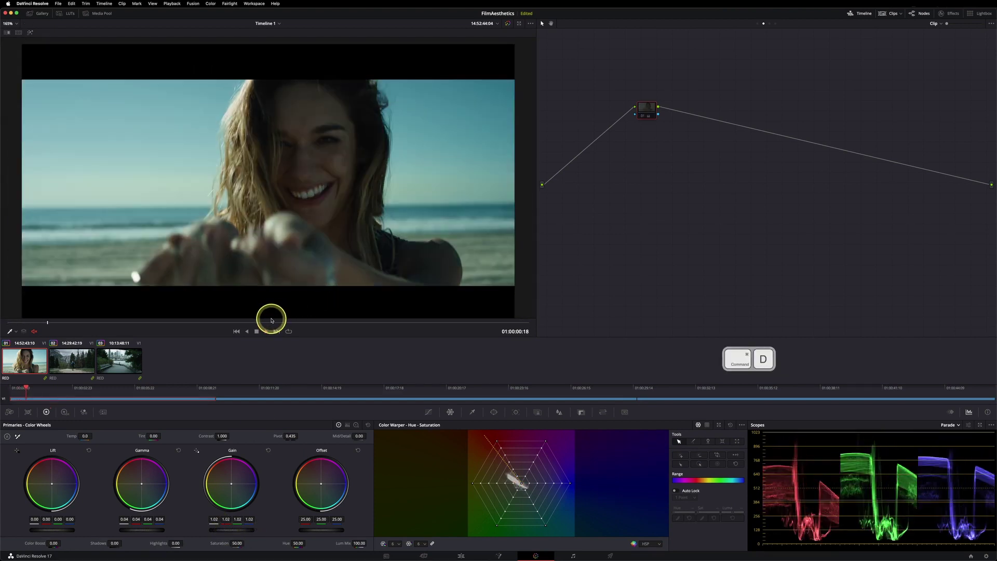
pyautogui.press('super+d')
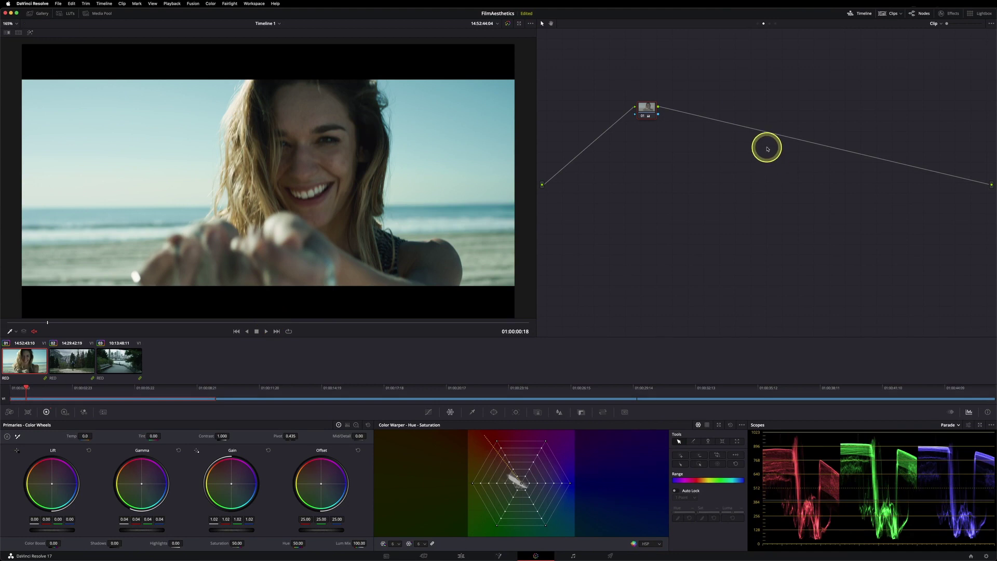
# Step: Move the LOOK_3 node in the timeline node graph well away from Rec.709 to make room between them
pyautogui.click(769, 23)
pyautogui.click(775, 23)
pyautogui.moveTo(795, 163); pyautogui.dragTo(646, 174)
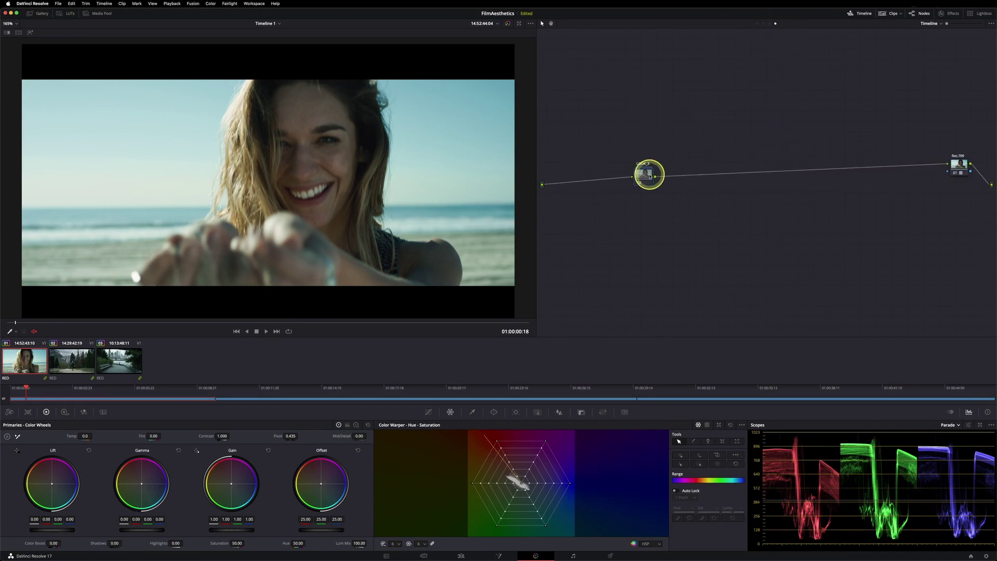
# Step: Add the DMC_Log-C_VintageLens_v2 power grade to the timeline node graph directly after LOOK_3
pyautogui.click(39, 14)
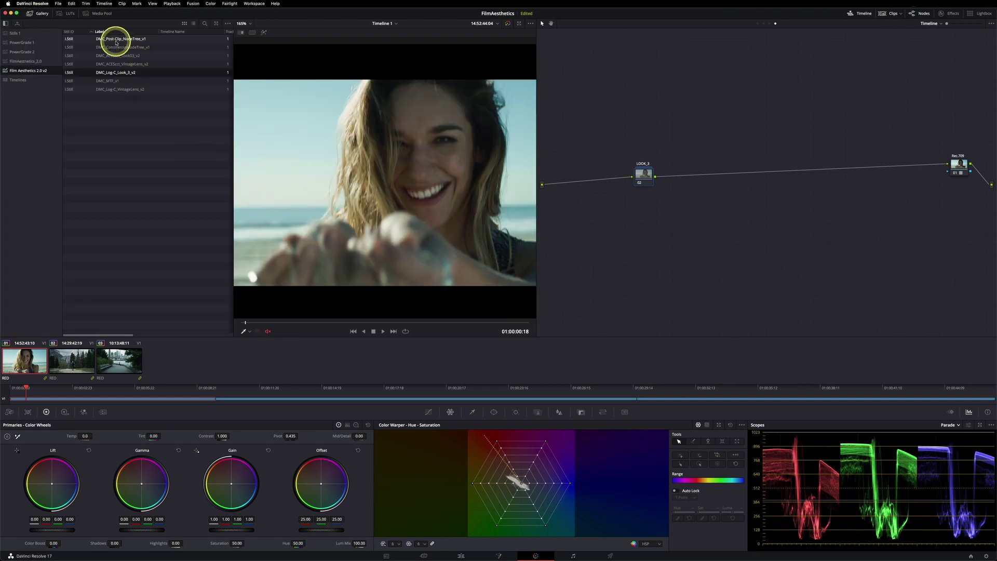
pyautogui.moveTo(121, 66); pyautogui.dragTo(719, 209)
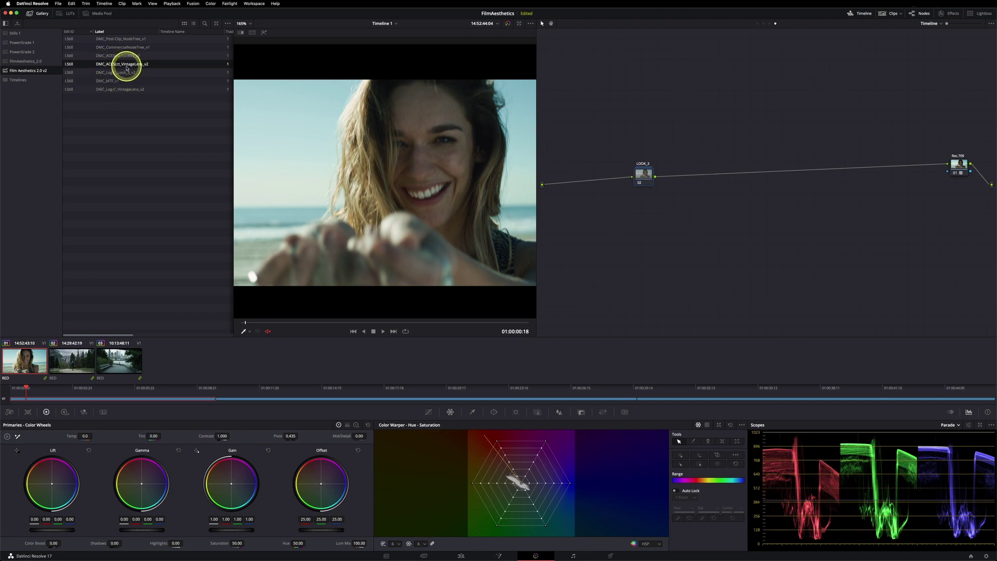
pyautogui.click(113, 90)
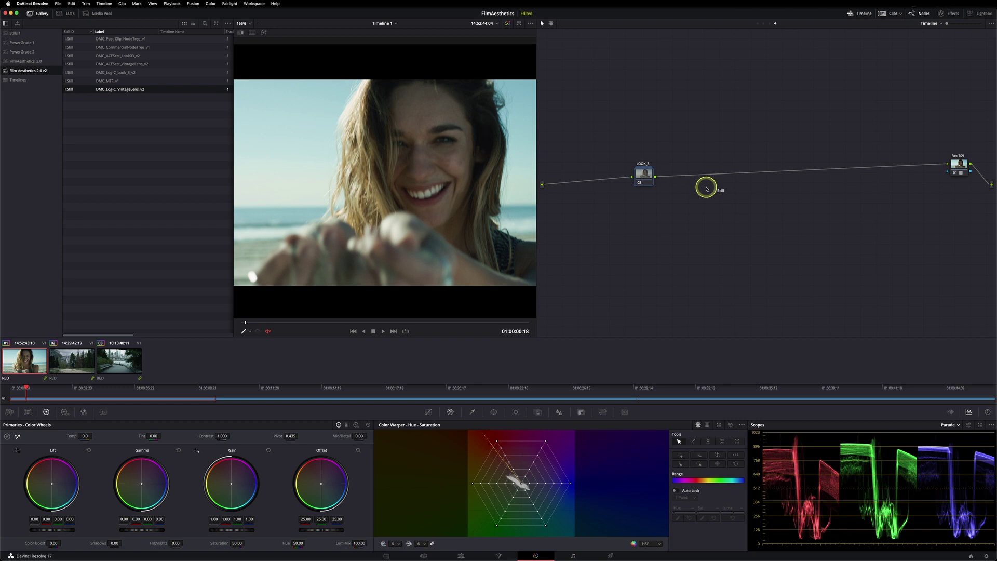
pyautogui.moveTo(710, 175); pyautogui.dragTo(708, 175)
# Step: Compare clip 01 with the VINT LENS node on and off, checking the frame edges, and line the node up beside LOOK_3
pyautogui.press('super+d')
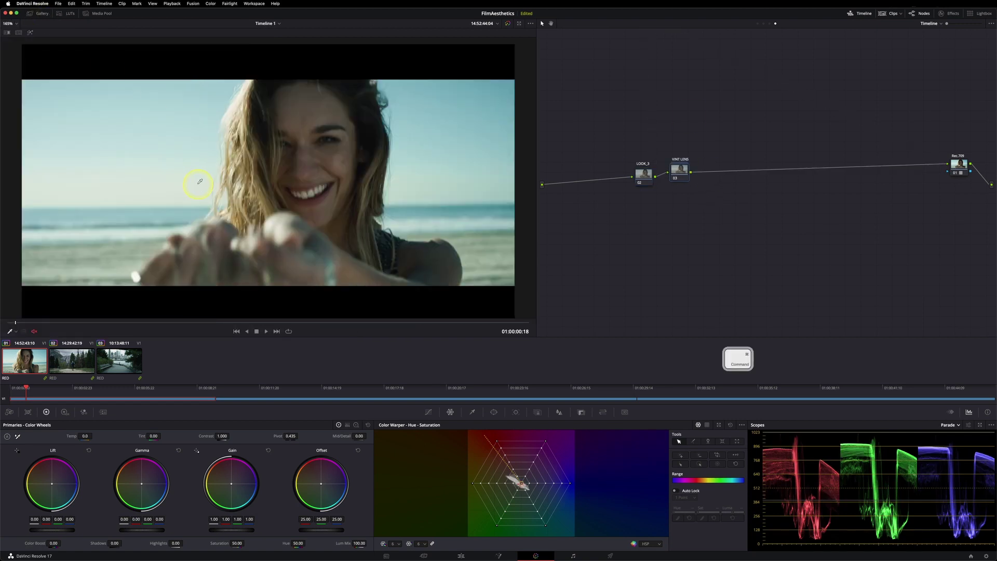
pyautogui.press('super+d')
pyautogui.press('super+d')
pyautogui.scroll(5, 364, 241)
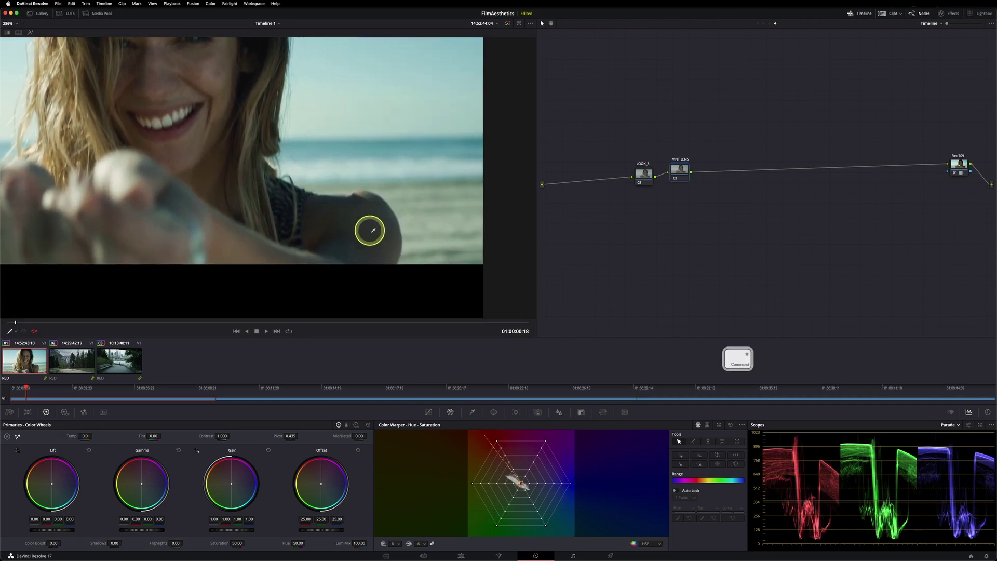
pyautogui.press('super+d')
pyautogui.press('super+d')
pyautogui.press('super+d')
pyautogui.press('super+d')
pyautogui.moveTo(680, 171); pyautogui.dragTo(679, 178)
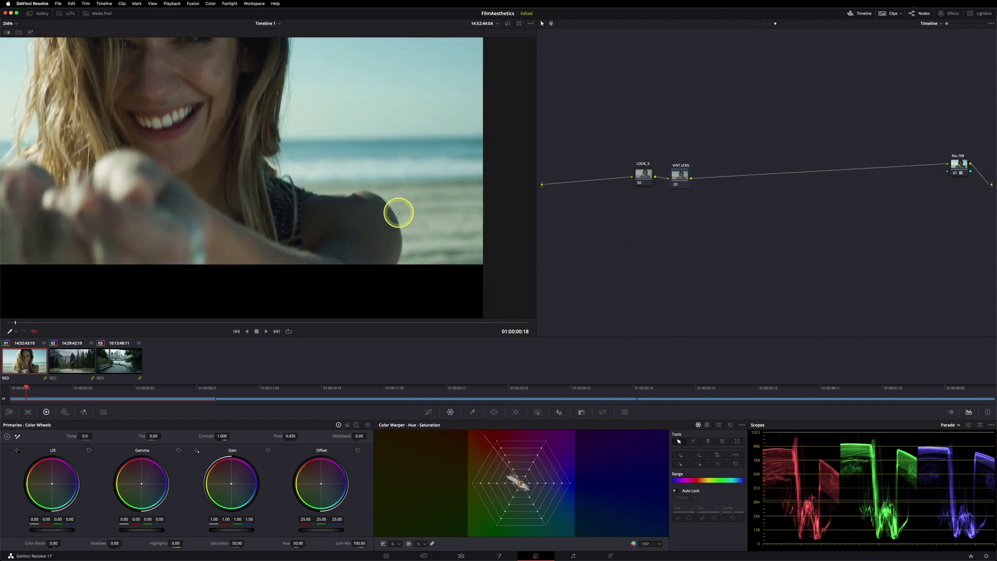
pyautogui.press('super+d')
pyautogui.press('super+d')
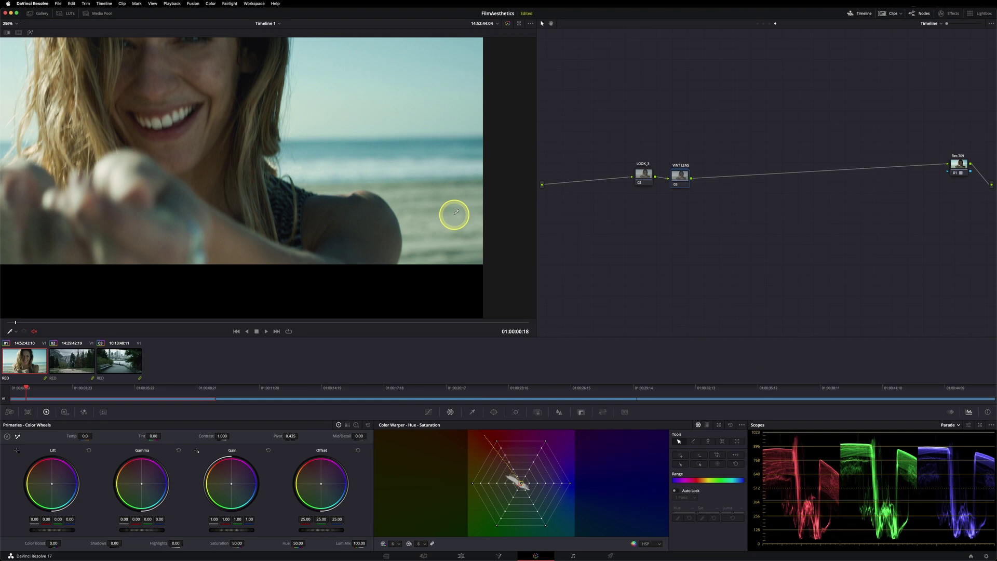
# Step: Inside the VINT LENS compound node, set the BLUR node's blur radius to 0.51 and return to the timeline graph
pyautogui.rightClick(680, 180)
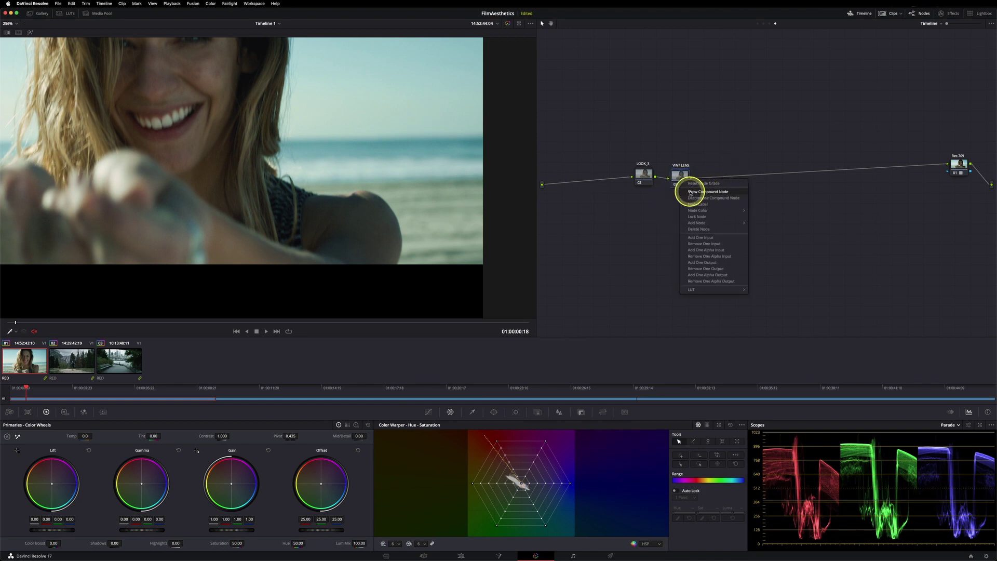
pyautogui.click(691, 192)
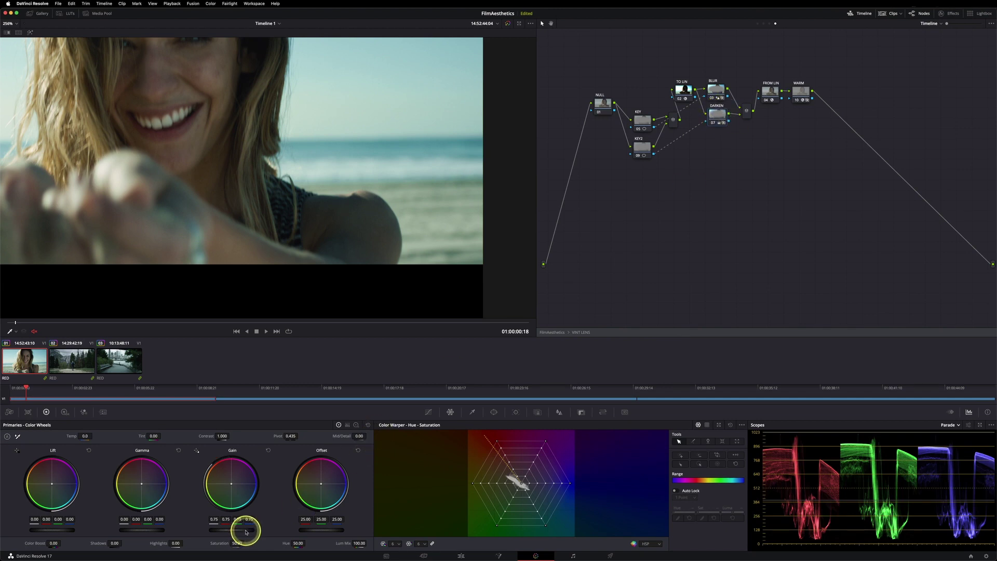
pyautogui.click(720, 88)
pyautogui.click(559, 412)
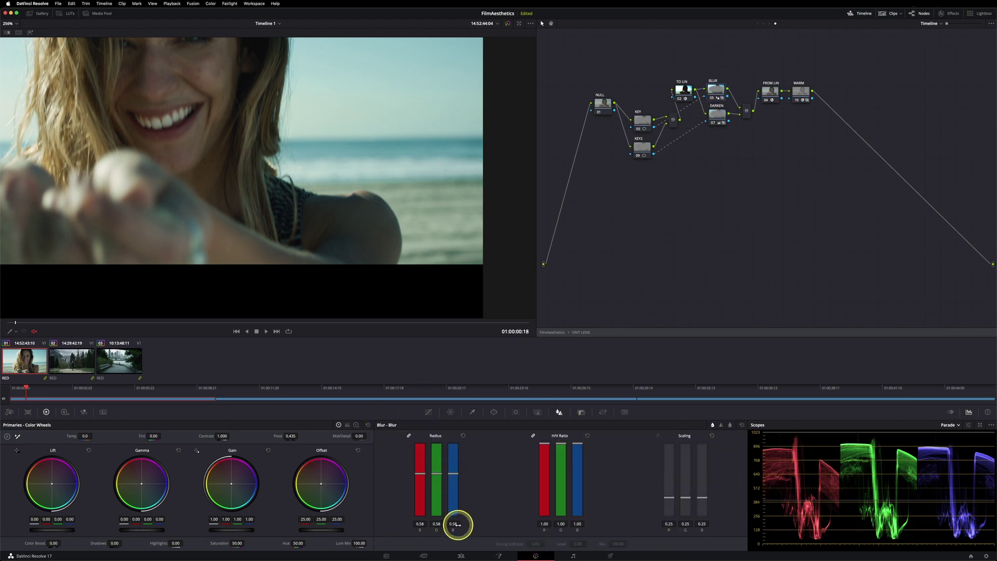
pyautogui.rightClick(718, 217)
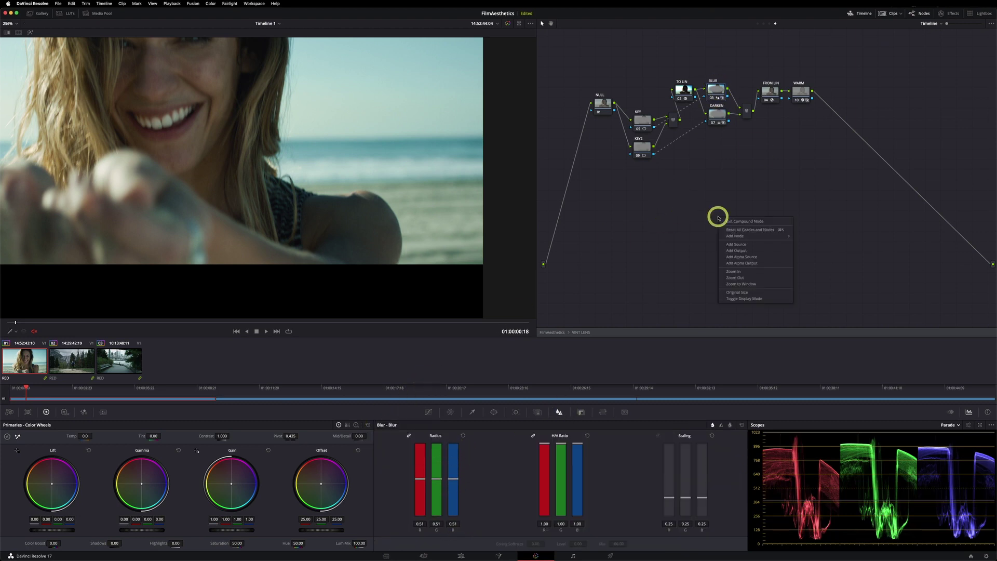
pyautogui.click(737, 221)
# Step: Examine the nodes inside the LOOK_3 compound node and return to the timeline graph
pyautogui.rightClick(642, 175)
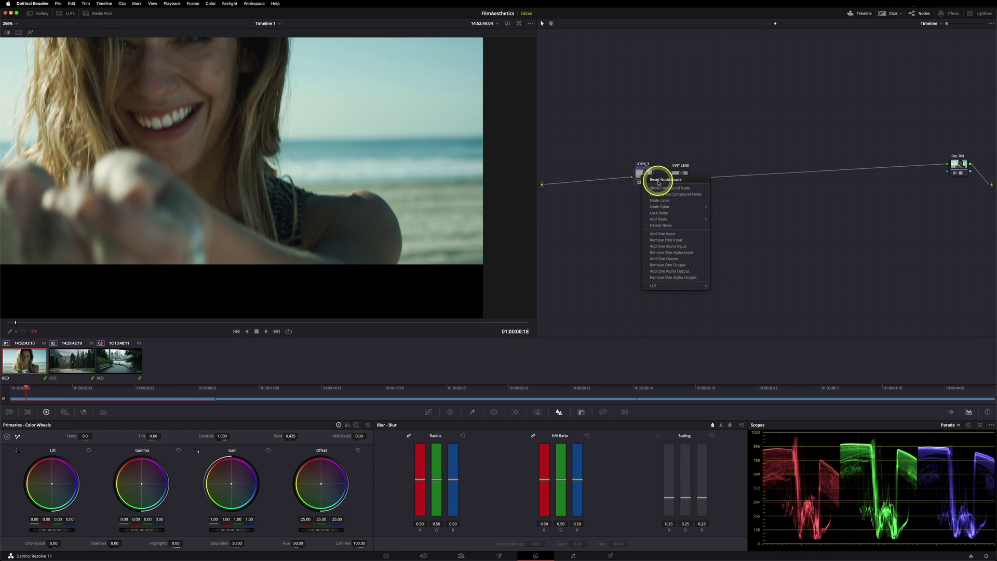
pyautogui.click(658, 185)
pyautogui.rightClick(757, 233)
pyautogui.click(776, 238)
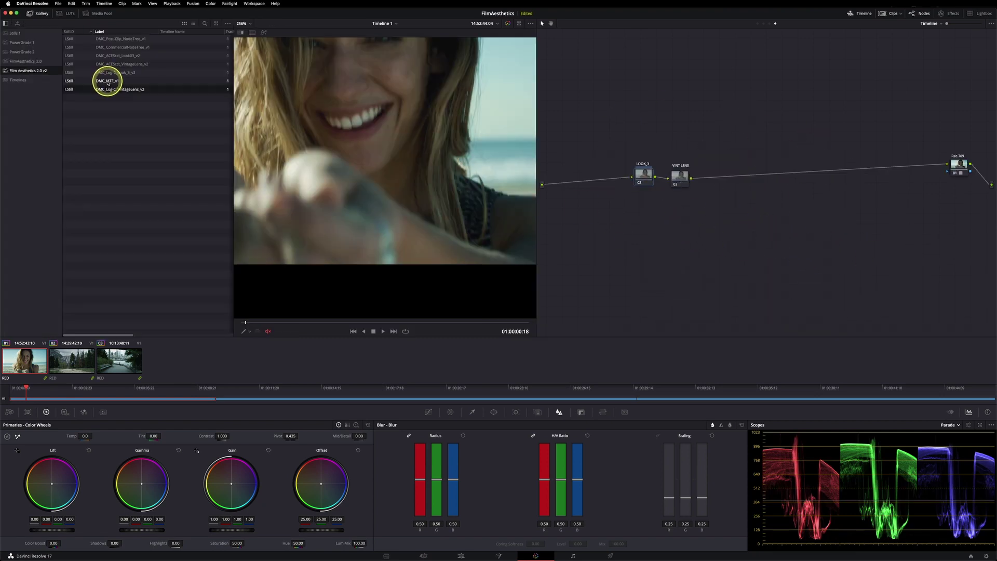
# Step: Add the DMC_MTF_v1 power grade to the timeline node graph directly after VINT LENS
pyautogui.moveTo(104, 82); pyautogui.dragTo(656, 175)
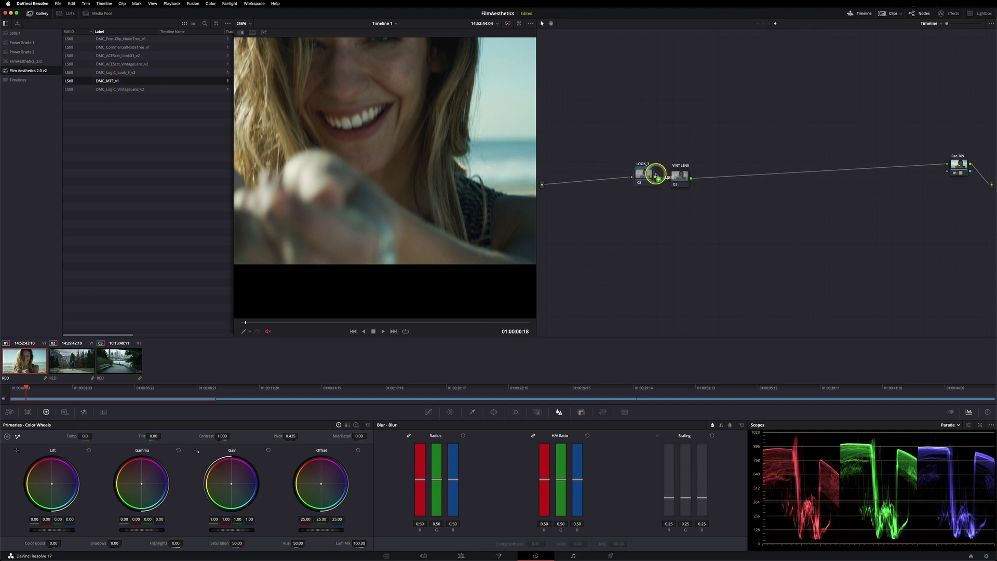
pyautogui.moveTo(720, 177)
pyautogui.mouseDown()
pyautogui.moveTo(734, 161)
pyautogui.moveTo(722, 176)
pyautogui.mouseUp()
pyautogui.click(44, 14)
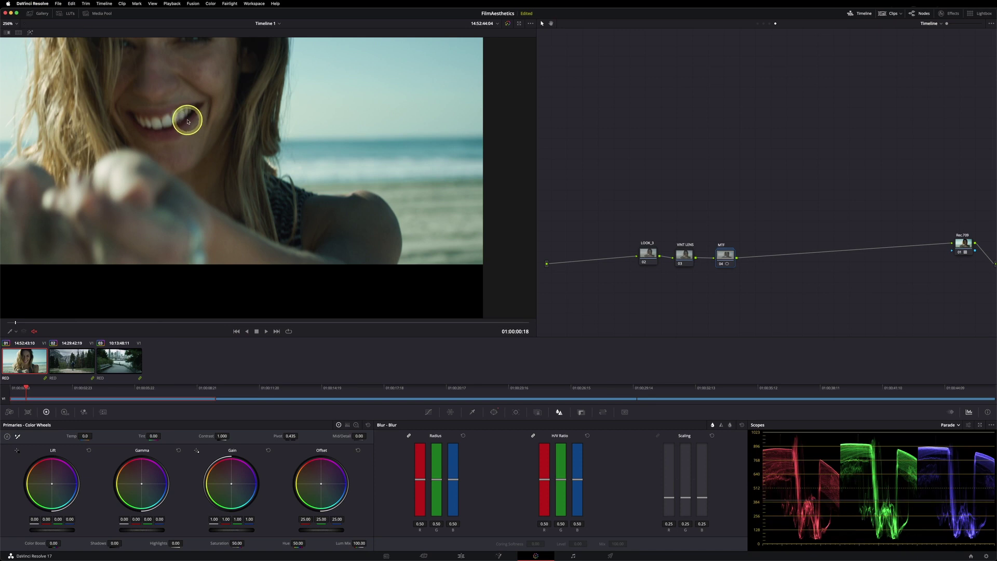
# Step: Examine the effect of the MTF node on the woman's face and hair in clip 01 in close-up
pyautogui.press('super')
pyautogui.scroll(5, 296, 134)
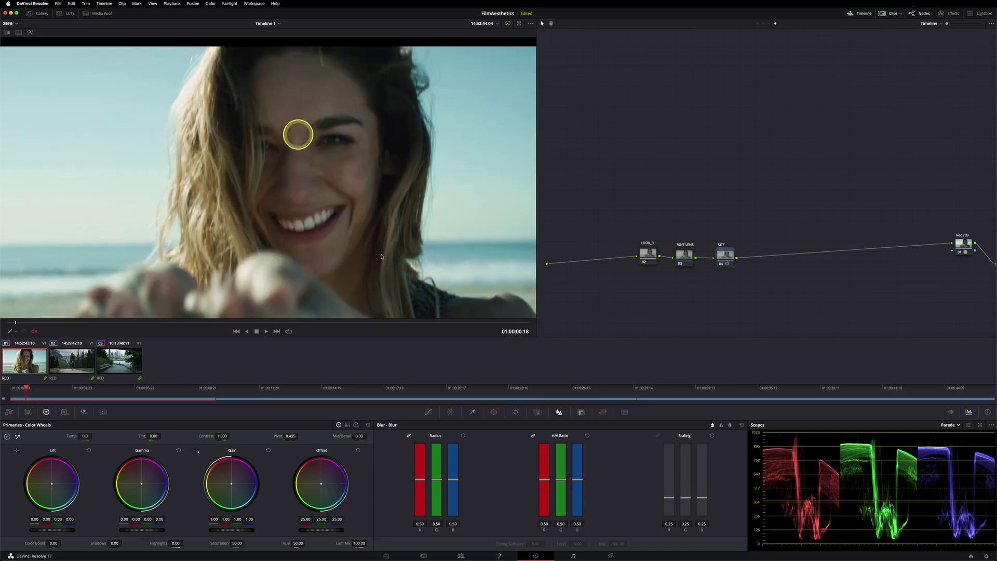
pyautogui.press('super+d')
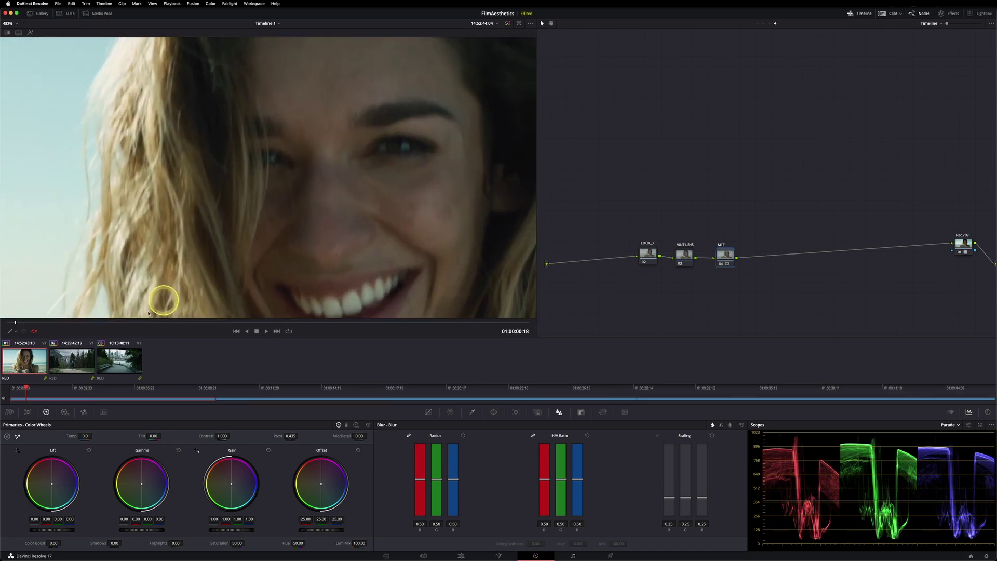
# Step: Compare the trees and waterfall in clip 02 in close-up with the MTF node on and off
pyautogui.click(80, 358)
pyautogui.moveTo(507, 240); pyautogui.dragTo(408, 295)
pyautogui.moveTo(199, 165); pyautogui.dragTo(334, 261)
pyautogui.press('super+d')
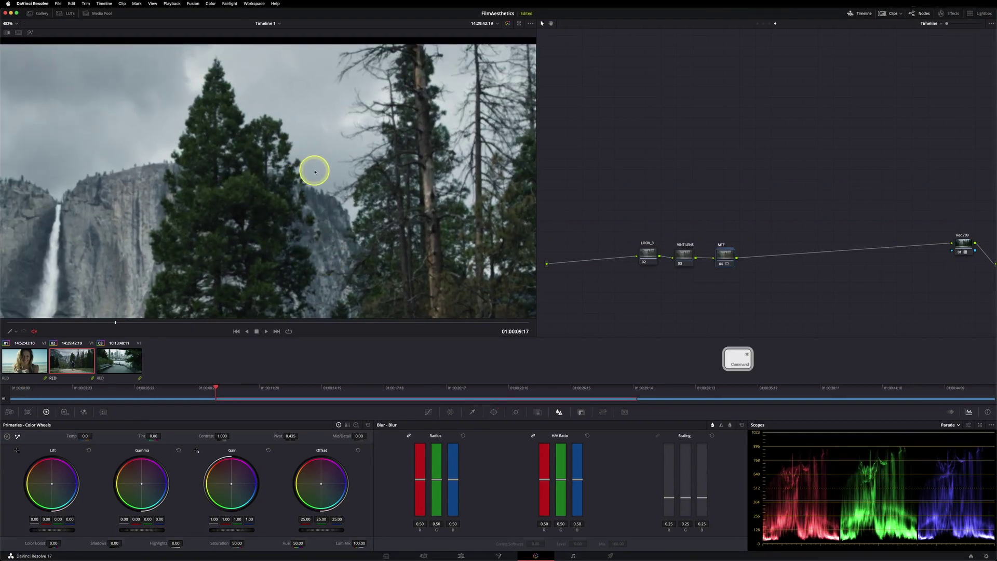
pyautogui.press('super+d')
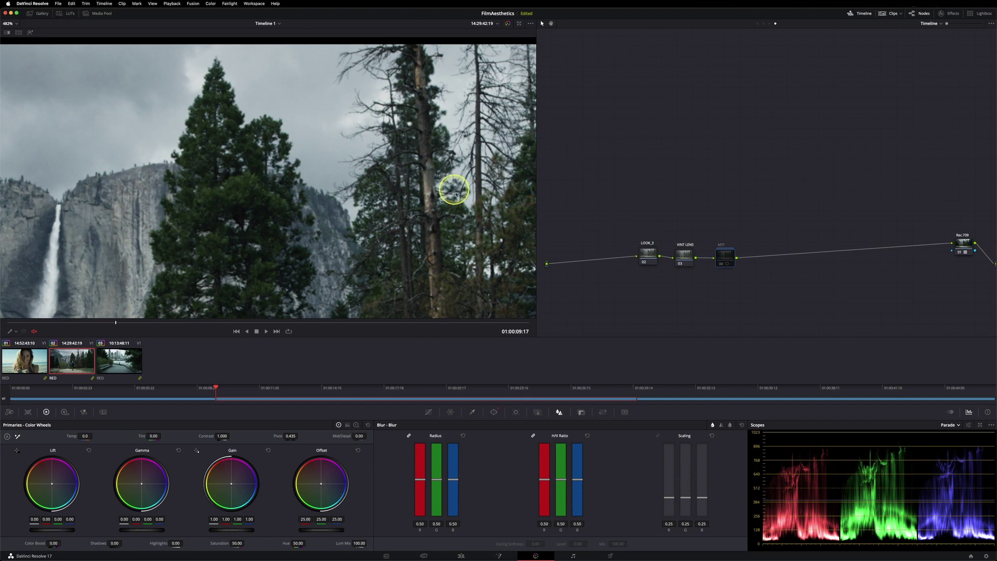
pyautogui.press('super+d')
# Step: Compare the hiker with the backpack in clip 02 in close-up with the MTF node on and off
pyautogui.scroll(-6, 354, 276)
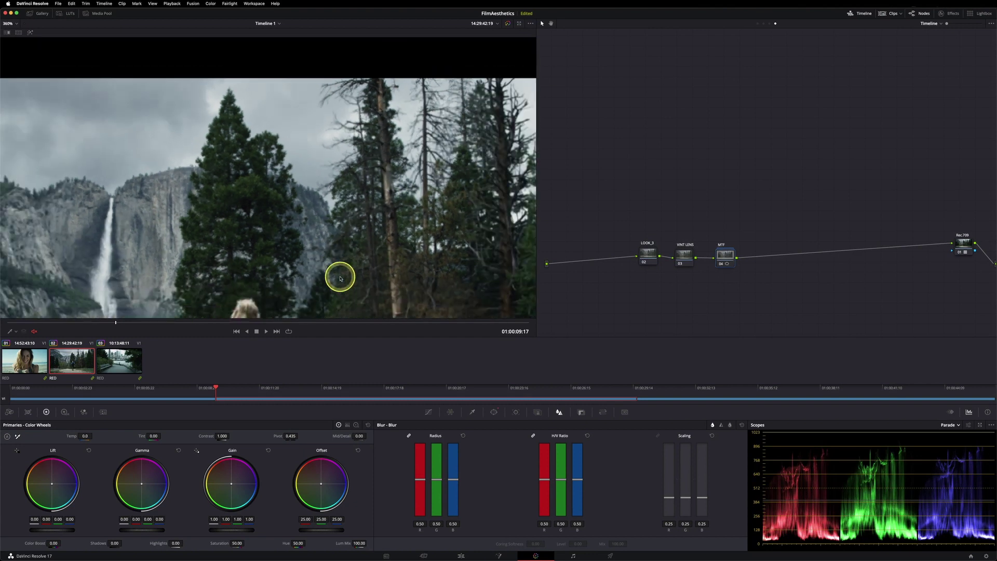
pyautogui.scroll(6, 315, 223)
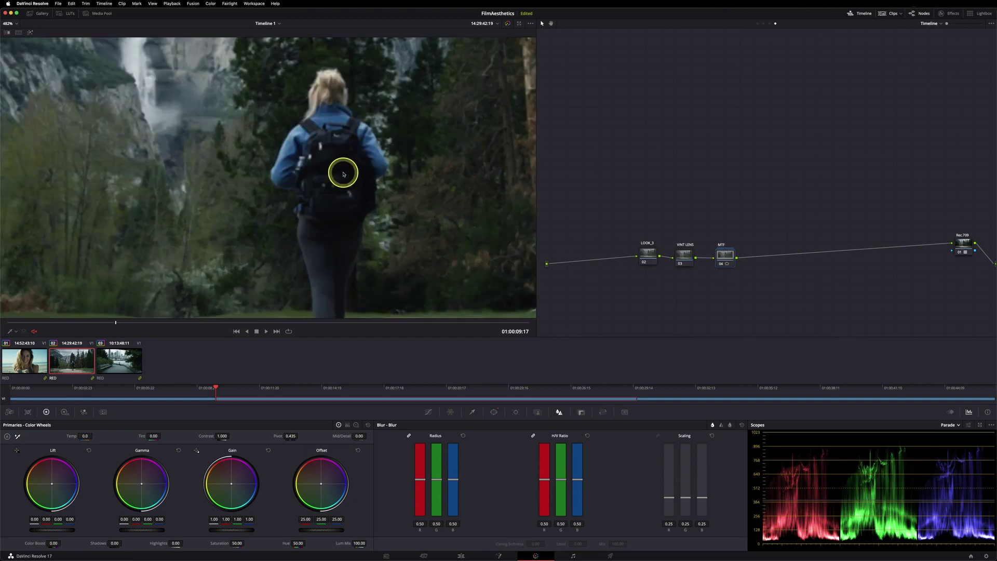
pyautogui.press('super')
pyautogui.press('super+d')
pyautogui.press('super+d')
pyautogui.moveTo(405, 280); pyautogui.dragTo(389, 252)
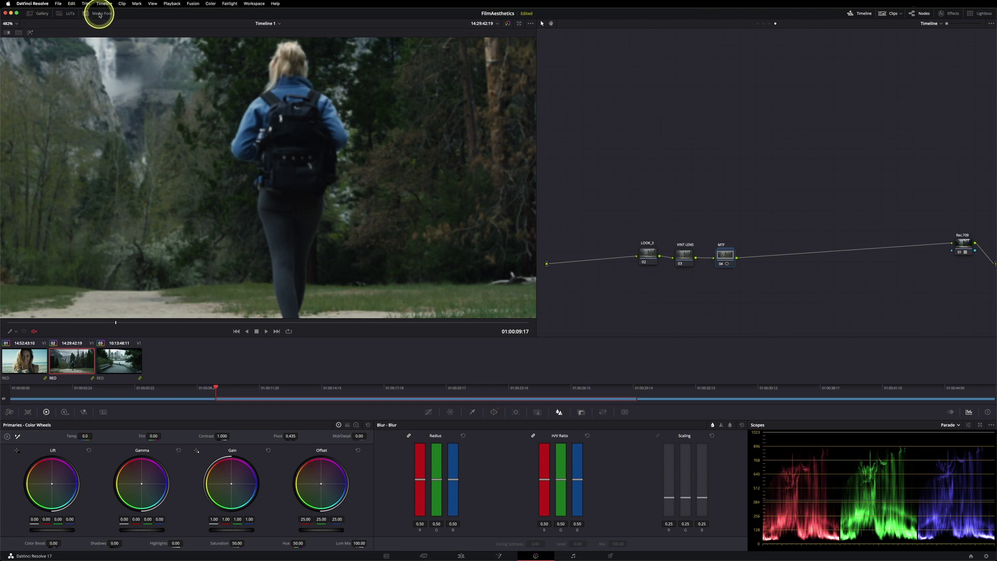
# Step: Display the node graph of the DMC_Post-Clip_NodeTree_v1 power grade in an enlarged window placed clear of the timeline nodes
pyautogui.click(36, 13)
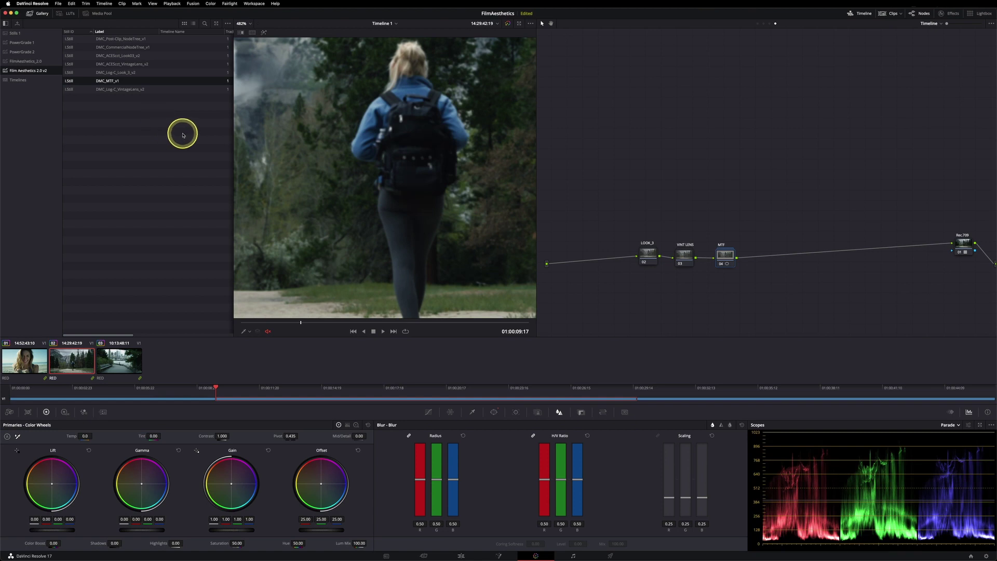
pyautogui.rightClick(123, 40)
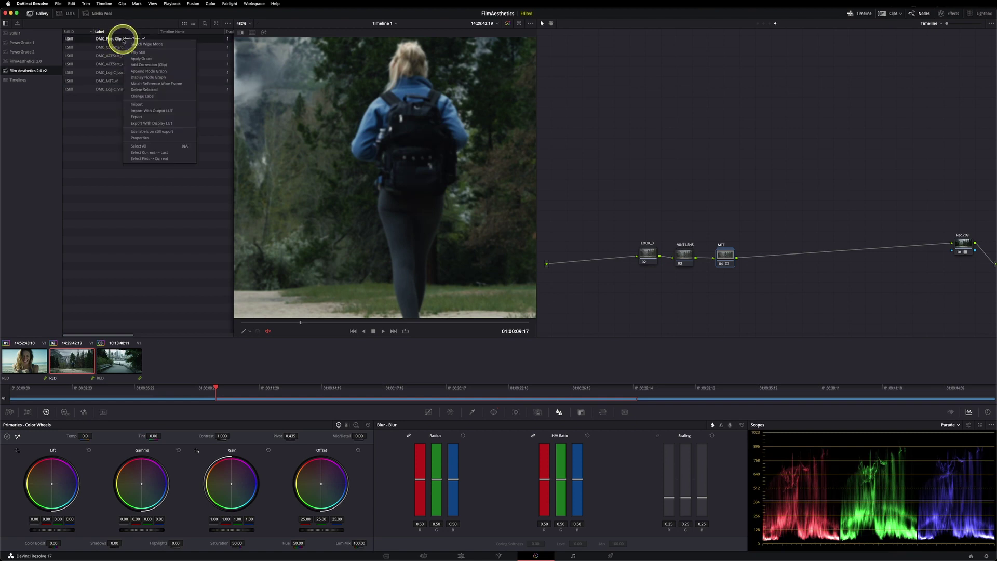
pyautogui.click(158, 83)
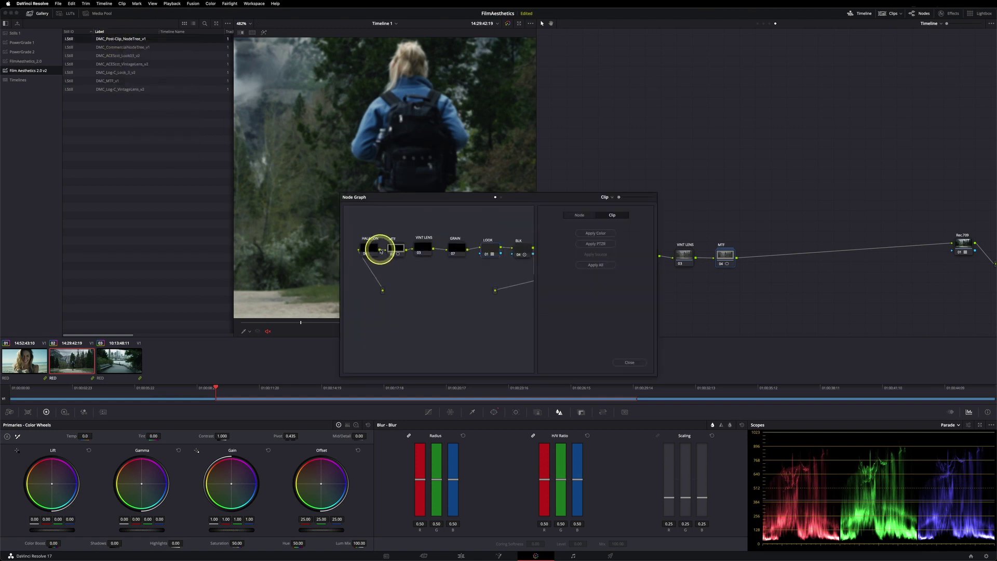
pyautogui.moveTo(656, 374); pyautogui.dragTo(784, 432)
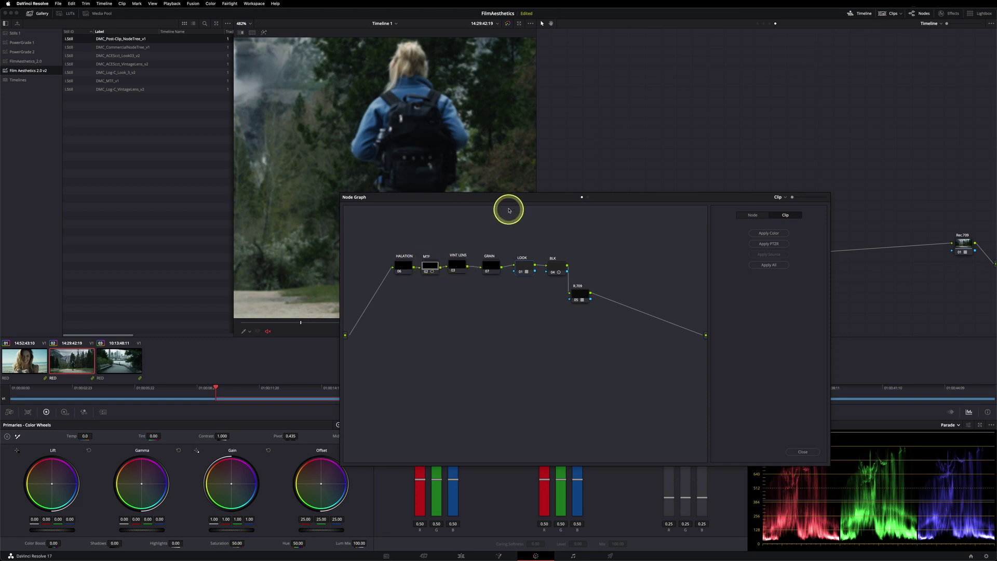
pyautogui.moveTo(507, 196); pyautogui.dragTo(490, 269)
# Step: Copy GRAIN from the power grade's graph to after MTF in the timeline graph, and HALATION to before LOOK_3
pyautogui.moveTo(471, 336); pyautogui.dragTo(779, 253)
pyautogui.moveTo(385, 337); pyautogui.dragTo(598, 257)
pyautogui.moveTo(387, 336); pyautogui.dragTo(599, 258)
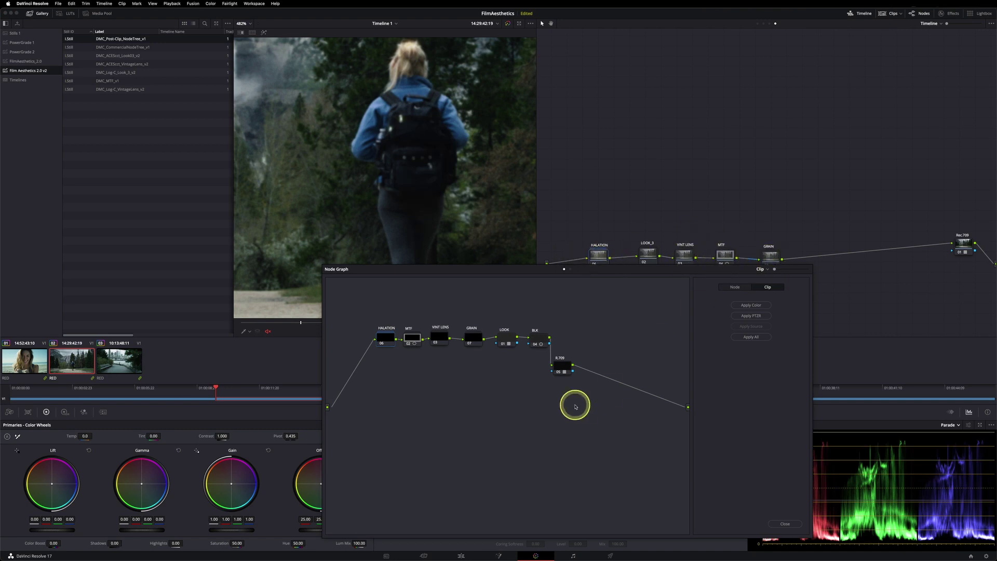
pyautogui.scroll(-2, 655, 225)
# Step: Delete LOOK_3 from its place after HALATION and add DMC_Log-C_Look_3_v2 between GRAIN and Rec.709 instead
pyautogui.moveTo(648, 232); pyautogui.dragTo(646, 208)
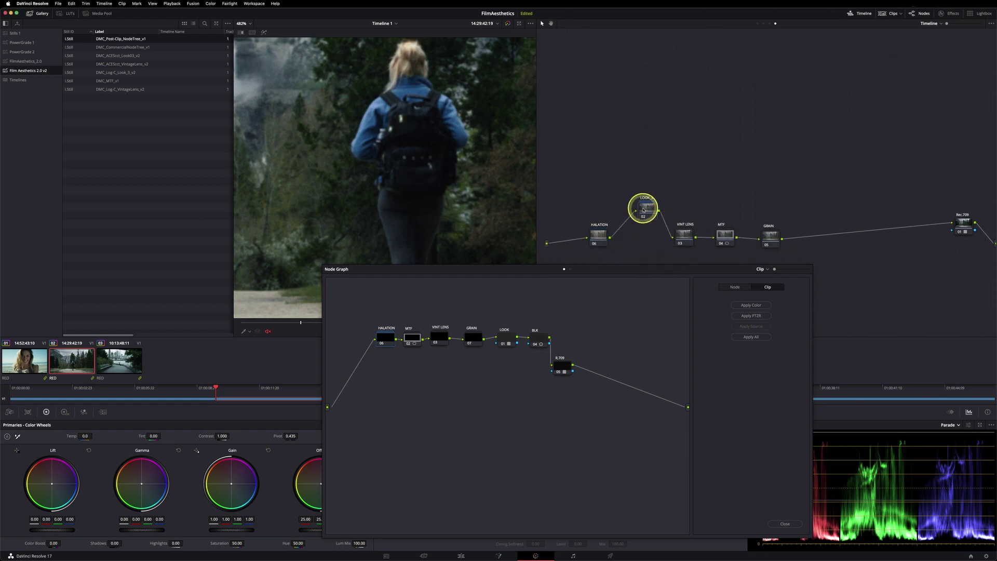
pyautogui.click(785, 523)
pyautogui.click(645, 202)
pyautogui.press('Delete')
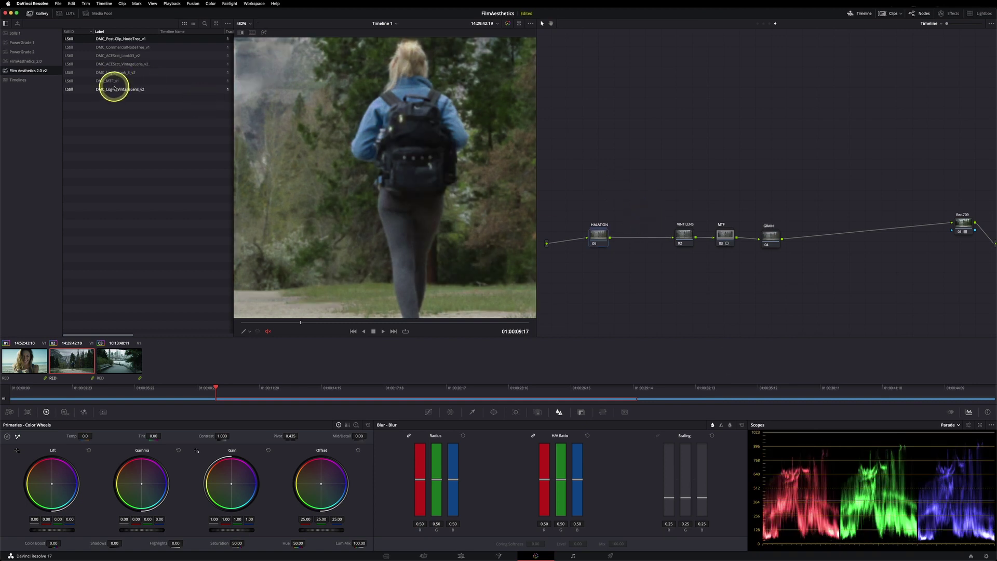
pyautogui.moveTo(120, 73); pyautogui.dragTo(866, 231)
pyautogui.moveTo(646, 206); pyautogui.dragTo(904, 231)
# Step: Compare the hiker's blonde hair in clip 02 in close-up with the HALATION node on and off
pyautogui.scroll(4, 383, 130)
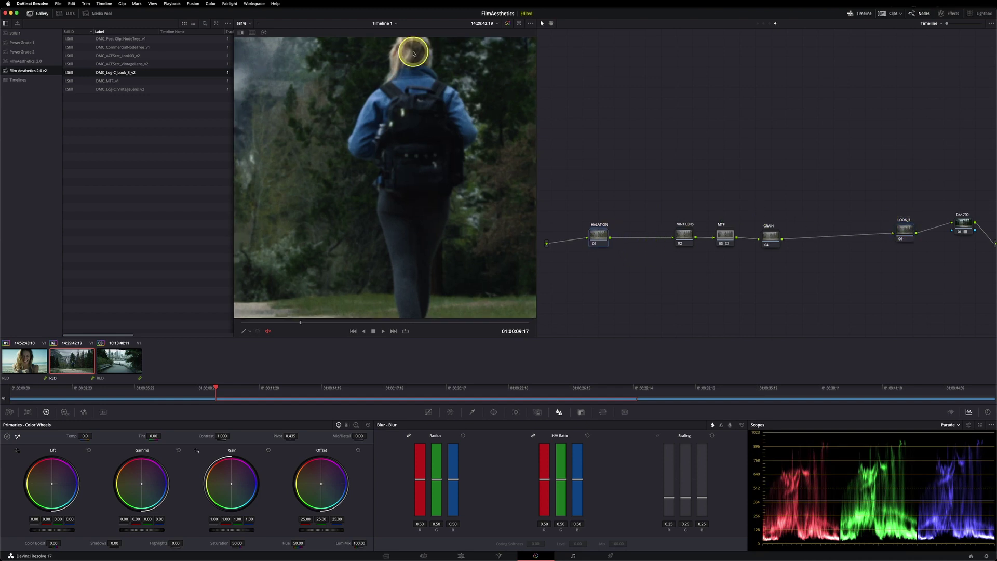
pyautogui.scroll(2, 392, 145)
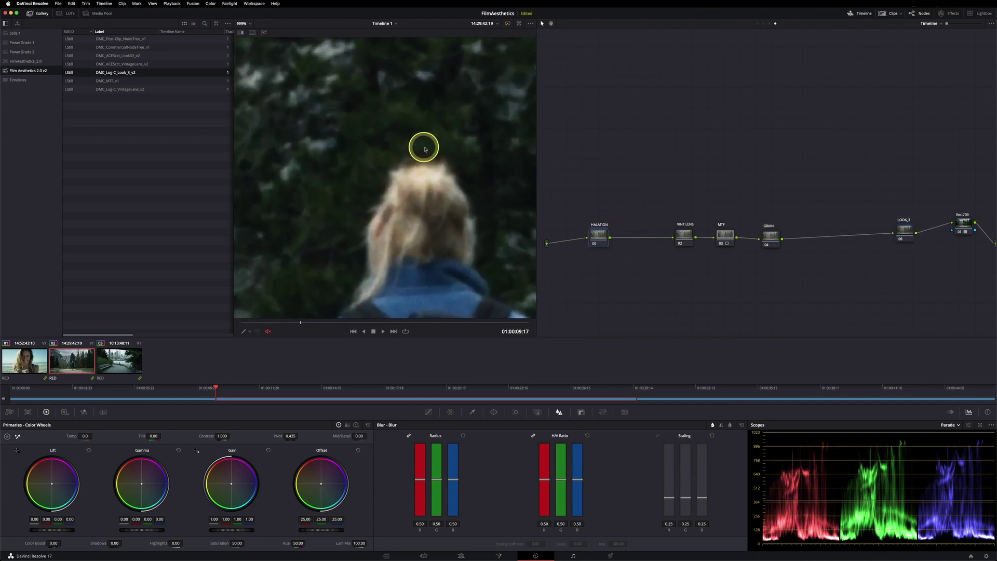
pyautogui.press('super+d')
pyautogui.press('super+d')
pyautogui.press('super+d')
pyautogui.press('super+d')
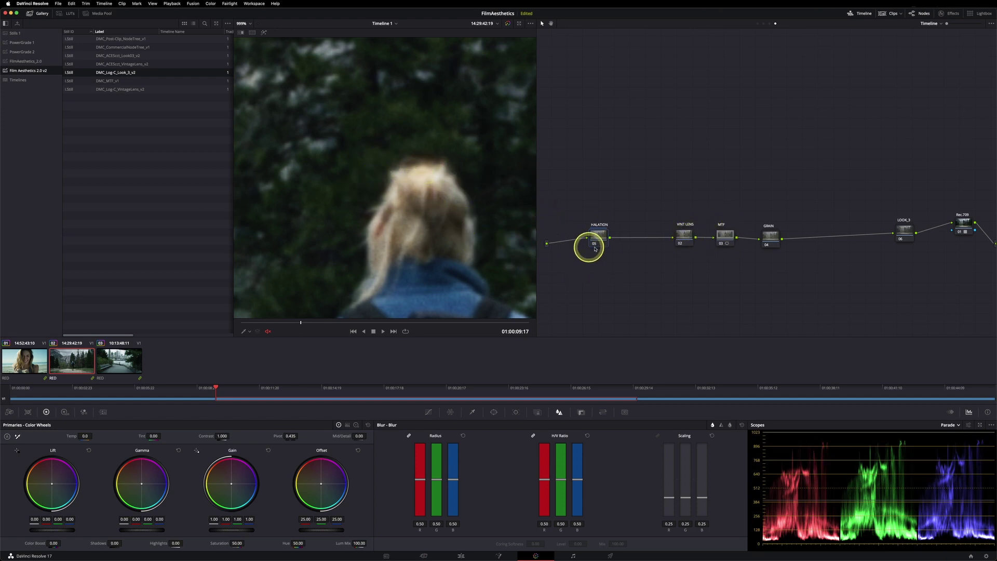
# Step: Compare the hiker and the grassy foreground of clip 02 in close-up with the VINT LENS node on and off
pyautogui.scroll(-3, 464, 271)
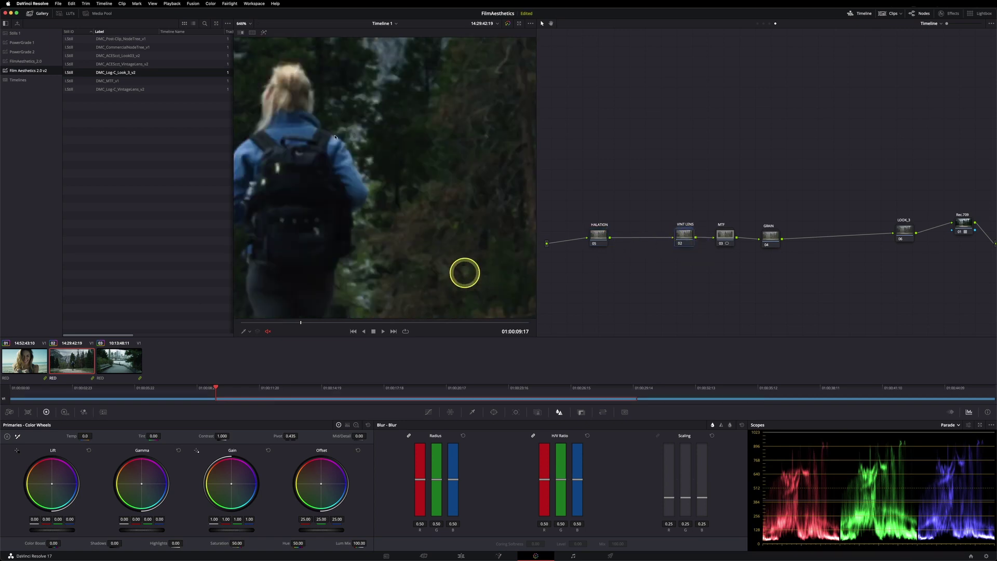
pyautogui.moveTo(465, 272); pyautogui.dragTo(365, 138)
pyautogui.moveTo(466, 234); pyautogui.dragTo(342, 109)
pyautogui.moveTo(444, 193); pyautogui.dragTo(304, 87)
pyautogui.press('super+d')
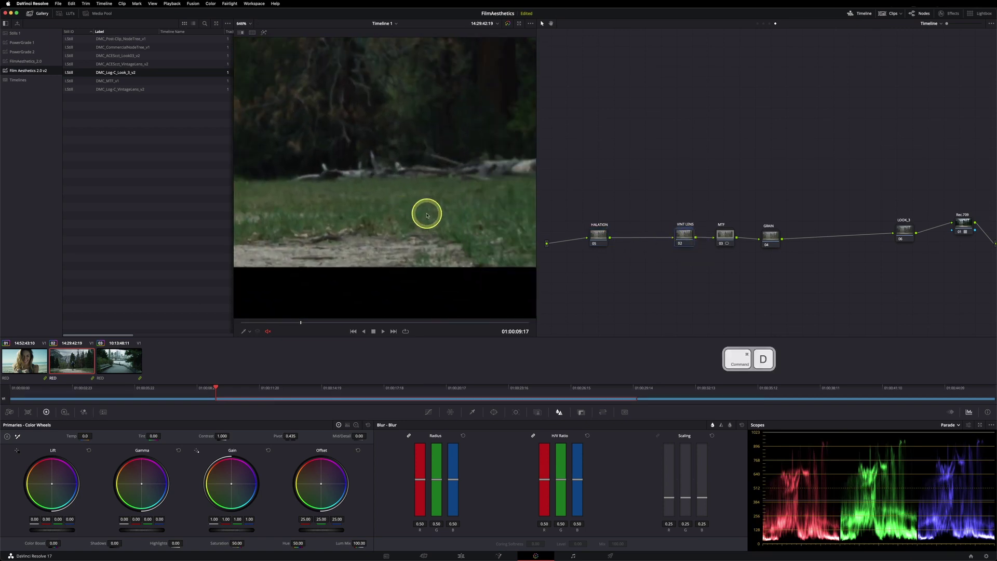
pyautogui.press('super+d')
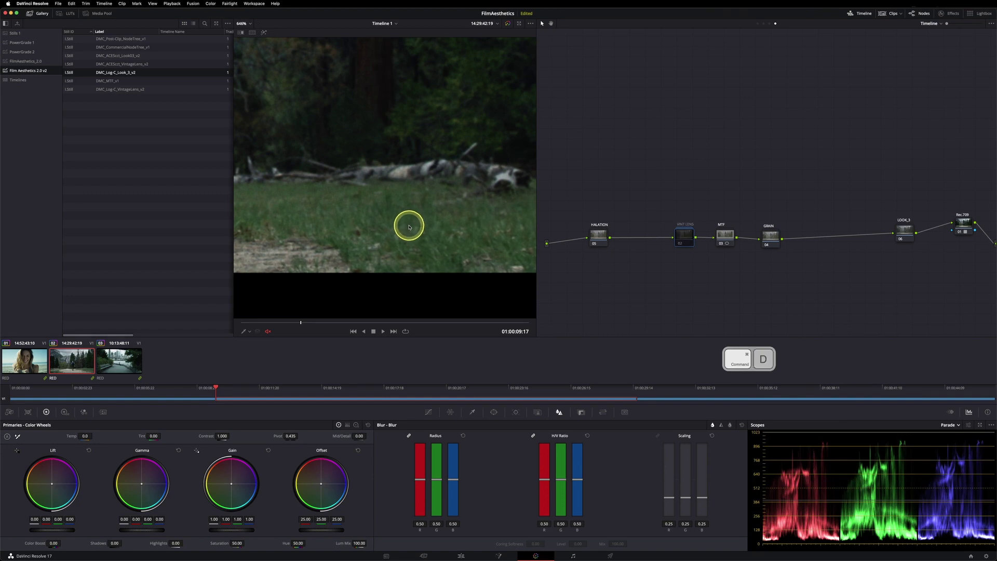
pyautogui.press('super+d')
pyautogui.press('super+d')
pyautogui.press('super+d')
pyautogui.press('super+d')
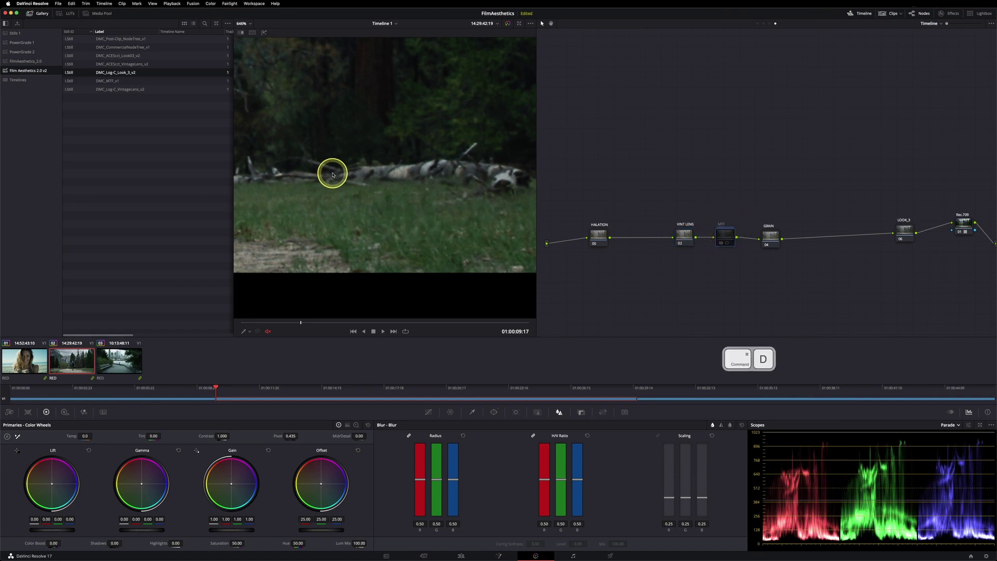
# Step: Compare clip 02's fallen log and hiker with the MTF and GRAIN nodes switched on and off in turn
pyautogui.press('super+d')
pyautogui.press('super+d')
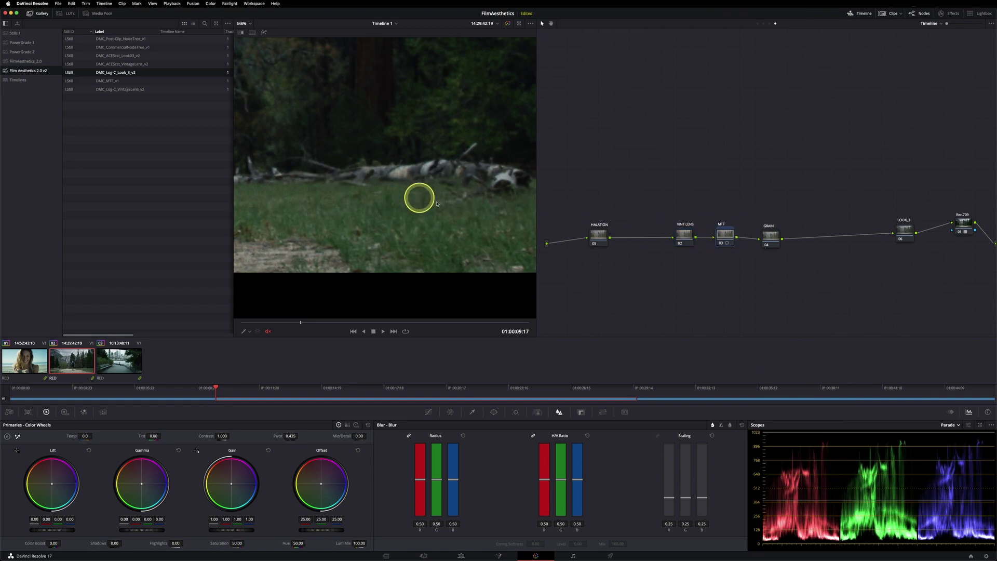
pyautogui.click(770, 237)
pyautogui.moveTo(353, 185); pyautogui.dragTo(263, 168)
pyautogui.press('super+d')
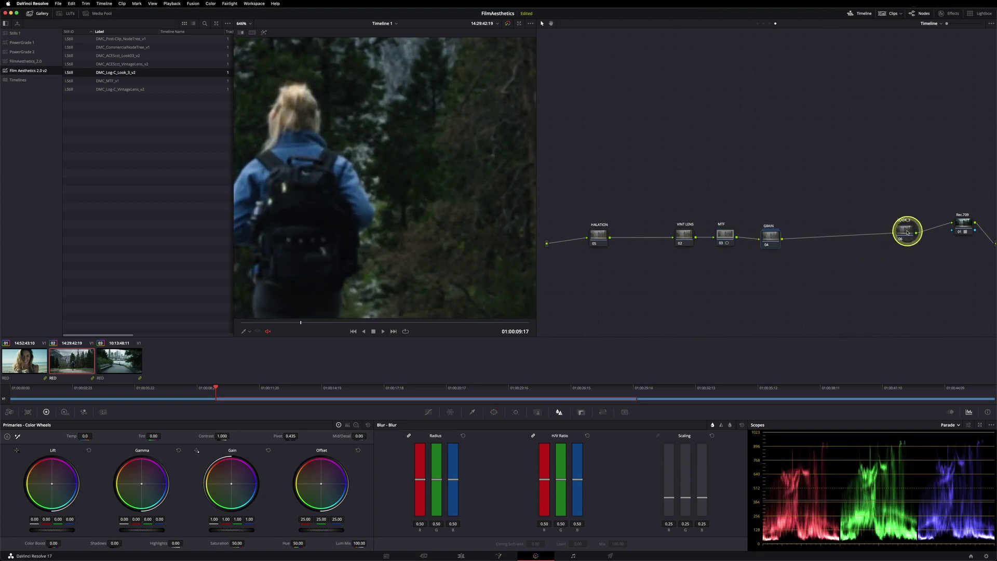
# Step: Move LOOK_3 closer to GRAIN and lower the HALATION node's key output gain to 0.283
pyautogui.moveTo(912, 227); pyautogui.dragTo(878, 230)
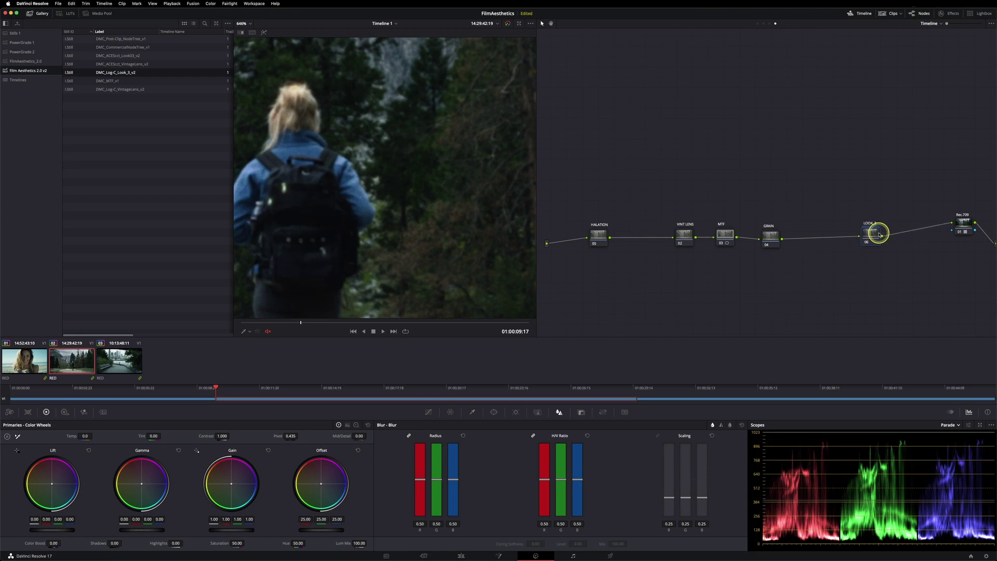
pyautogui.click(598, 234)
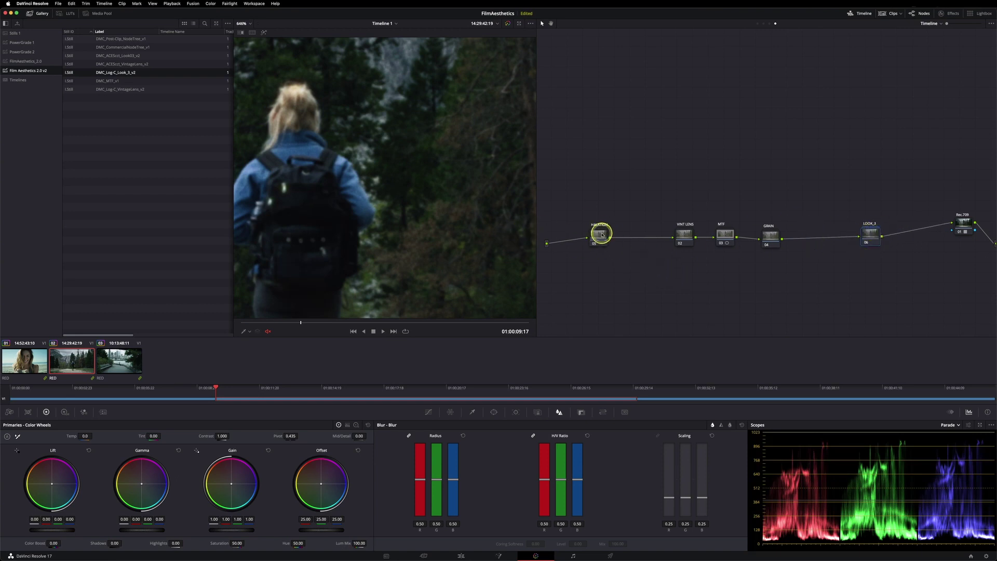
pyautogui.click(582, 411)
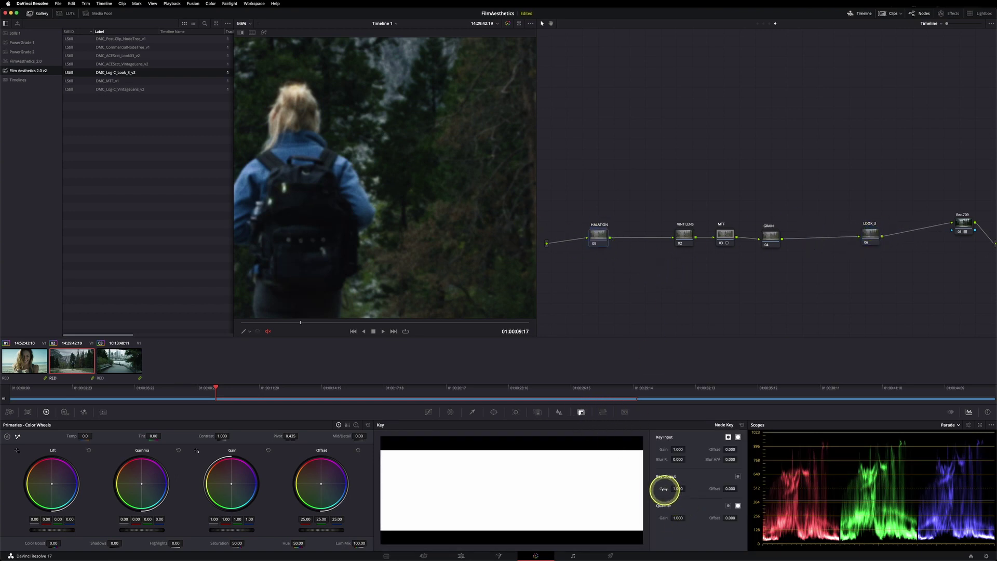
pyautogui.moveTo(664, 488); pyautogui.dragTo(429, 461)
pyautogui.scroll(5, 319, 134)
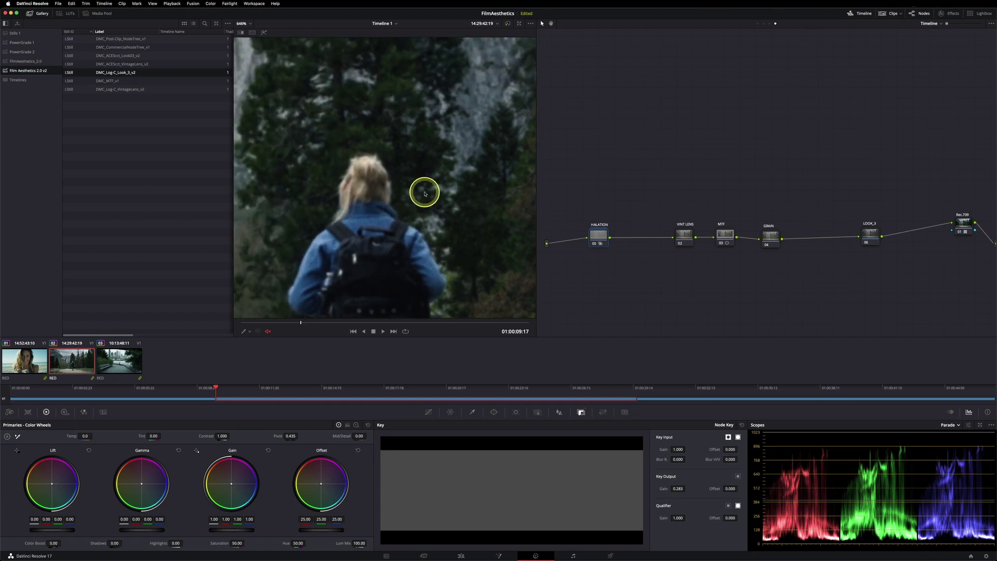
# Step: Lower the key output gain to about 0.76 on VINT LENS and about 0.19 on MTF
pyautogui.click(690, 239)
pyautogui.moveTo(678, 489); pyautogui.dragTo(590, 478)
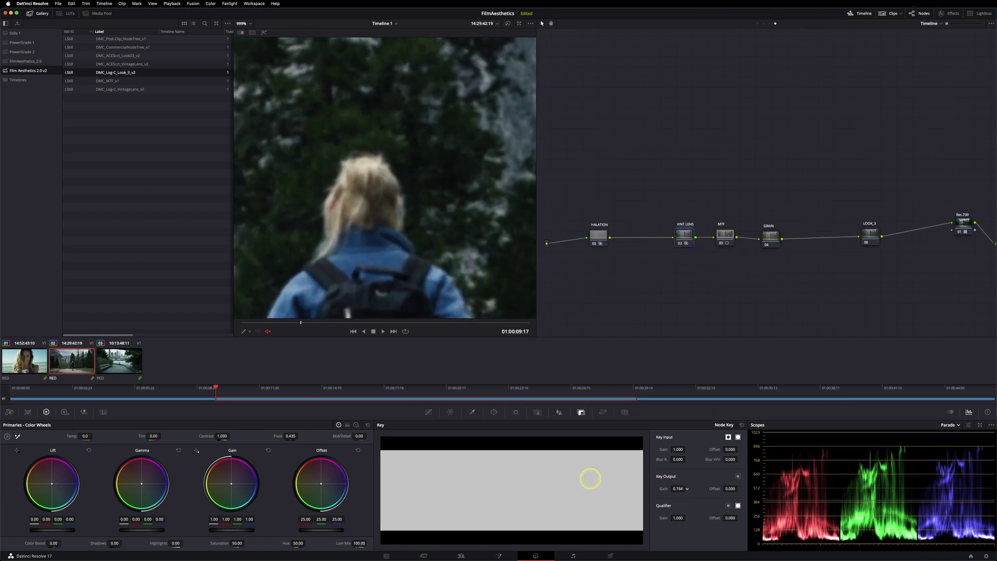
pyautogui.click(726, 239)
pyautogui.moveTo(678, 489); pyautogui.dragTo(394, 455)
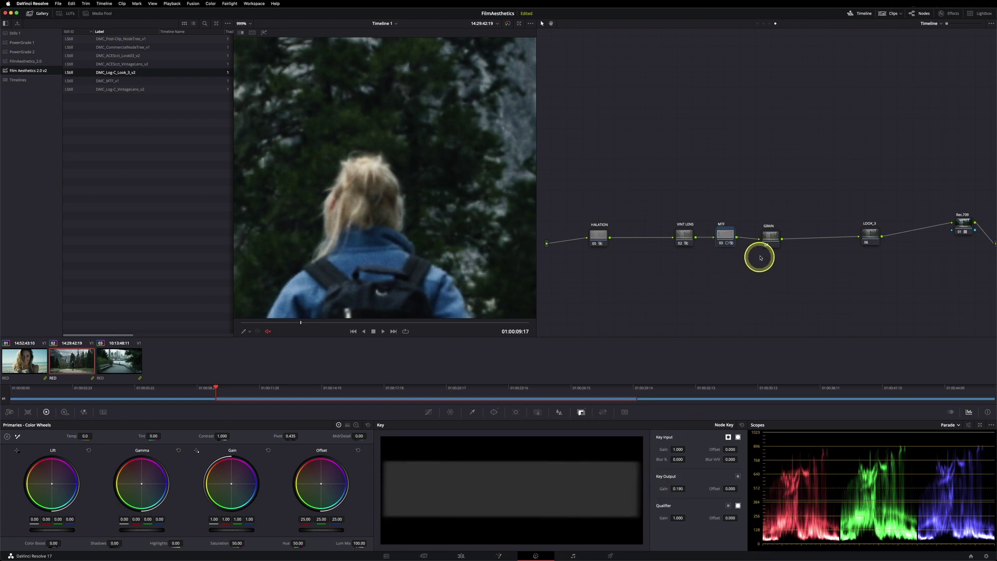
# Step: Lower the key output gain to about 0.61 on GRAIN and about 0.85 on LOOK_3
pyautogui.click(770, 237)
pyautogui.moveTo(661, 489); pyautogui.dragTo(545, 476)
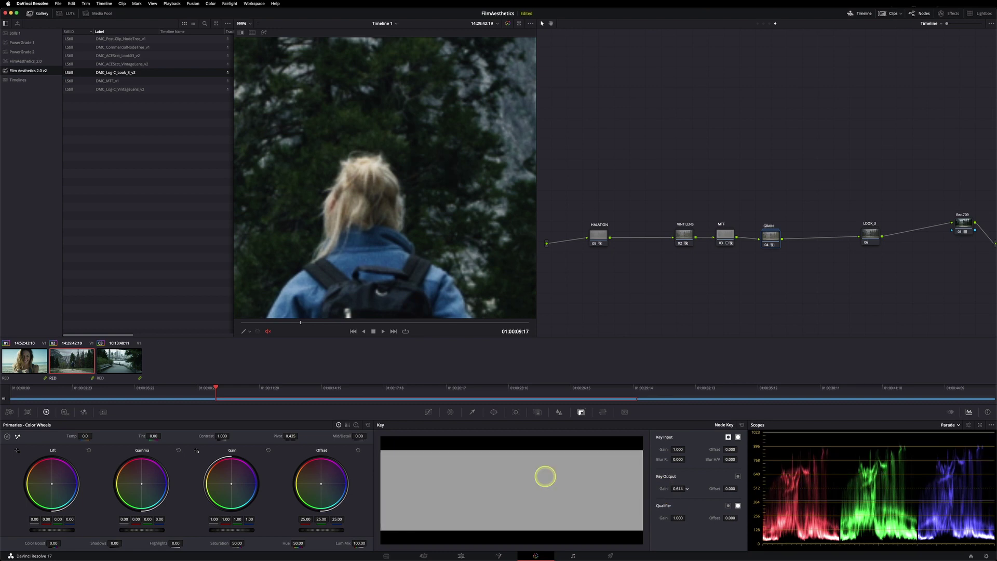
pyautogui.click(871, 235)
pyautogui.moveTo(667, 488)
pyautogui.mouseDown()
pyautogui.moveTo(568, 470)
pyautogui.moveTo(667, 488)
pyautogui.mouseUp()
pyautogui.scroll(-5, 421, 212)
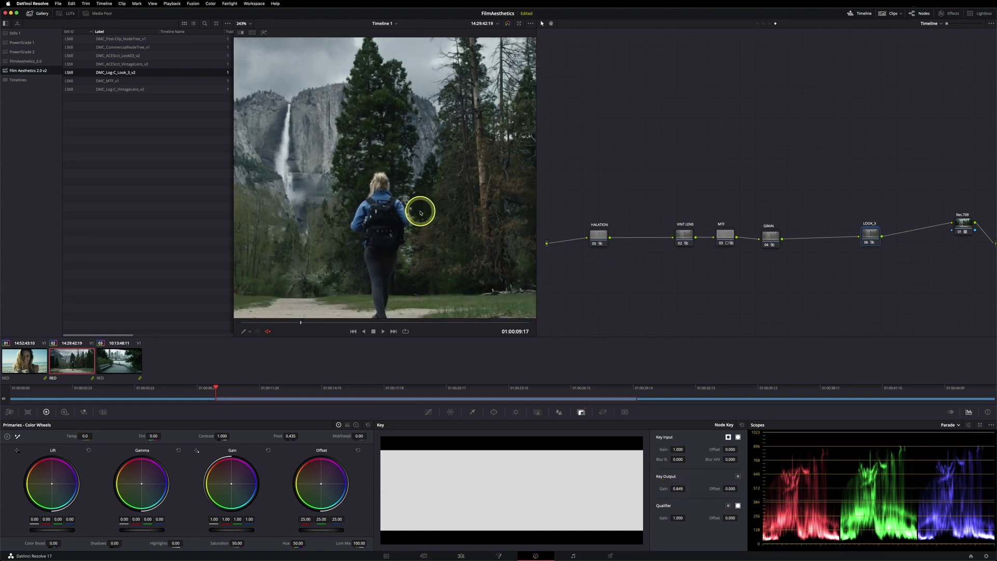
# Step: Switch to clip 03 of the runner and lower the LOOK_3 node's key output gain to 0.540
pyautogui.click(123, 373)
pyautogui.moveTo(665, 487); pyautogui.dragTo(560, 466)
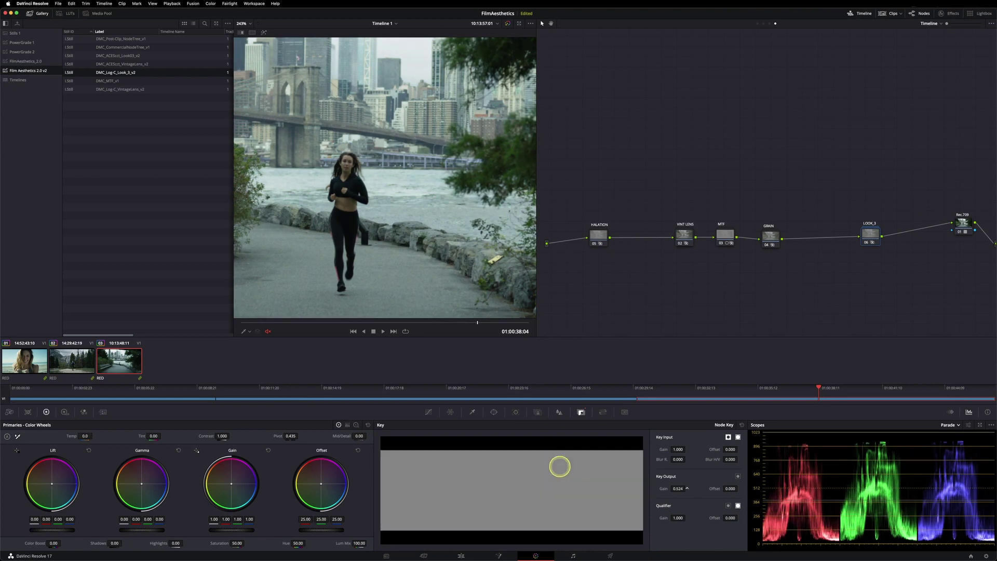
pyautogui.scroll(-3, 375, 211)
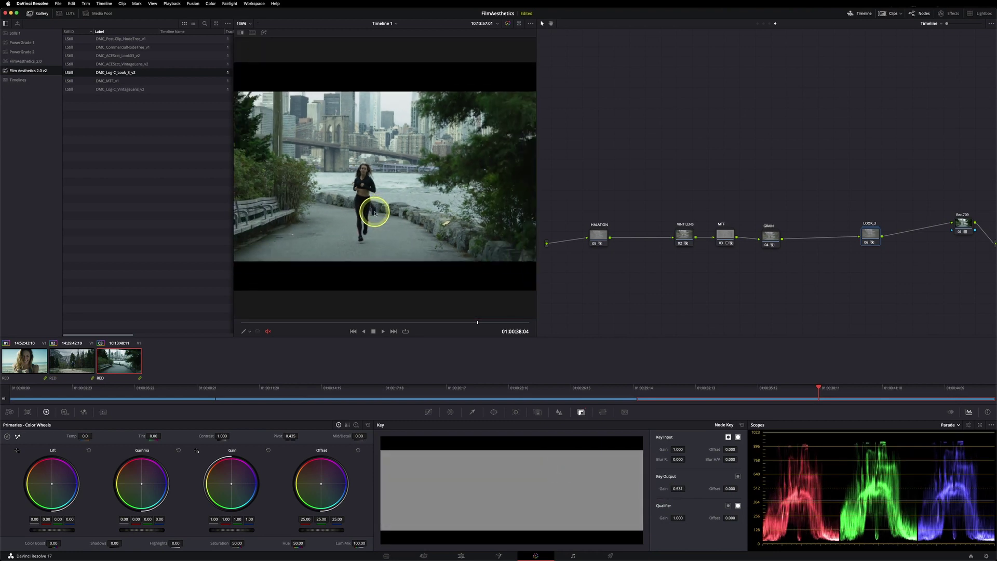
pyautogui.scroll(4, 466, 232)
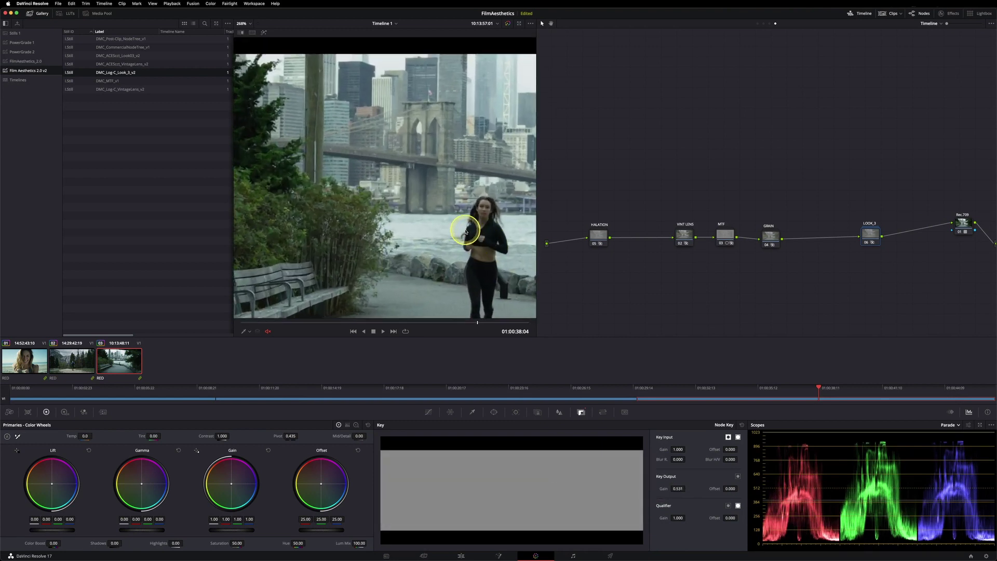
pyautogui.scroll(-2, 457, 197)
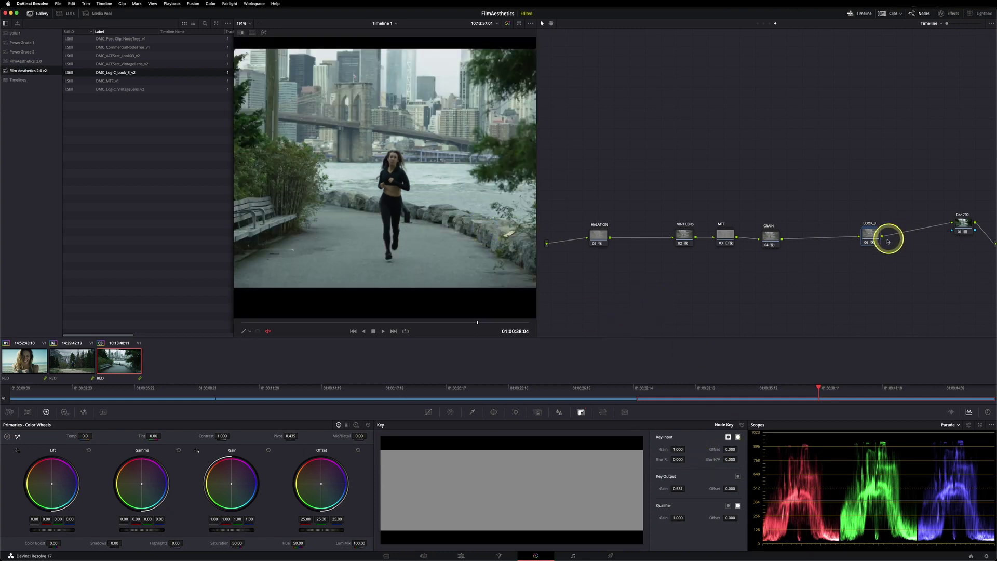
pyautogui.doubleClick(664, 488)
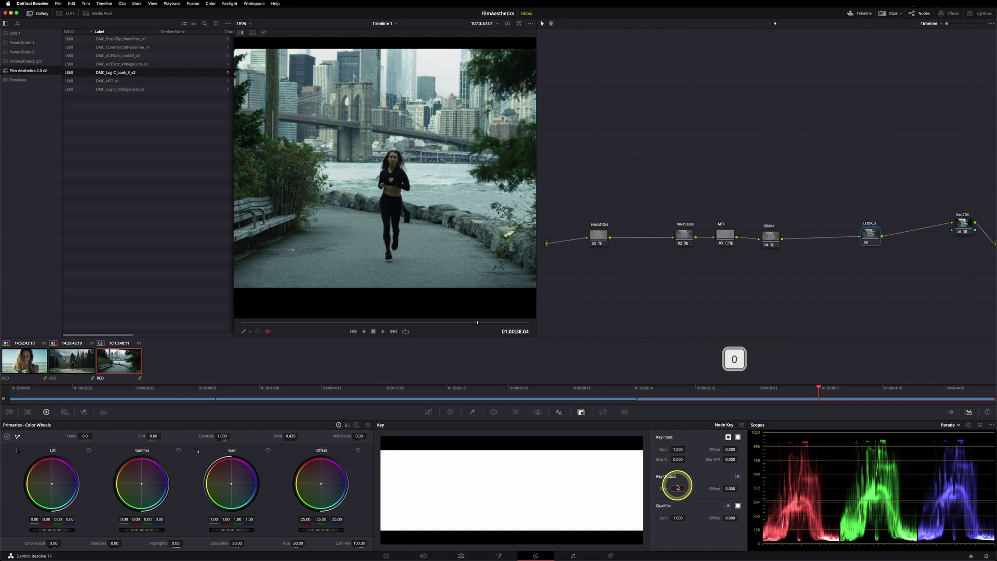
pyautogui.press('Return')
# Step: Move LOOK_3 above the node line and add a parallel node beneath it
pyautogui.moveTo(875, 232); pyautogui.dragTo(843, 216)
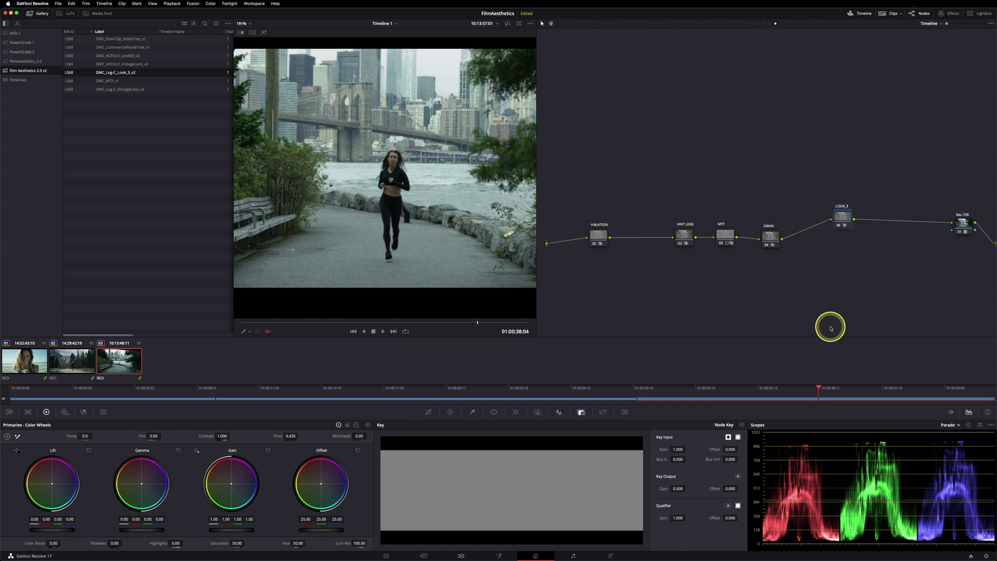
pyautogui.hotkey('alt', 'p')
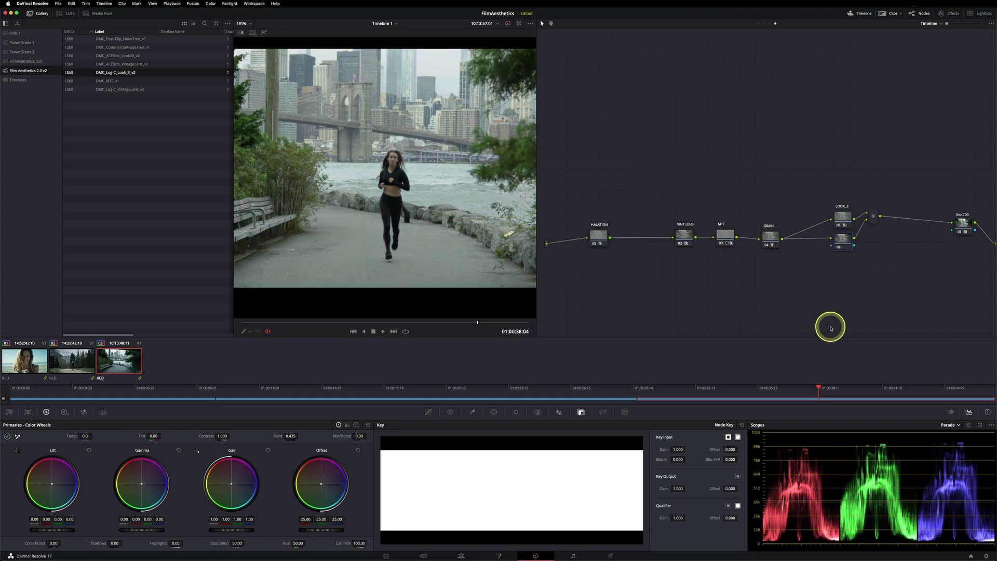
pyautogui.click(845, 215)
pyautogui.click(843, 239)
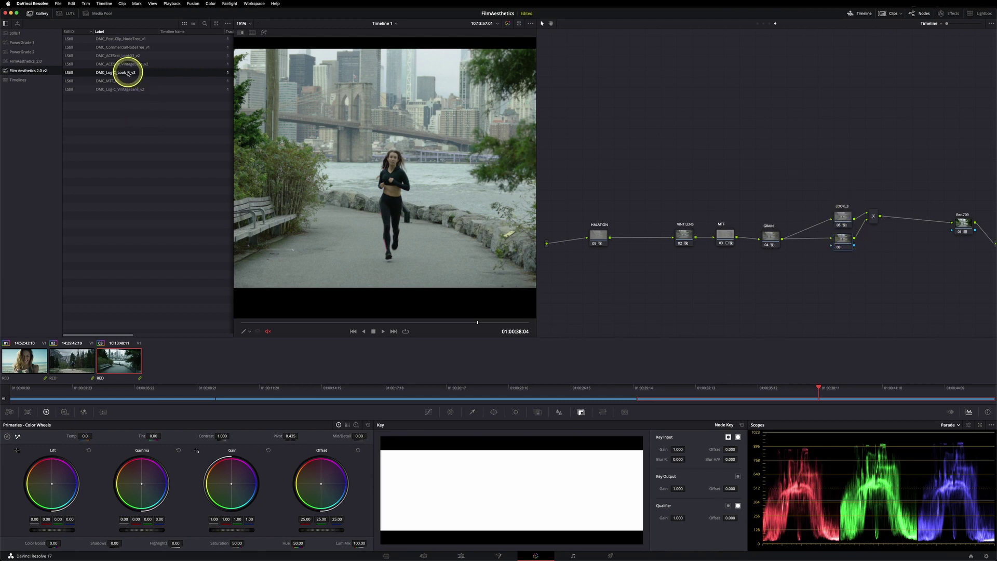
# Step: Apply the DMC_Log-C_PrintLook01_v1.0 LUT to the new parallel node and lower its key output gain to 0.300
pyautogui.click(70, 13)
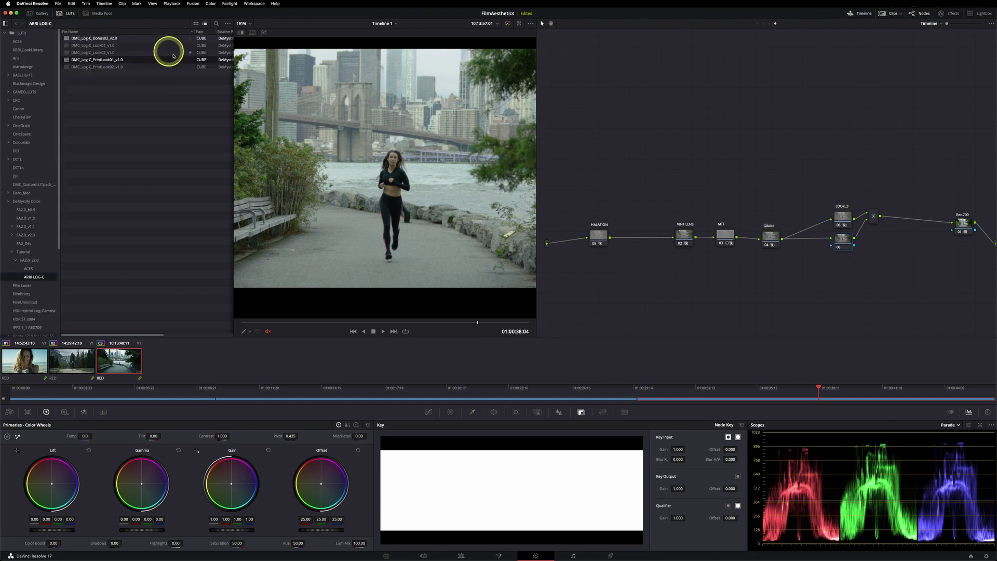
pyautogui.doubleClick(98, 61)
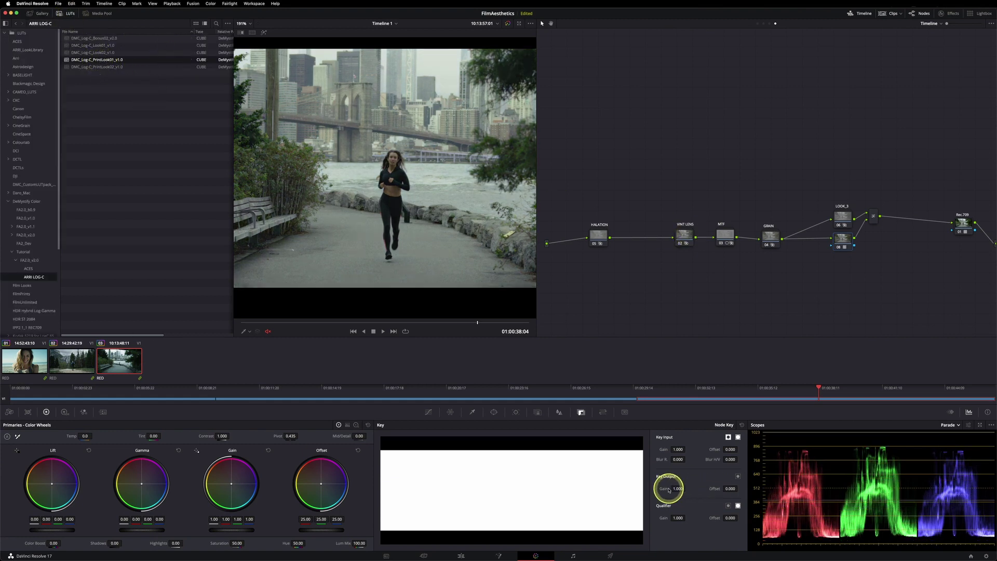
pyautogui.moveTo(643, 484); pyautogui.dragTo(435, 456)
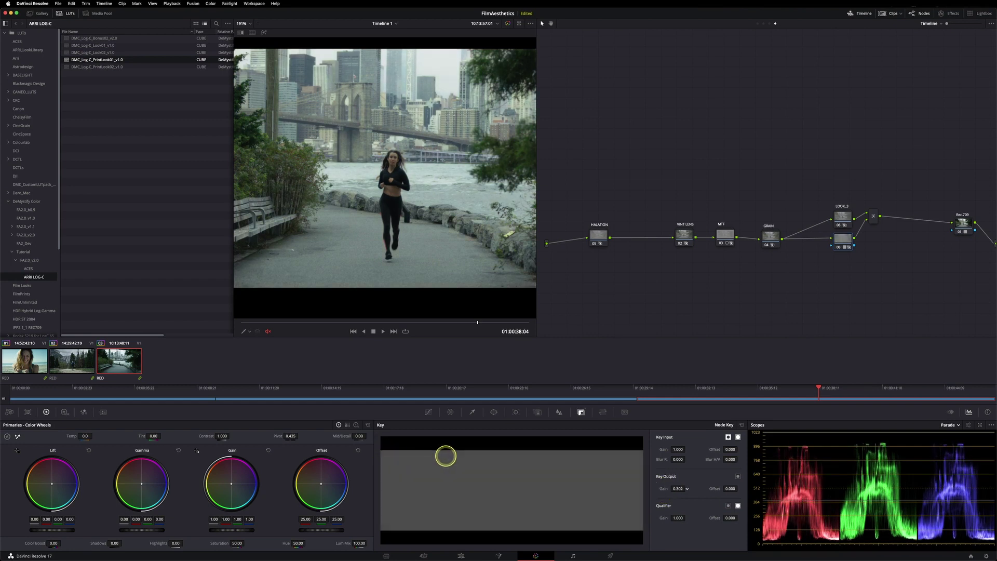
# Step: Compare the runner in clip 03, full frame and closer in, with the PrintLook01 parallel node on and off
pyautogui.press('super+d')
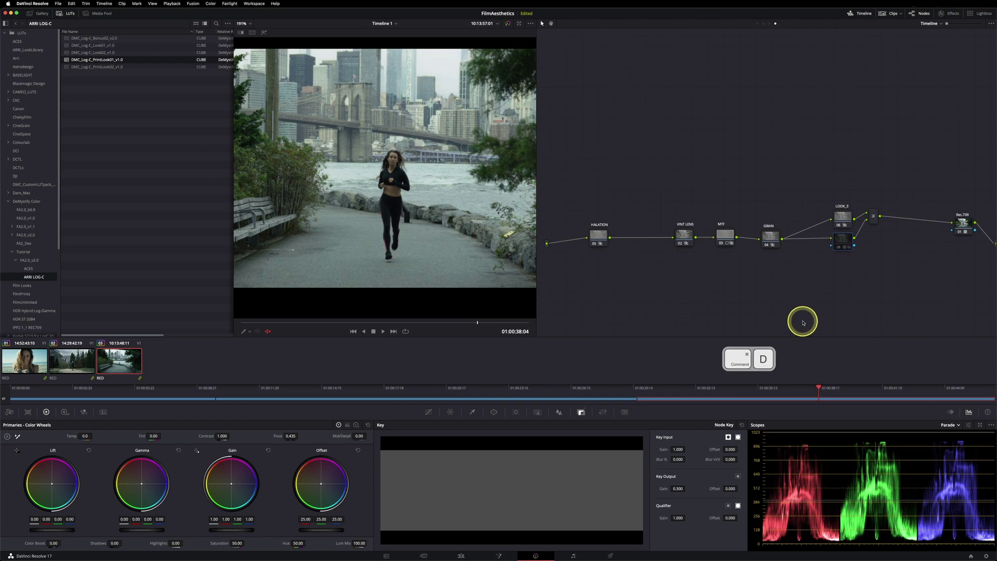
pyautogui.press('super+d')
pyautogui.scroll(2, 431, 213)
pyautogui.moveTo(431, 218); pyautogui.dragTo(319, 255)
pyautogui.press('super+d')
pyautogui.press('super+d')
# Step: Compare the runner shot in clip 03 with the LOOK_3 node on and off
pyautogui.press('super+d')
pyautogui.press('super+d')
pyautogui.click(838, 220)
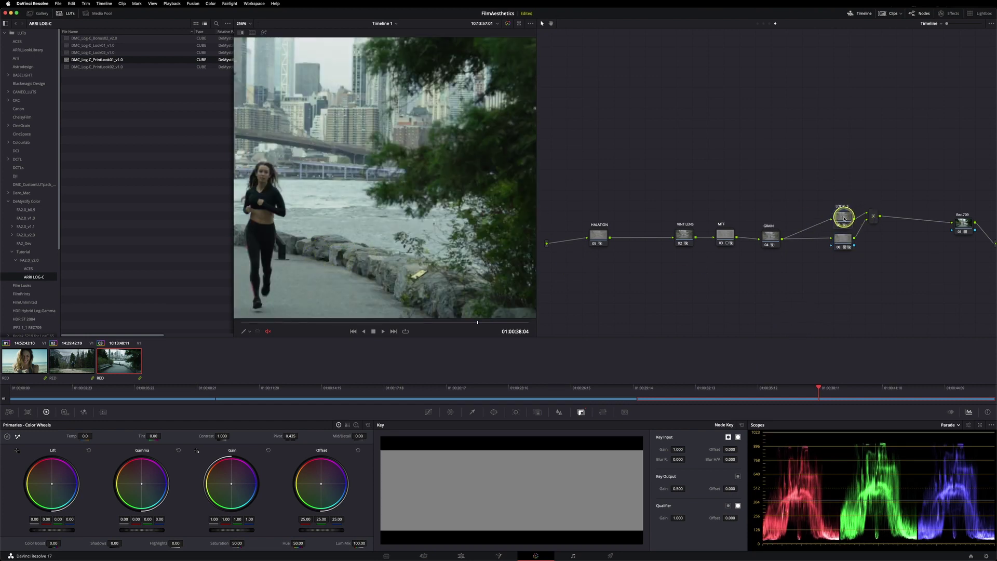
pyautogui.press('super+d')
pyautogui.press('super+d')
pyautogui.press('super+d')
pyautogui.press('super+d')
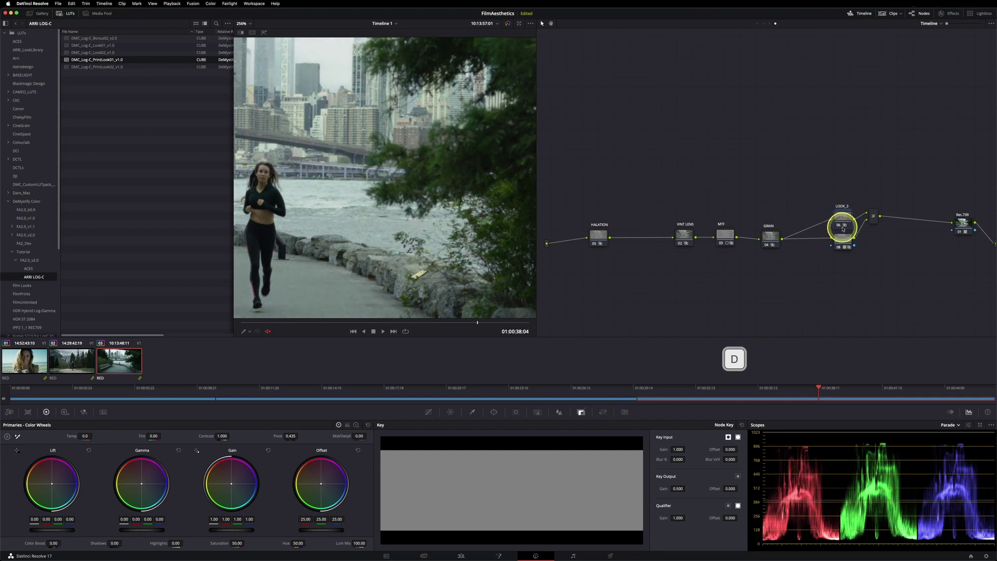
# Step: Raise the PrintLook01 node's key output gain to about 0.49 and check the image with the node on and off
pyautogui.click(844, 240)
pyautogui.moveTo(679, 488); pyautogui.dragTo(689, 488)
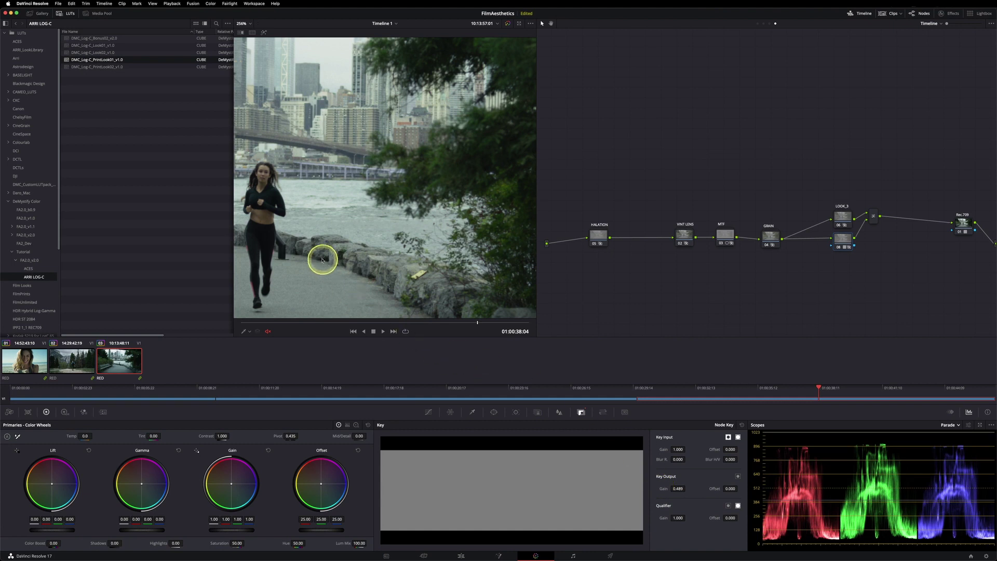
pyautogui.press('super+d')
pyautogui.press('super+d')
# Step: Examine clip 03 in full frame and close on the bridge and runner, with the PrintLook01 node on and off
pyautogui.press('super+d')
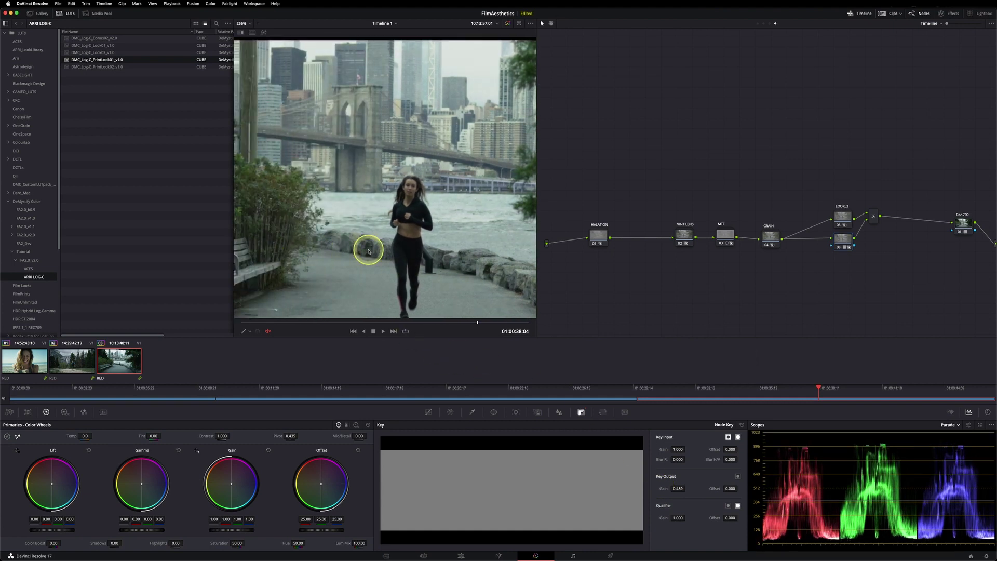
pyautogui.scroll(-5, 368, 252)
pyautogui.press('super+d')
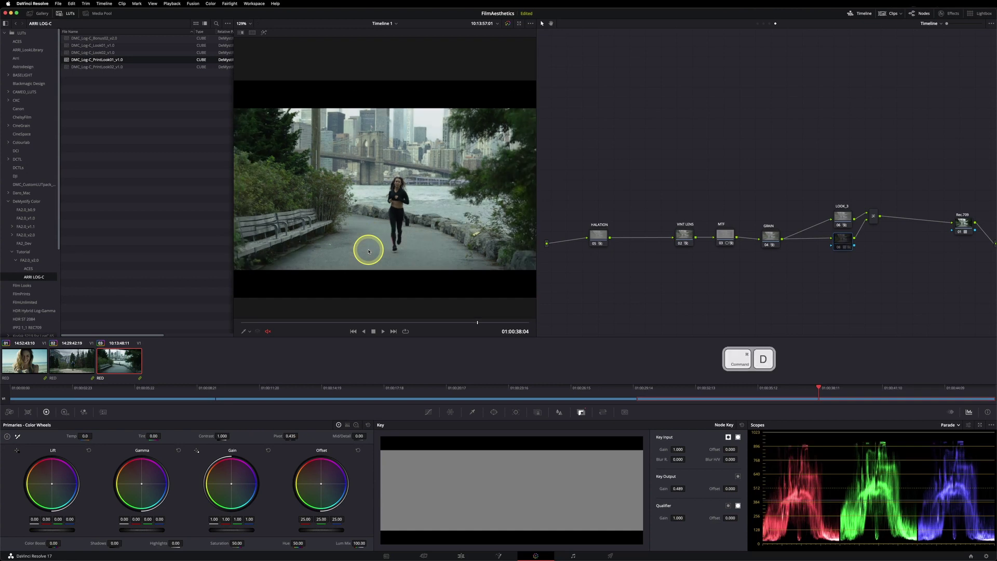
pyautogui.scroll(4, 367, 247)
pyautogui.press('super+d')
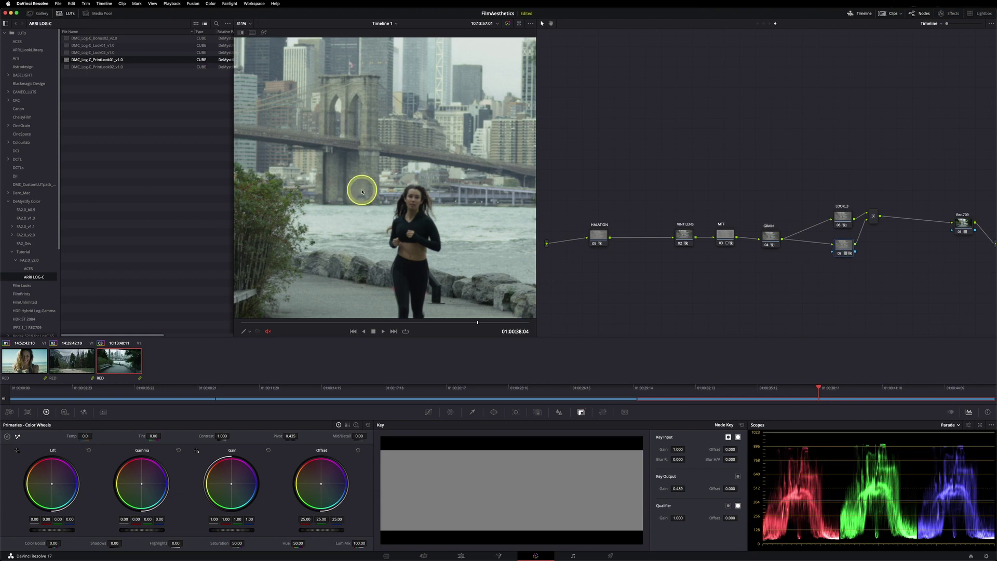
pyautogui.press('super+d')
pyautogui.press('super+d')
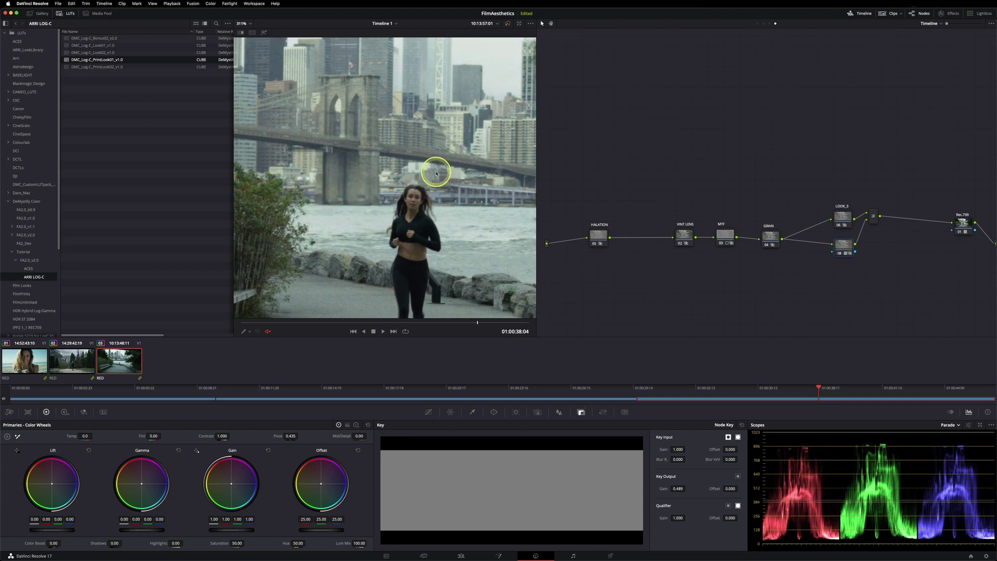
pyautogui.press('super+d')
pyautogui.press('super+d')
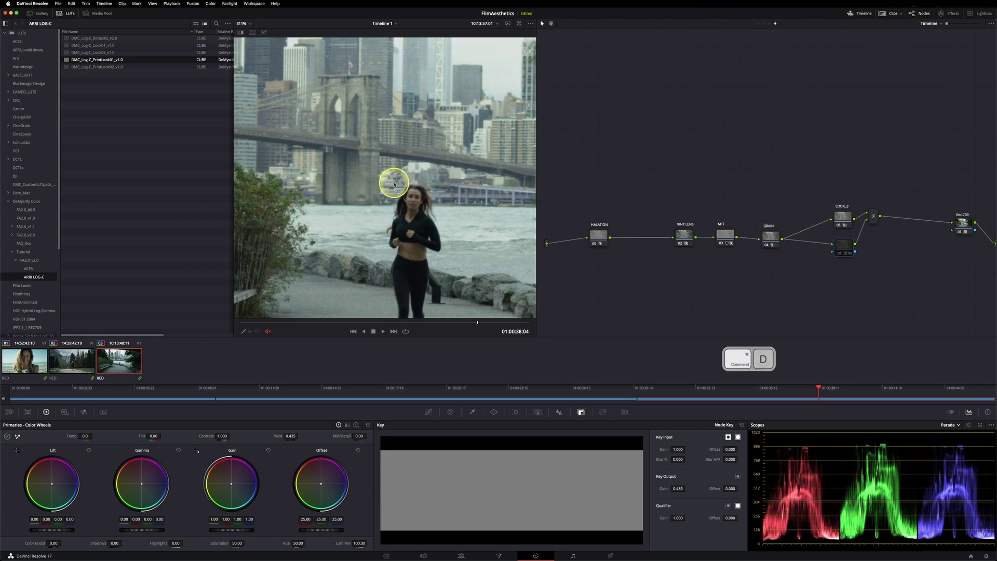
pyautogui.press('super+d')
pyautogui.press('super+d')
pyautogui.scroll(-3, 454, 252)
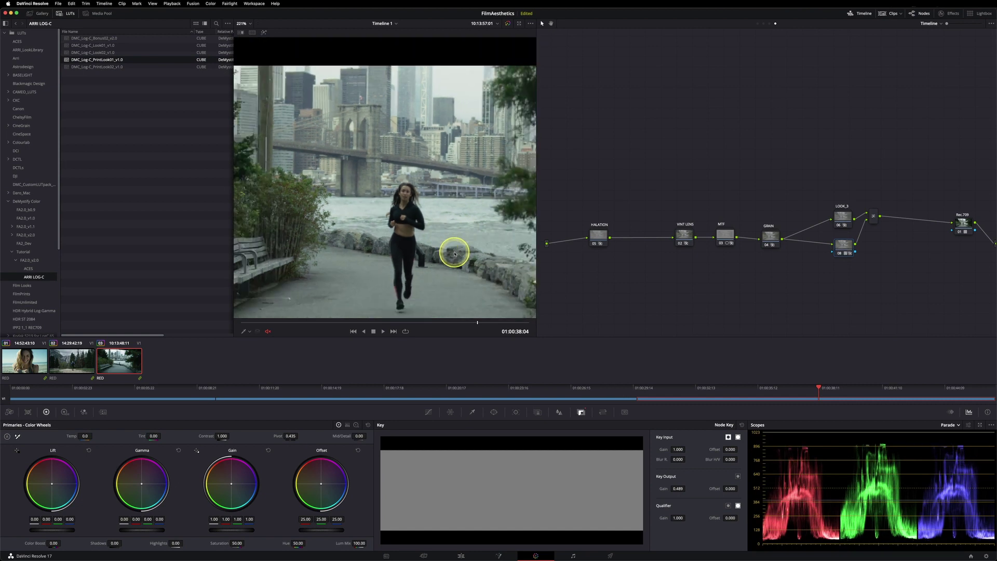
# Step: Compare the bridge and runner in clip 03 closer in, with the PrintLook01 node on and off
pyautogui.scroll(3, 454, 252)
pyautogui.press('super+d')
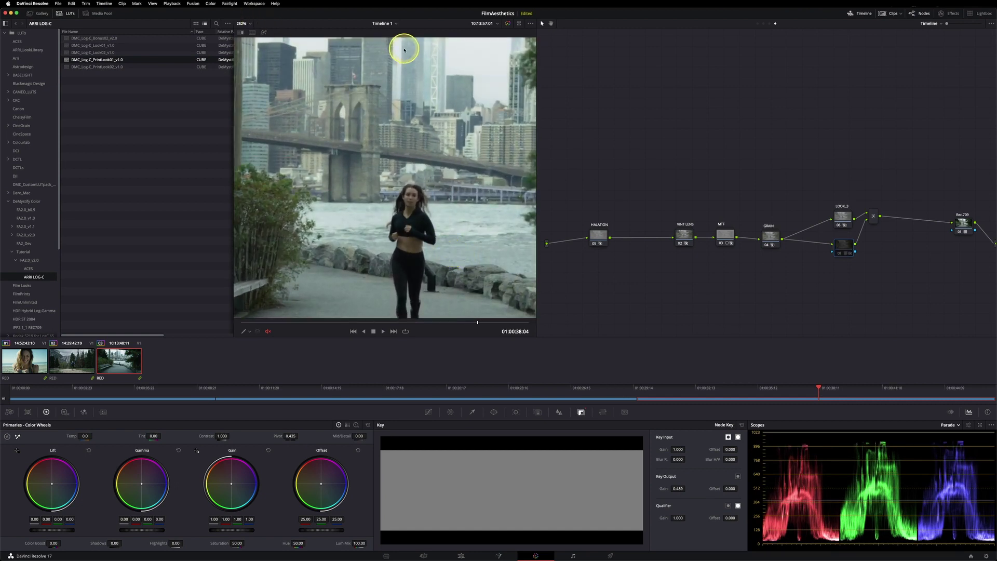
pyautogui.scroll(2, 430, 176)
pyautogui.press('super+d')
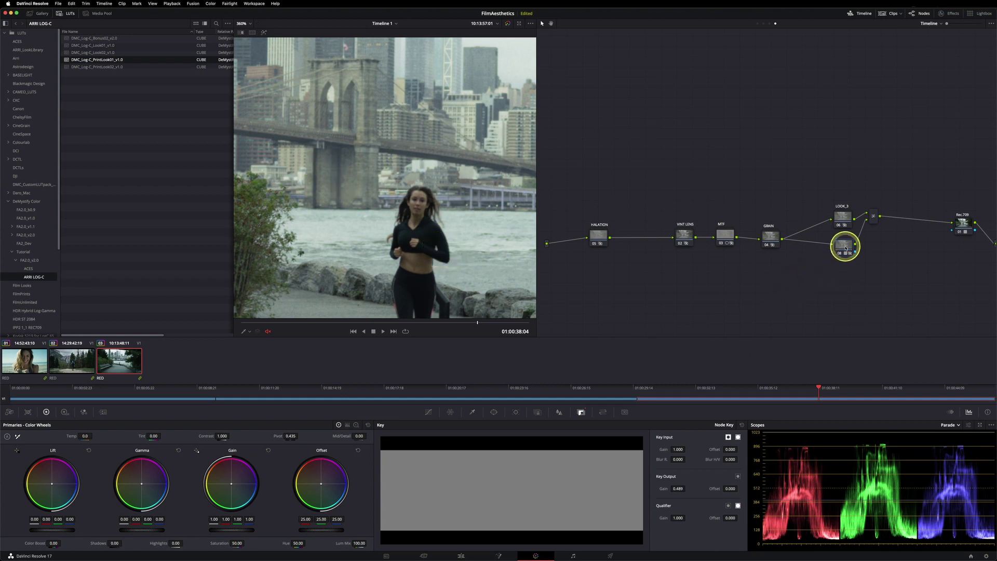
# Step: Set the key output gain of both the LOOK_3 and PrintLook01 nodes to 0.33
pyautogui.click(841, 213)
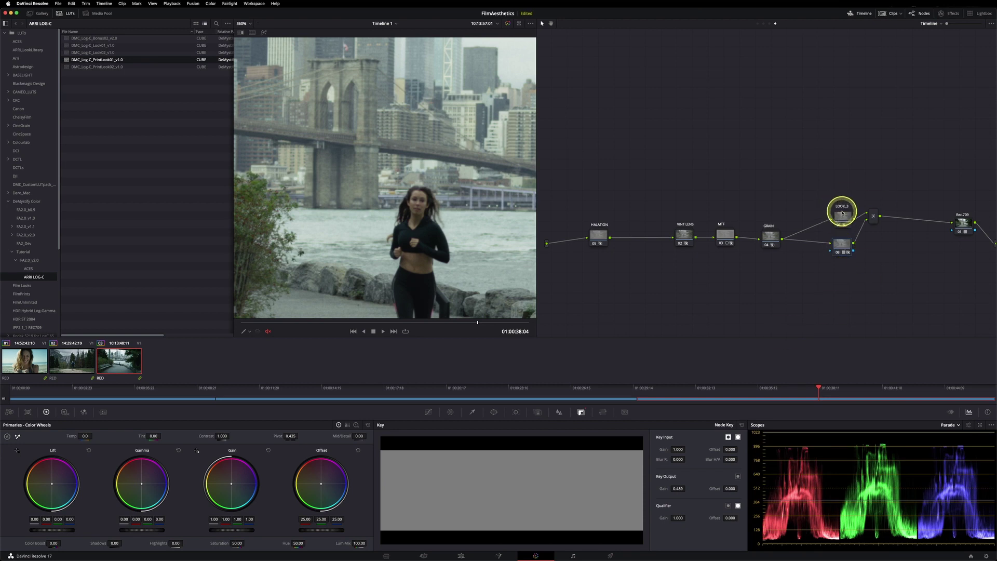
pyautogui.write('0.33')
pyautogui.press('Return')
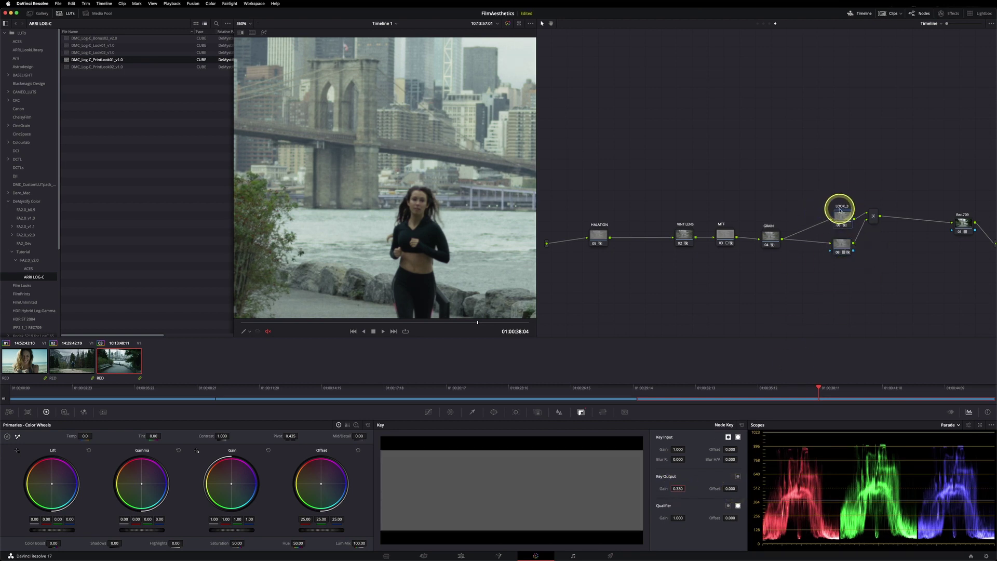
pyautogui.click(842, 247)
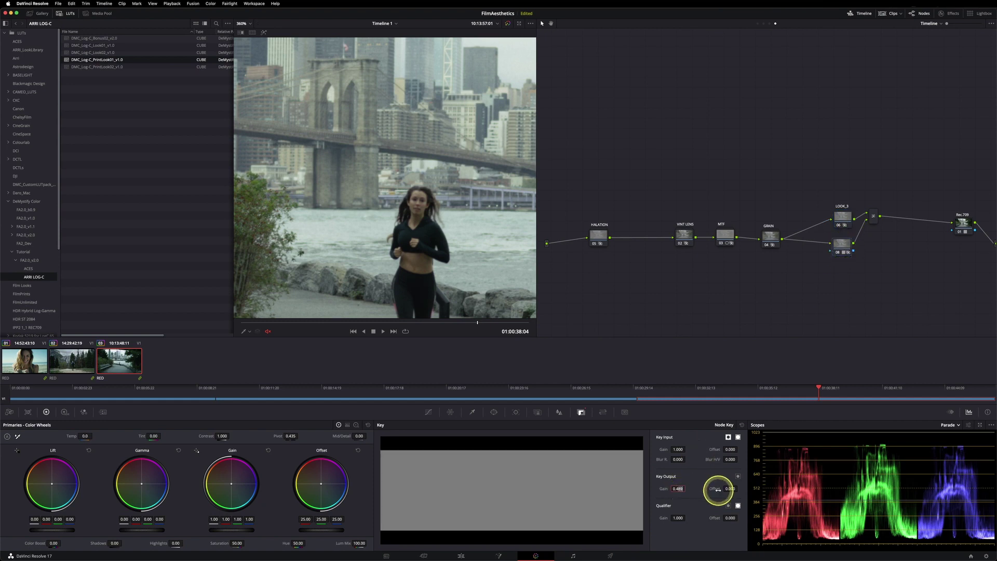
pyautogui.write('0.33')
pyautogui.press('Return')
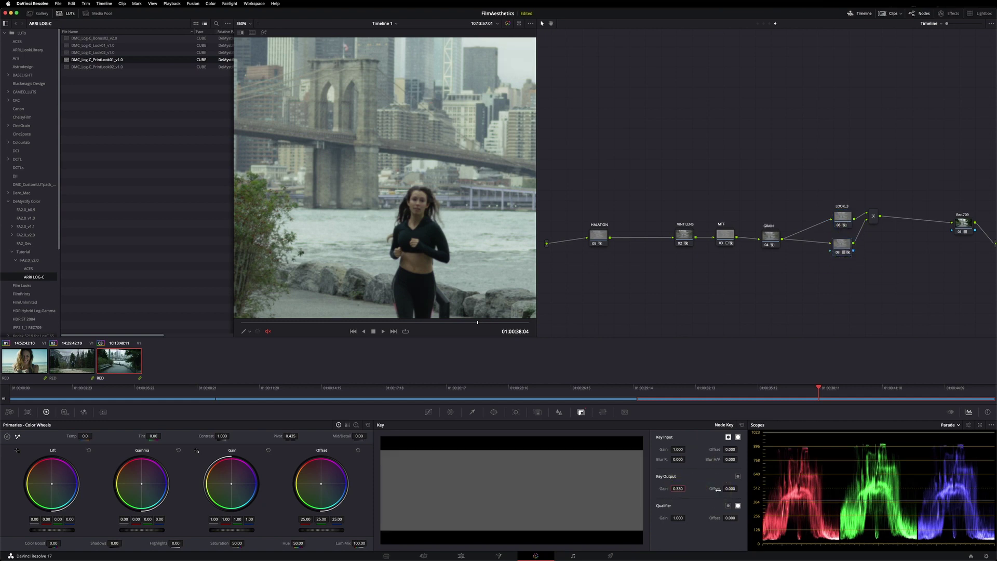
# Step: Add a third parallel node with key output gain 0.33, below the other two, and apply the DMC_Log-C_PrintLook02_v1.0 LUT to it
pyautogui.hotkey('alt', 'p')
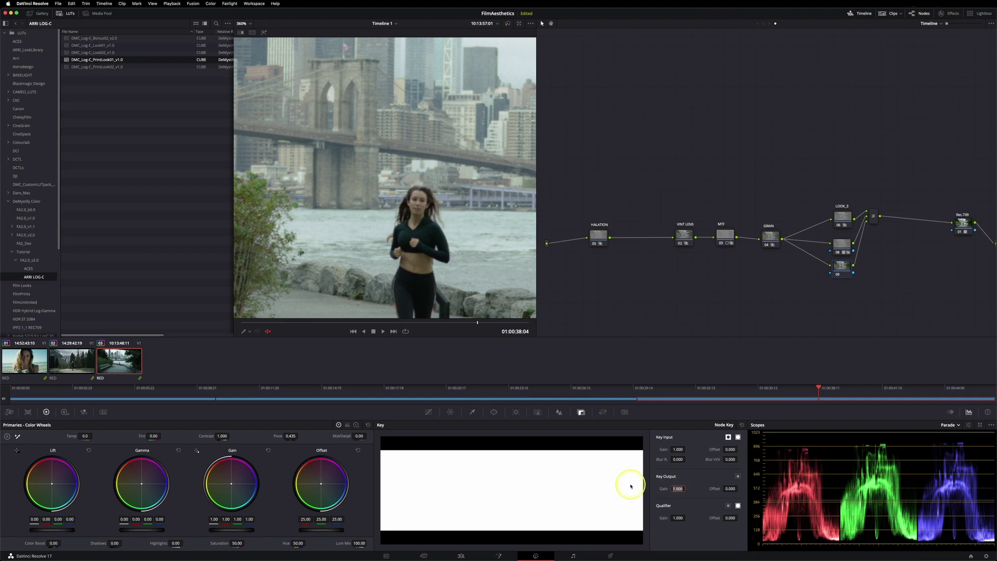
pyautogui.press('Return')
pyautogui.moveTo(843, 266); pyautogui.dragTo(846, 270)
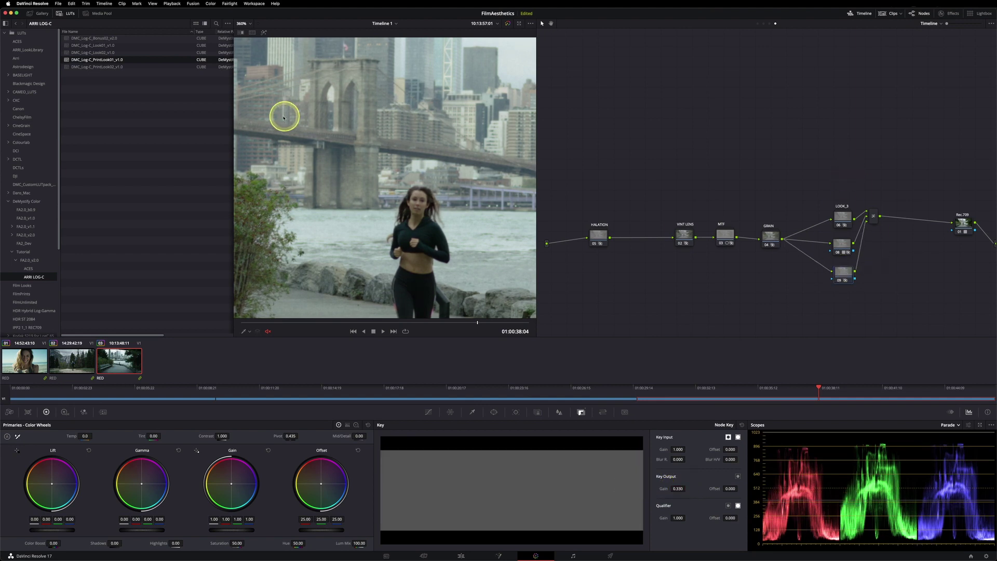
pyautogui.doubleClick(101, 46)
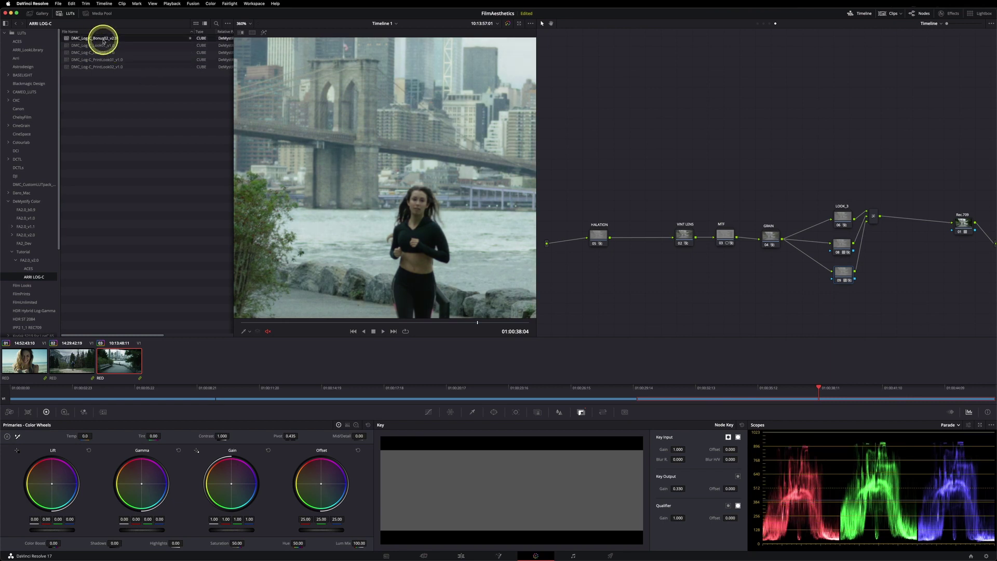
pyautogui.doubleClick(102, 67)
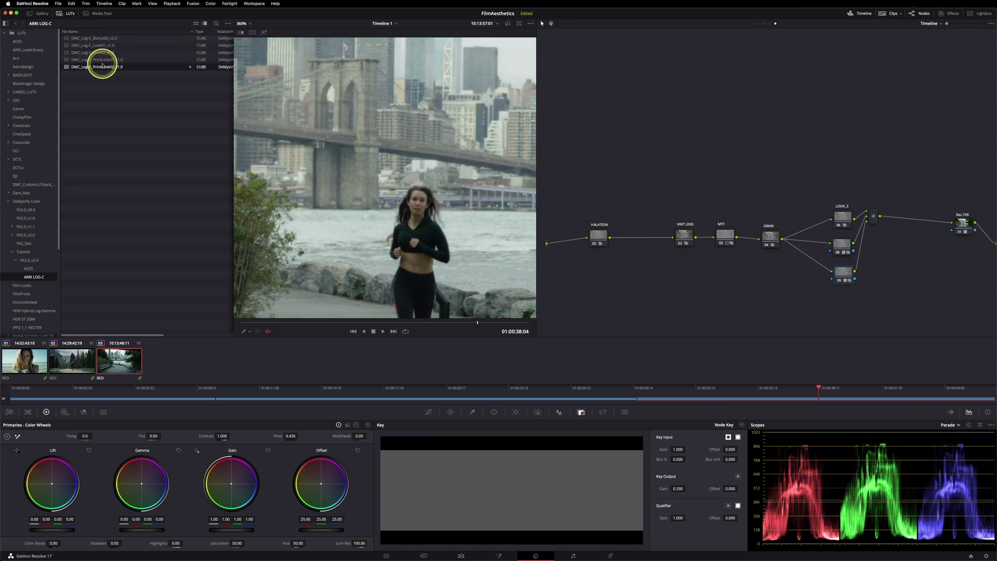
# Step: Compare the three-look blend on and off in clip 03 and on the woman's face in clip 01
pyautogui.moveTo(909, 176); pyautogui.dragTo(831, 290)
pyautogui.press('super+d')
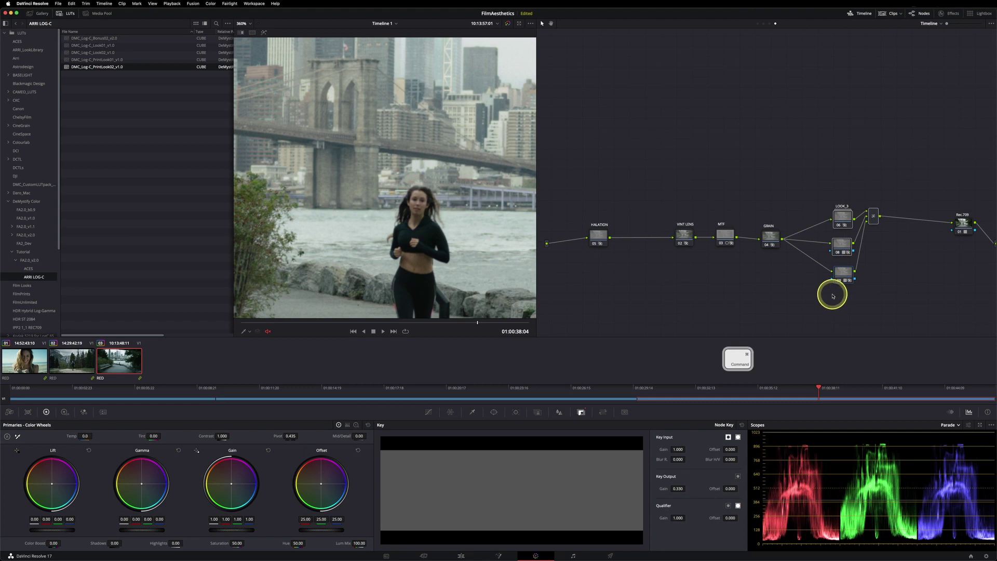
pyautogui.click(48, 358)
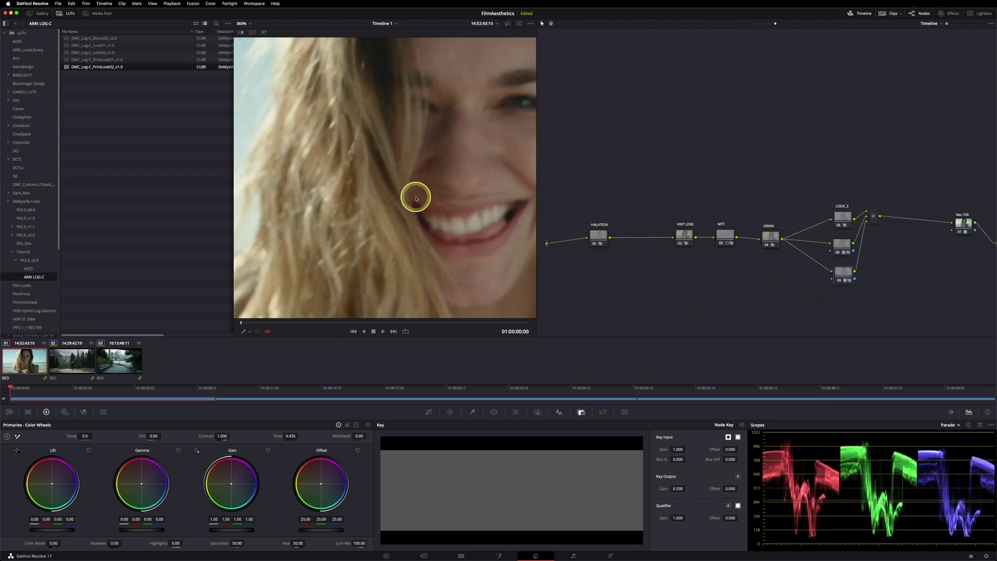
pyautogui.scroll(-3, 435, 235)
pyautogui.moveTo(918, 185); pyautogui.dragTo(832, 287)
pyautogui.scroll(-5, 345, 161)
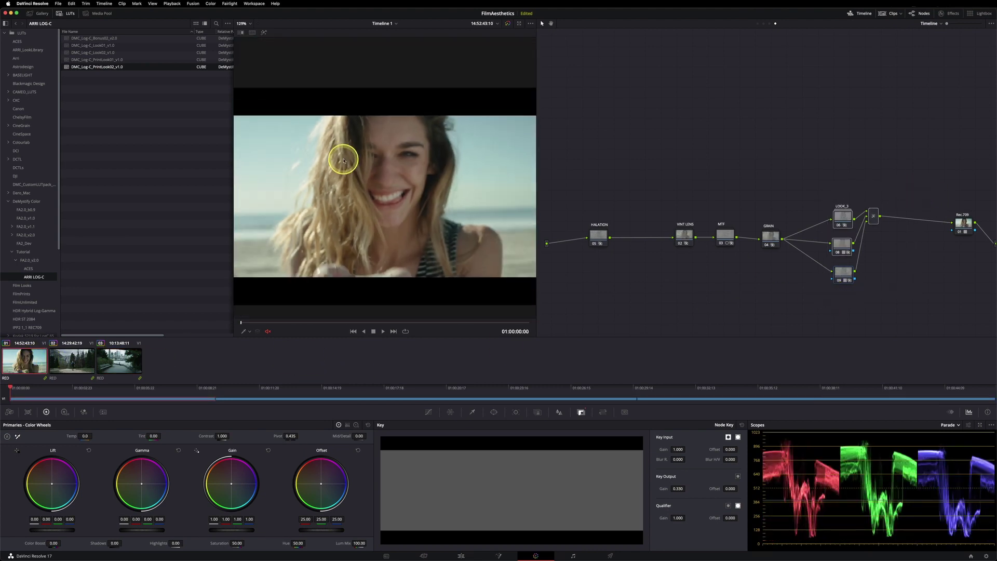
pyautogui.press('super+d')
pyautogui.press('super+d')
pyautogui.scroll(3, 317, 165)
pyautogui.scroll(-1, 317, 166)
pyautogui.scroll(-1, 318, 165)
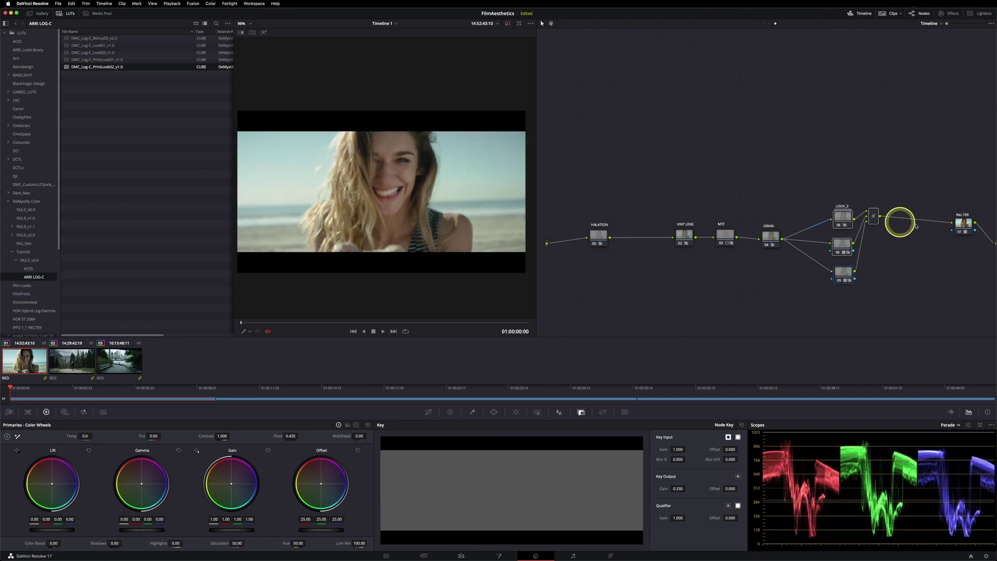
# Step: Compare the full frame of clip 01 with the whole set of parallel look nodes on and off
pyautogui.press('super+d')
pyautogui.press('super+d')
pyautogui.press('super+d')
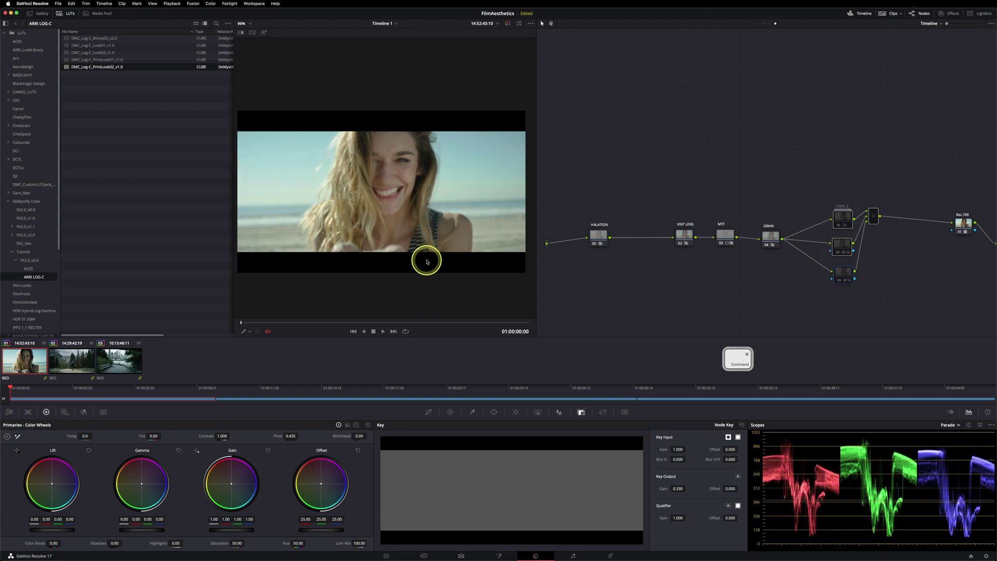
pyautogui.press('super+d')
pyautogui.press('super+d')
pyautogui.press('super+d')
pyautogui.scroll(2, 353, 188)
pyautogui.scroll(1, 352, 188)
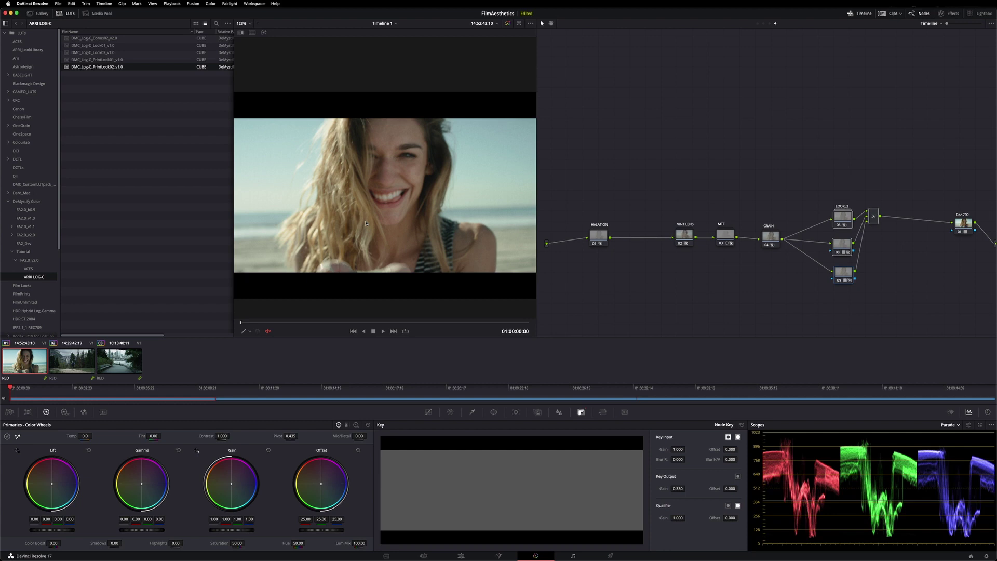
# Step: Show the ACES LUT folder and put all three clips into a new group named RED_2_ACES
pyautogui.click(29, 269)
pyautogui.press('super+a')
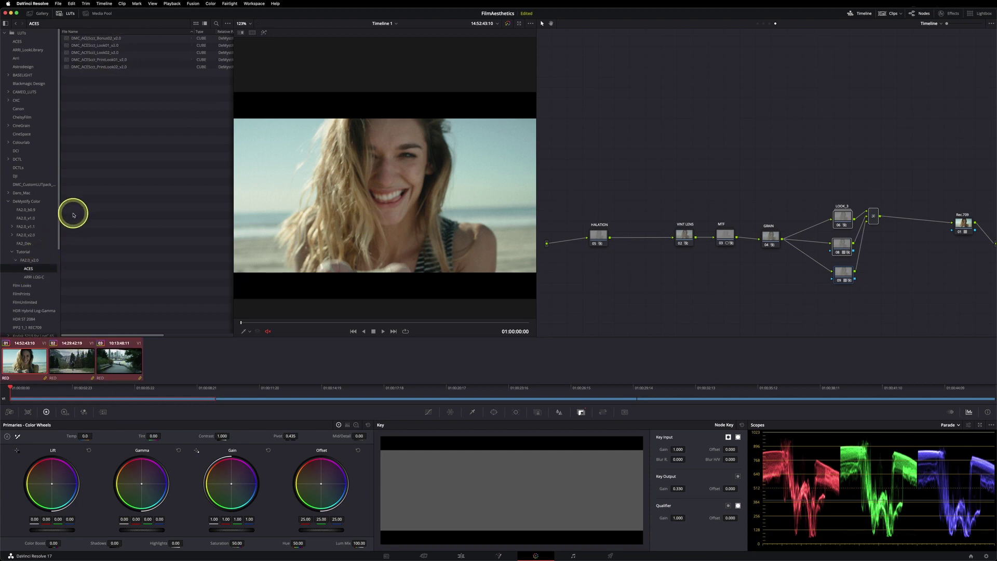
pyautogui.rightClick(128, 360)
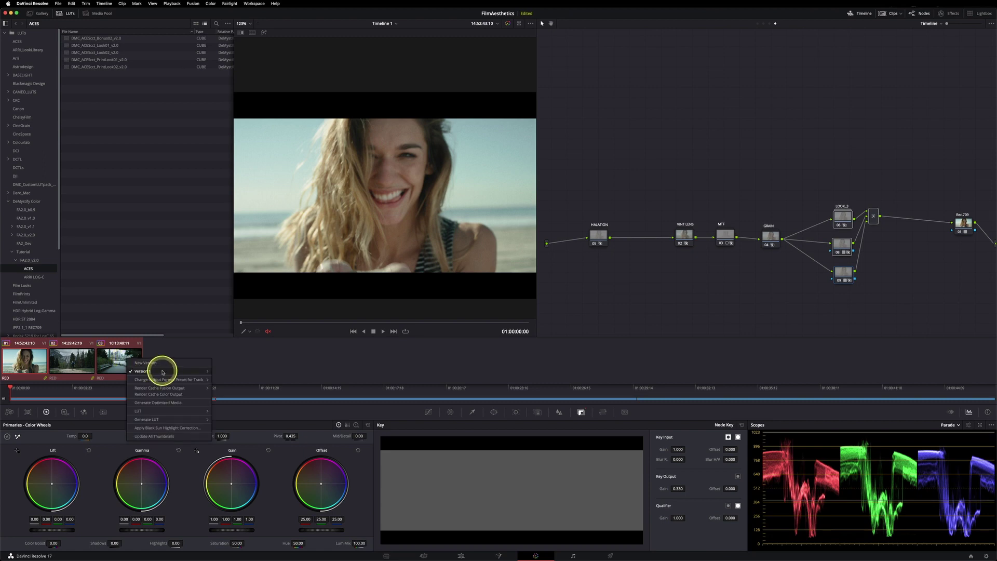
pyautogui.click(759, 76)
pyautogui.click(764, 23)
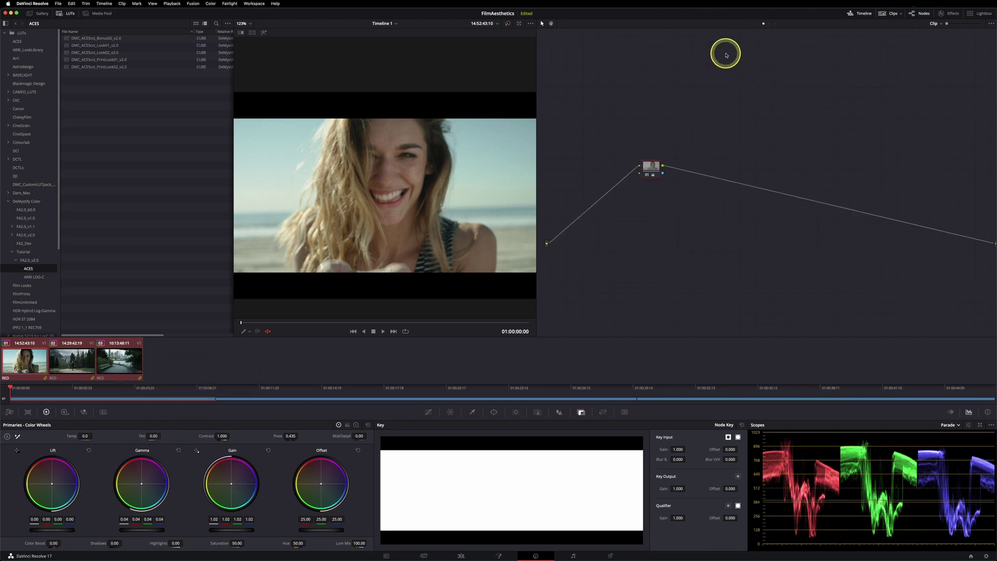
pyautogui.rightClick(139, 360)
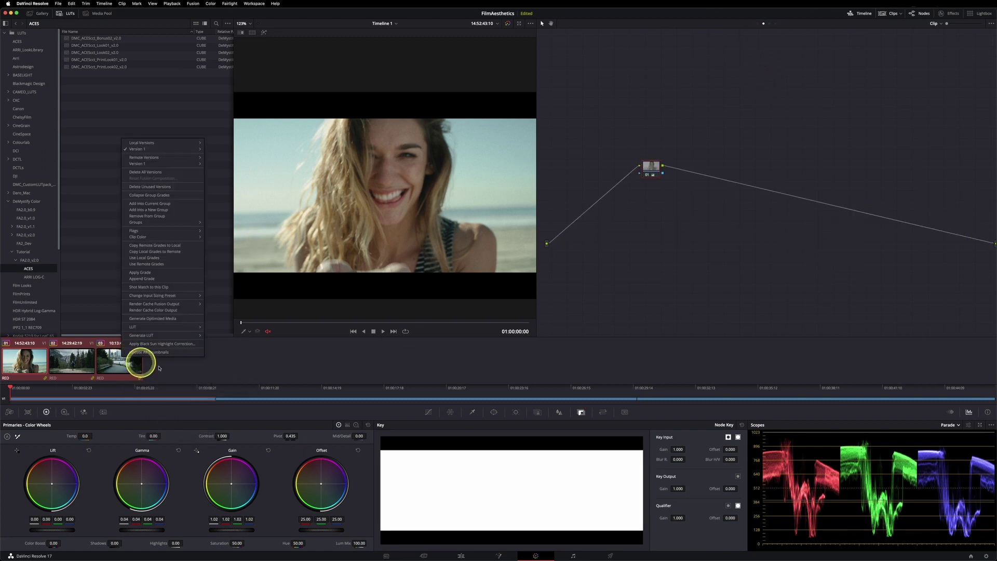
pyautogui.click(142, 211)
pyautogui.write('RED_2_ACESC')
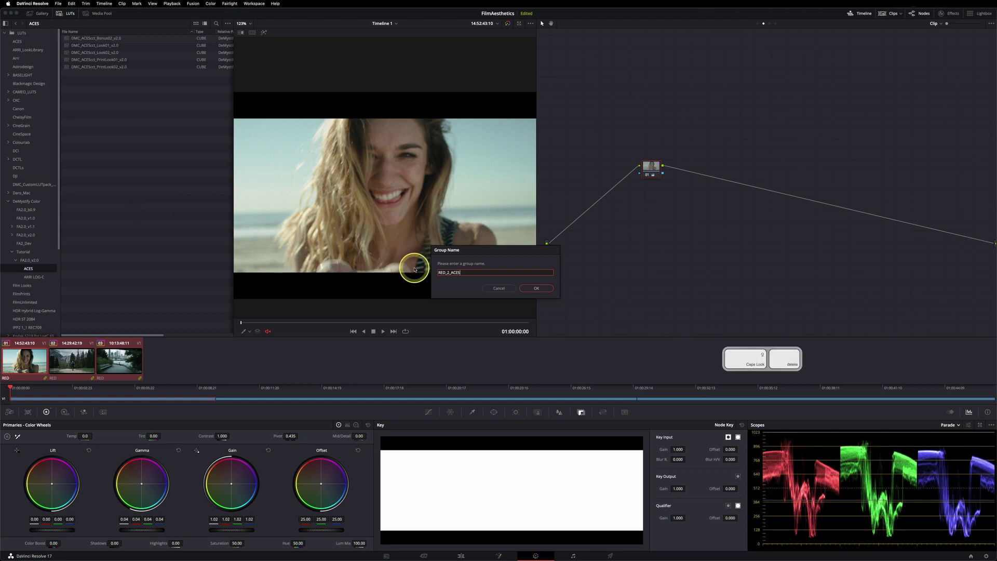
pyautogui.press('Return')
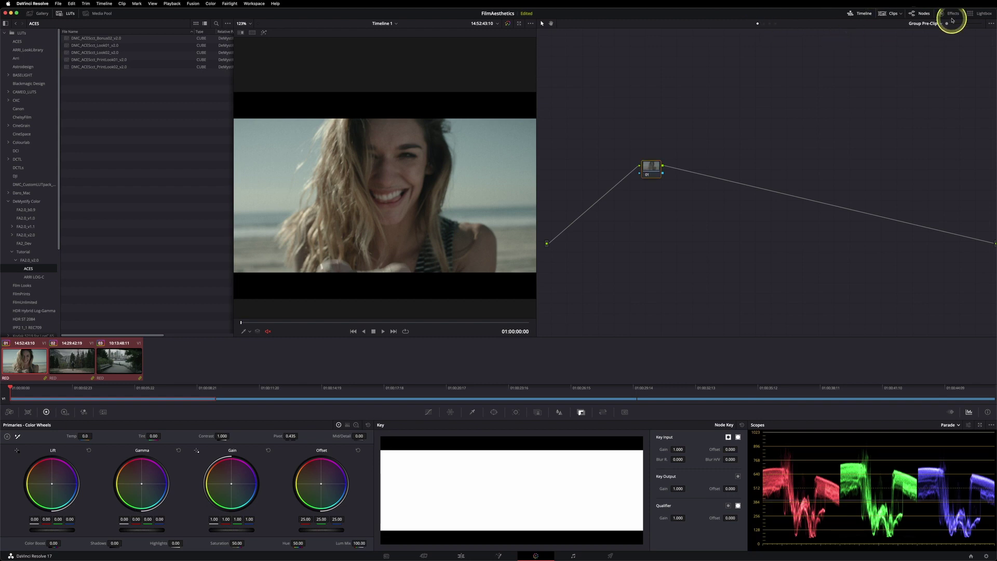
# Step: Apply the ACES Transform effect to the first node at the group pre-clip level
pyautogui.click(951, 14)
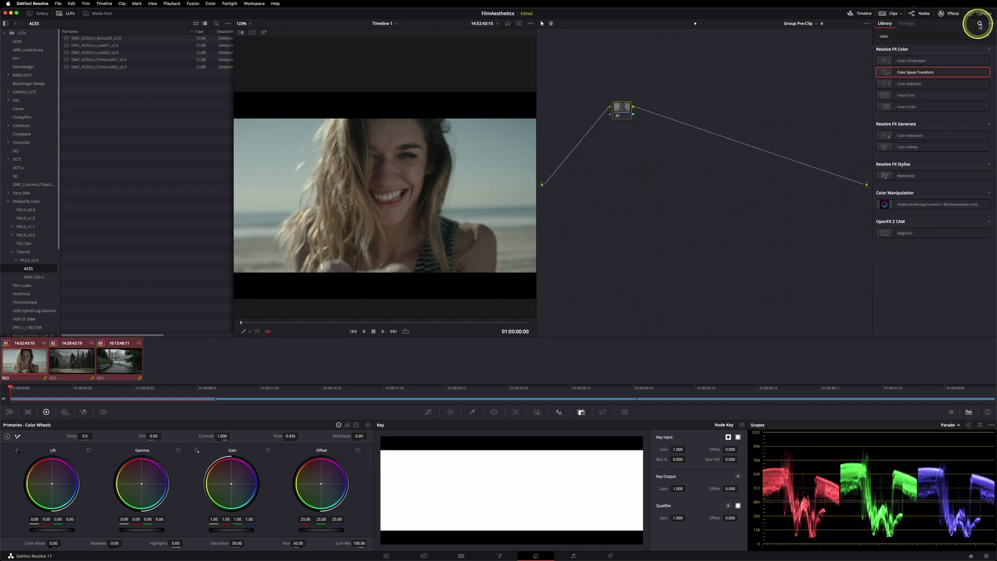
pyautogui.write('ace')
pyautogui.moveTo(915, 62); pyautogui.dragTo(623, 107)
# Step: Set the group's ACES Transform to input RWG/Log3G10 and output ACEScct - CSC, with ACES version 1.3
pyautogui.click(940, 75)
pyautogui.press('e')
pyautogui.scroll(-3, 940, 99)
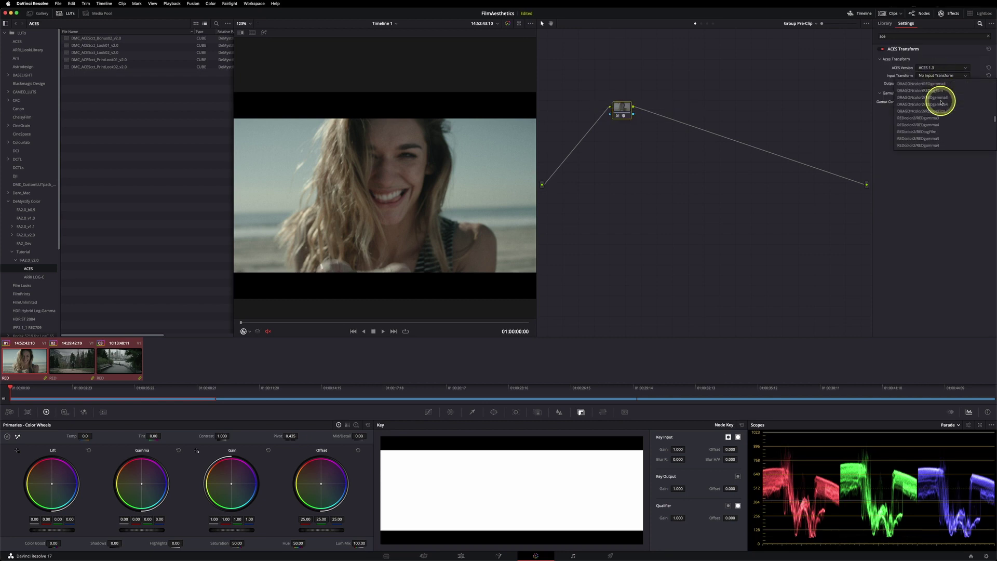
pyautogui.click(907, 132)
pyautogui.click(922, 84)
pyautogui.press('e')
pyautogui.click(930, 153)
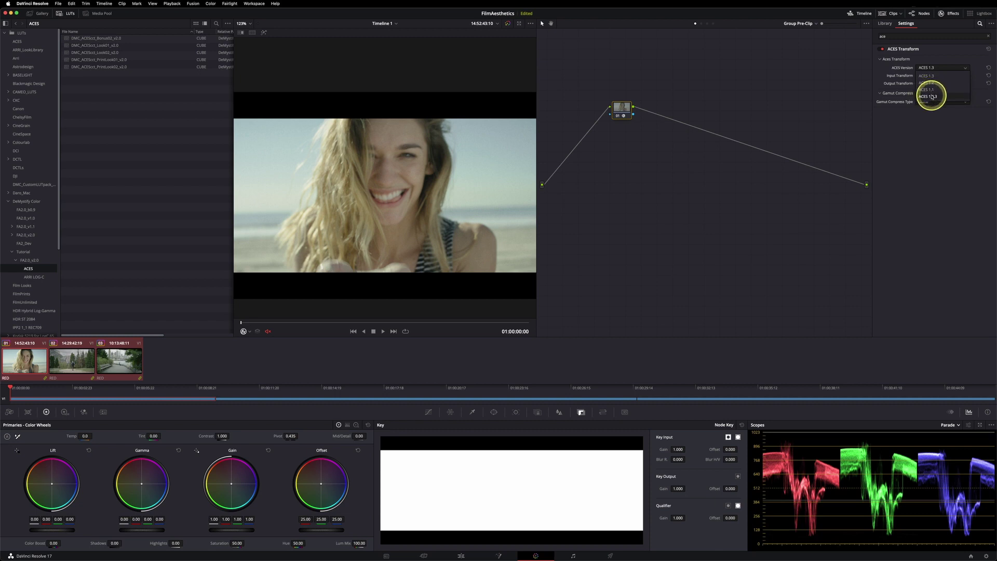
pyautogui.click(929, 76)
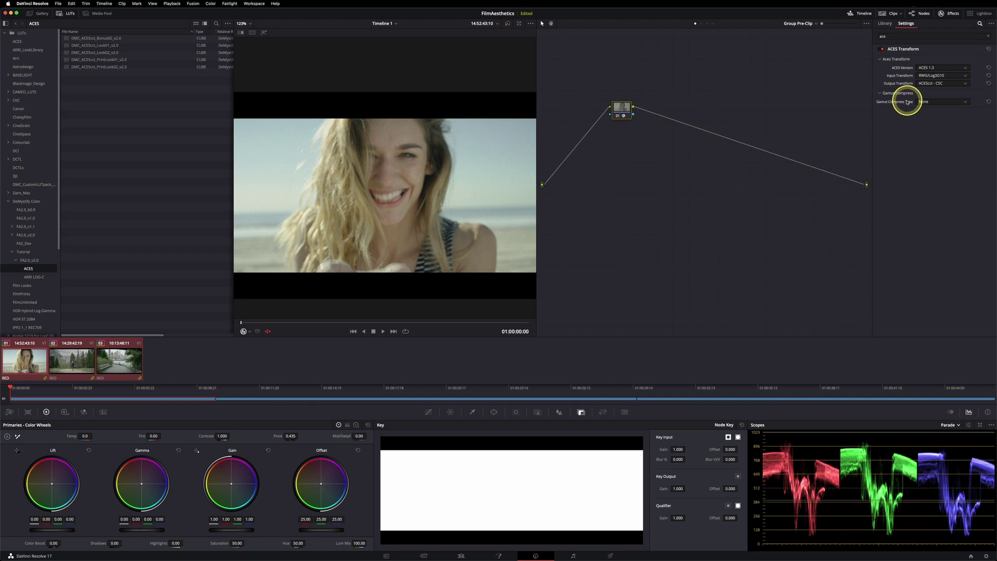
# Step: Use the ACES reference gamut compress type in the group's ACES Transform and label the node IDT
pyautogui.click(929, 103)
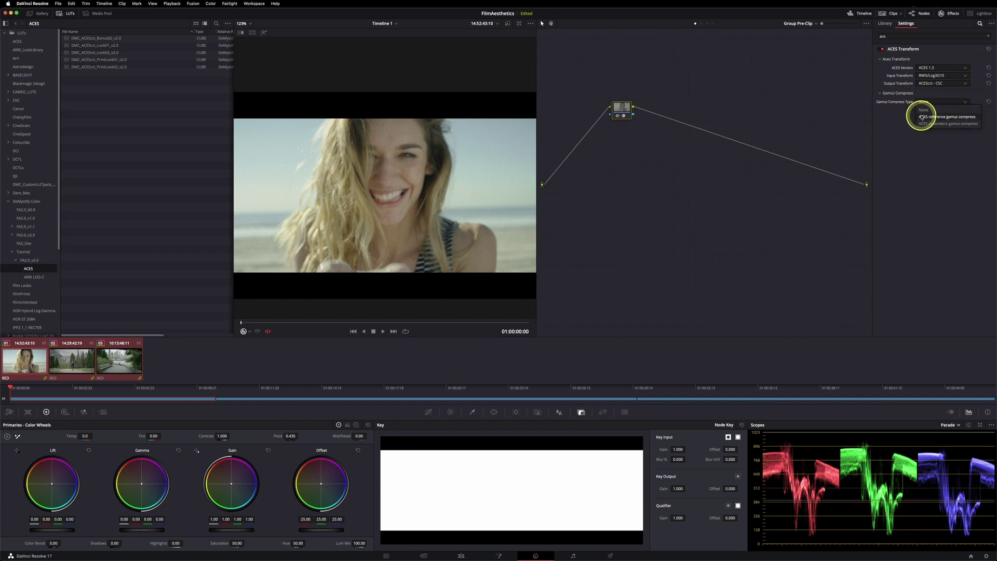
pyautogui.click(954, 117)
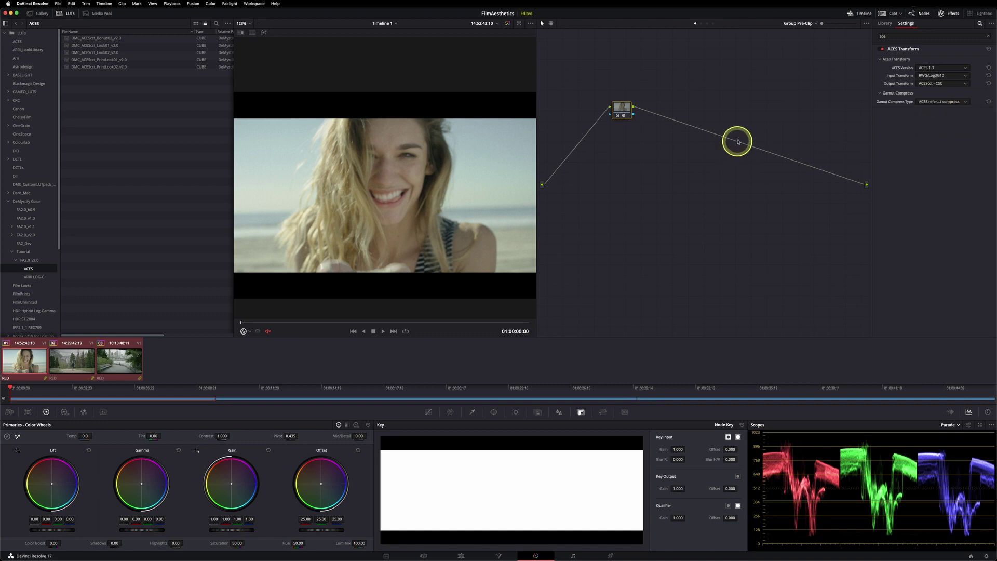
pyautogui.write('IDT')
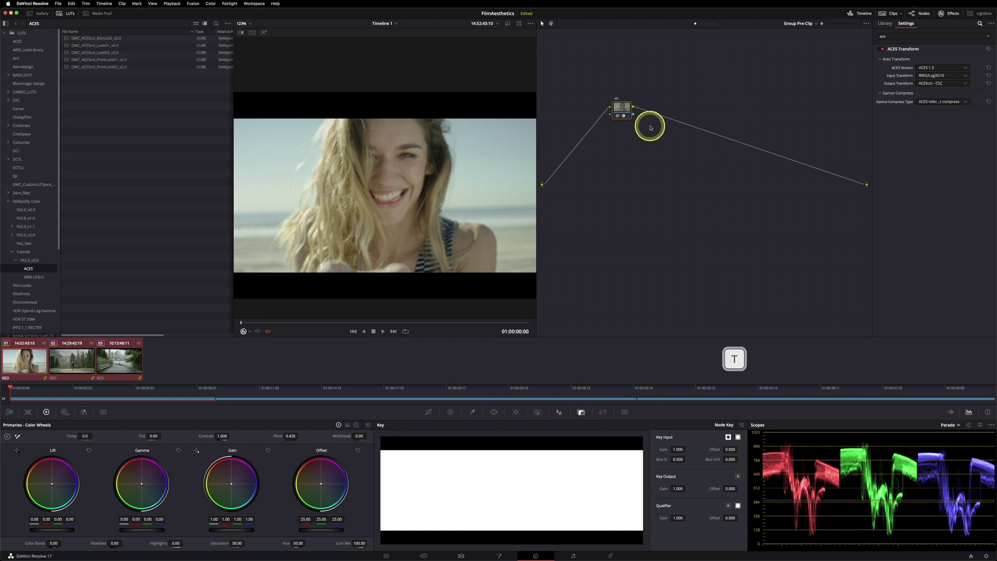
# Step: At timeline level, disable all nodes except Rec.709, reset that node's grade and move it above the node chain
pyautogui.click(714, 23)
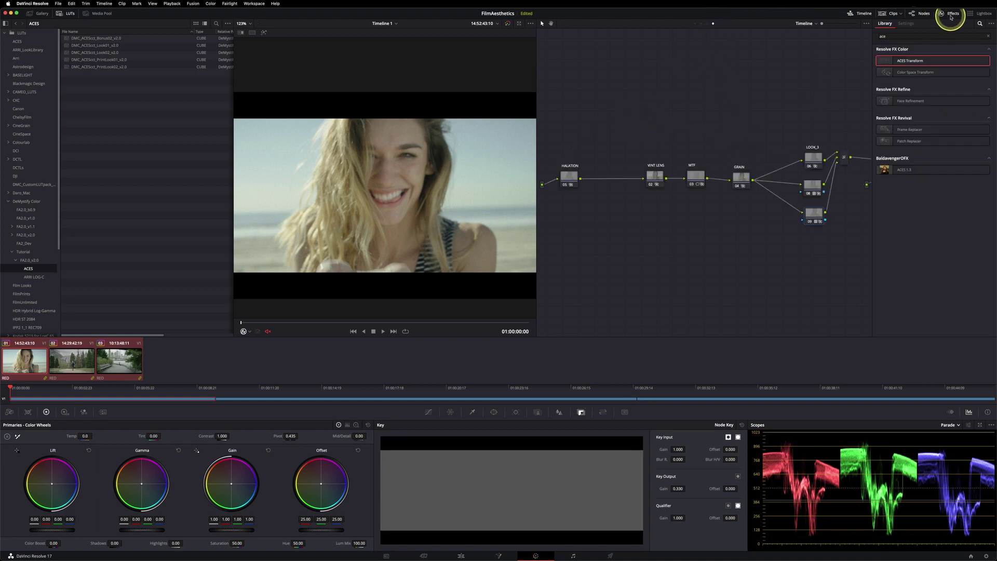
pyautogui.click(958, 165)
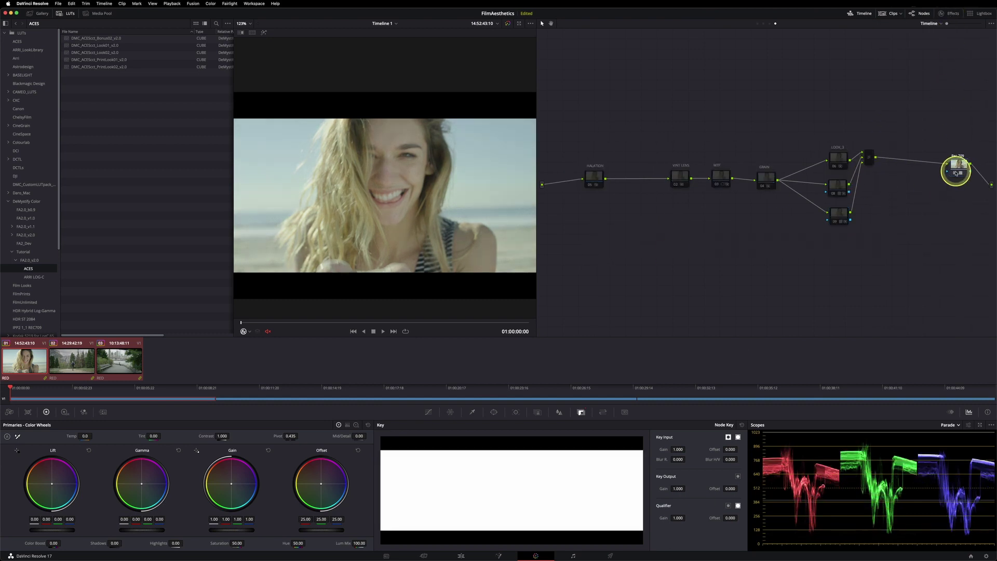
pyautogui.rightClick(960, 167)
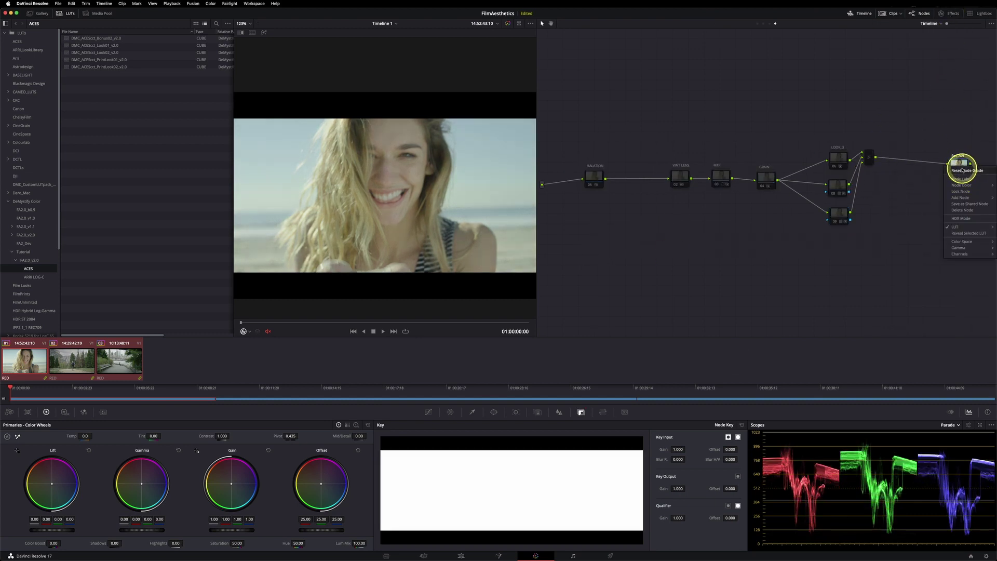
pyautogui.click(957, 170)
pyautogui.moveTo(959, 166); pyautogui.dragTo(847, 68)
# Step: Apply an ACES Transform to the Rec.709 node with input ACEScct - CSC and output Rec.709
pyautogui.click(951, 13)
pyautogui.moveTo(924, 60); pyautogui.dragTo(800, 70)
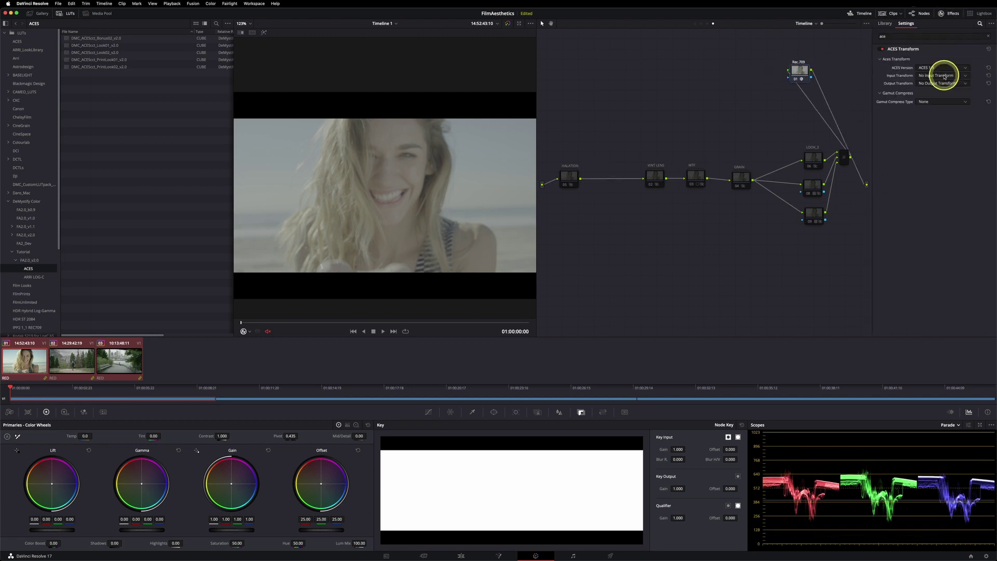
pyautogui.click(944, 76)
pyautogui.write('ace')
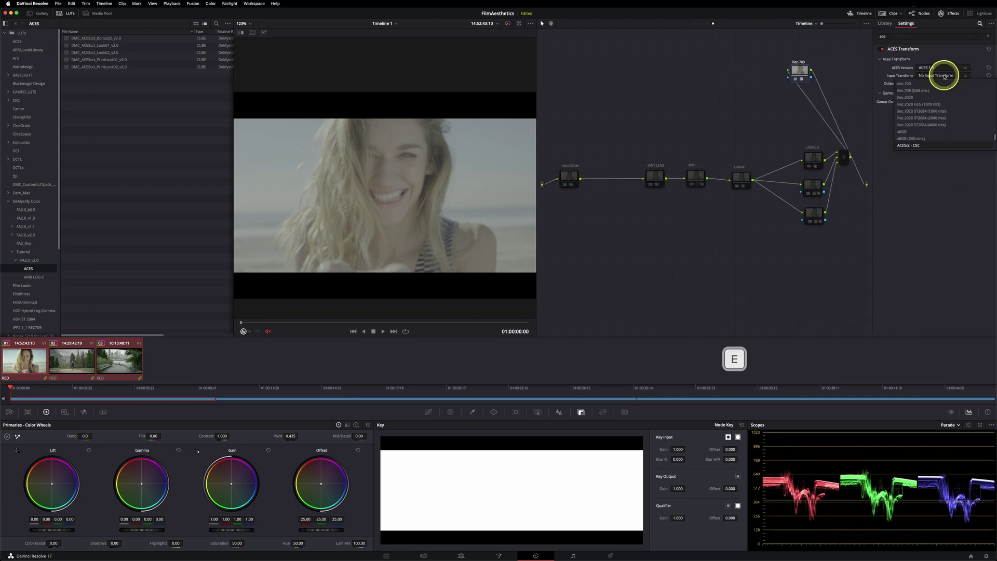
pyautogui.scroll(-1, 935, 103)
pyautogui.click(930, 125)
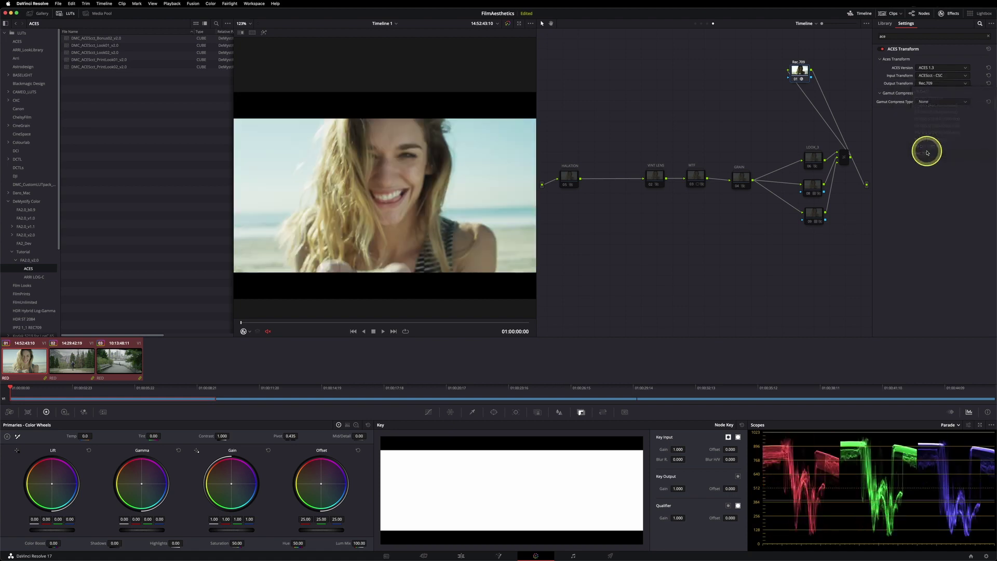
# Step: Close the effects library and move the Rec.709 node to the end of the timeline node chain, after the parallel mixer
pyautogui.click(951, 13)
pyautogui.moveTo(825, 70); pyautogui.dragTo(923, 166)
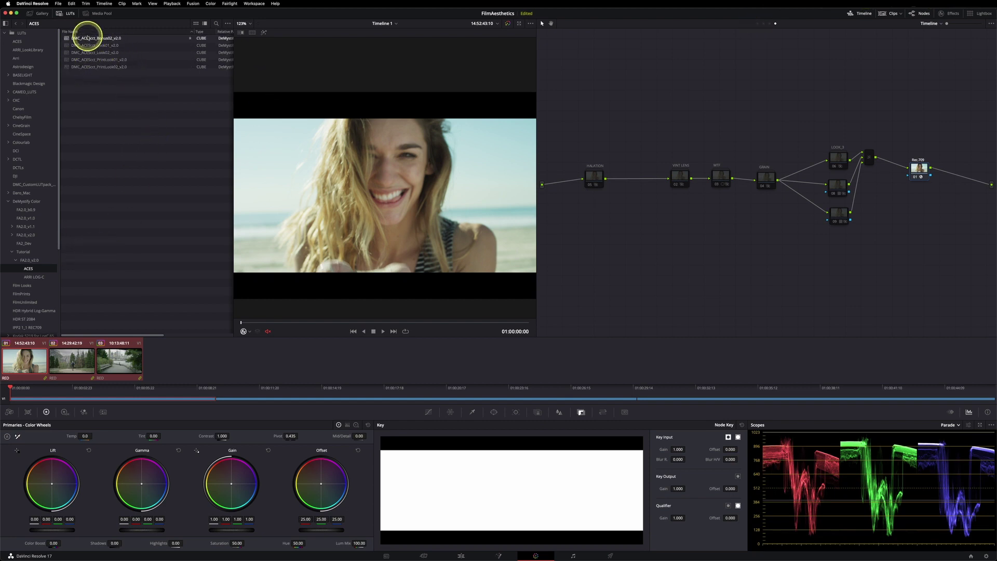
pyautogui.rightClick(837, 185)
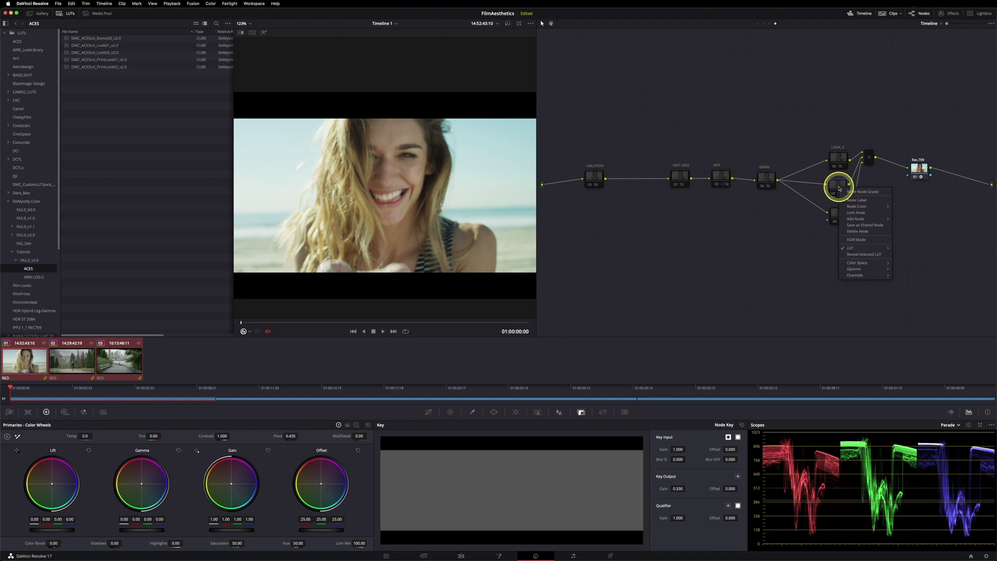
pyautogui.moveTo(866, 248)
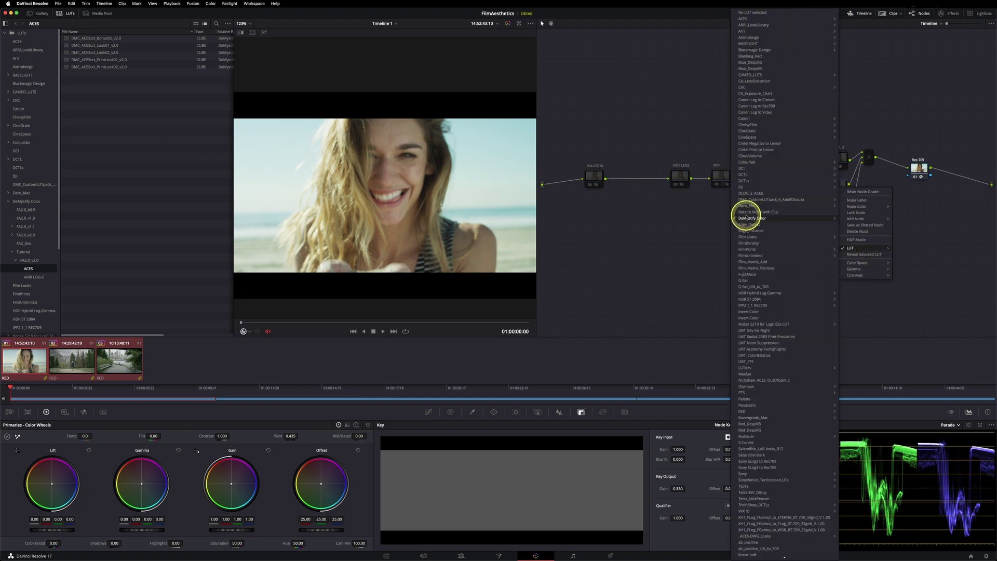
pyautogui.press('Escape')
# Step: Apply the LUT DMC_ACEScct_PrintLook01_v2.0 to the middle look node and DMC_ACEScct_PrintLook02_v2.0 to the lower look node
pyautogui.click(106, 61)
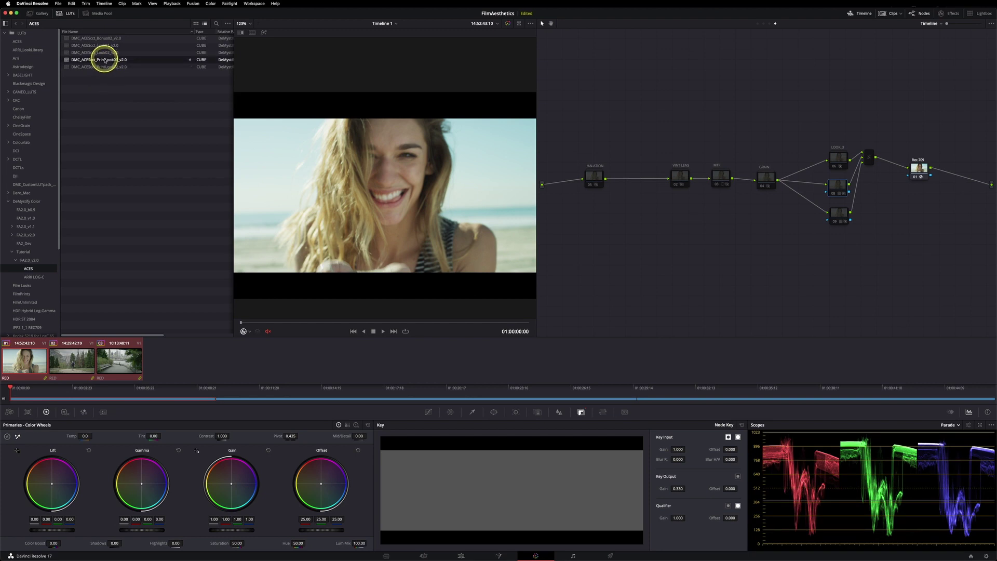
pyautogui.moveTo(105, 61); pyautogui.dragTo(840, 211)
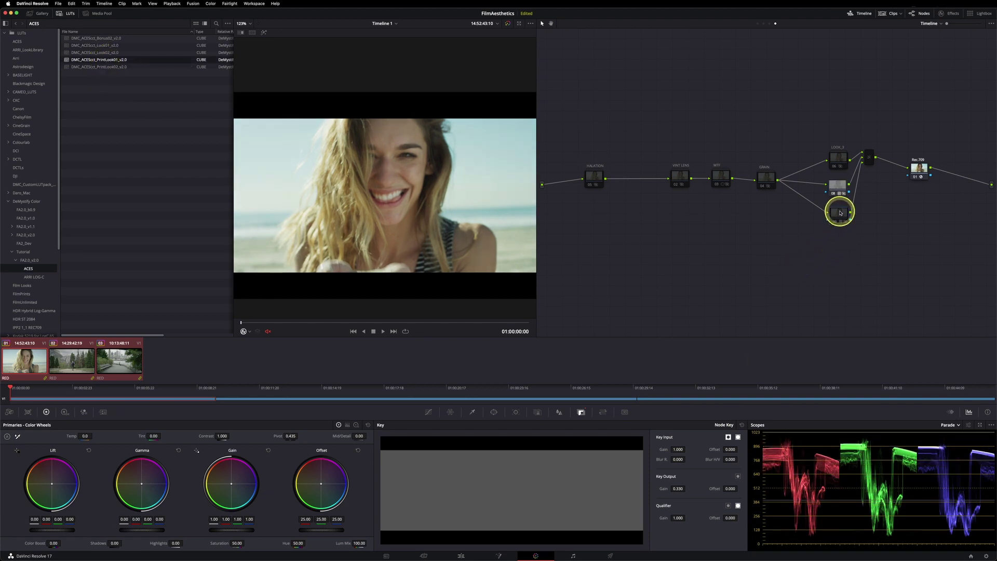
pyautogui.moveTo(117, 67); pyautogui.dragTo(833, 157)
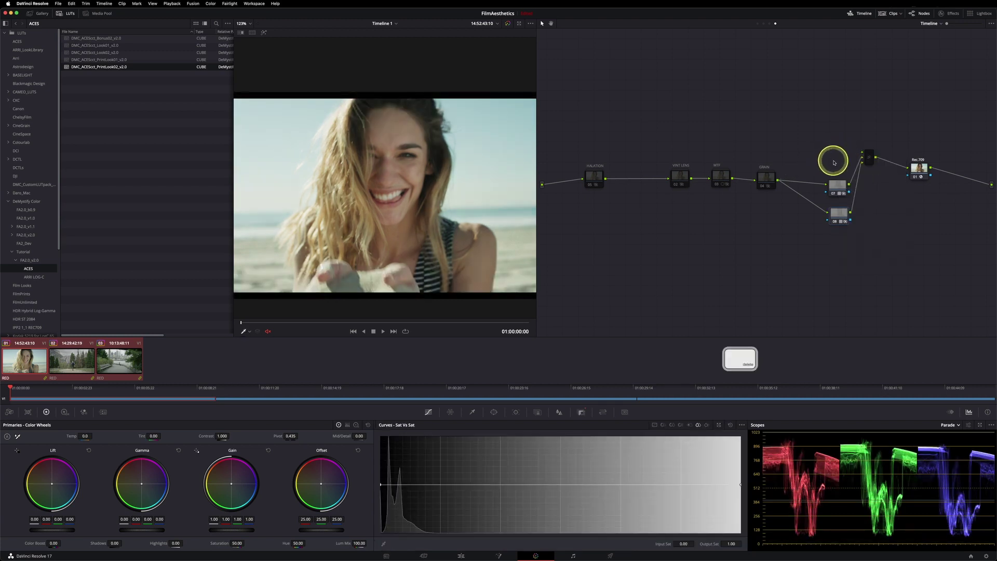
# Step: Wire a new corrector node between GRAIN and the parallel mixer as the upper branch and apply the DMC_ACEScct_Look03_v2 PowerGrade to it
pyautogui.rightClick(814, 164)
pyautogui.moveTo(827, 175)
pyautogui.click(900, 175)
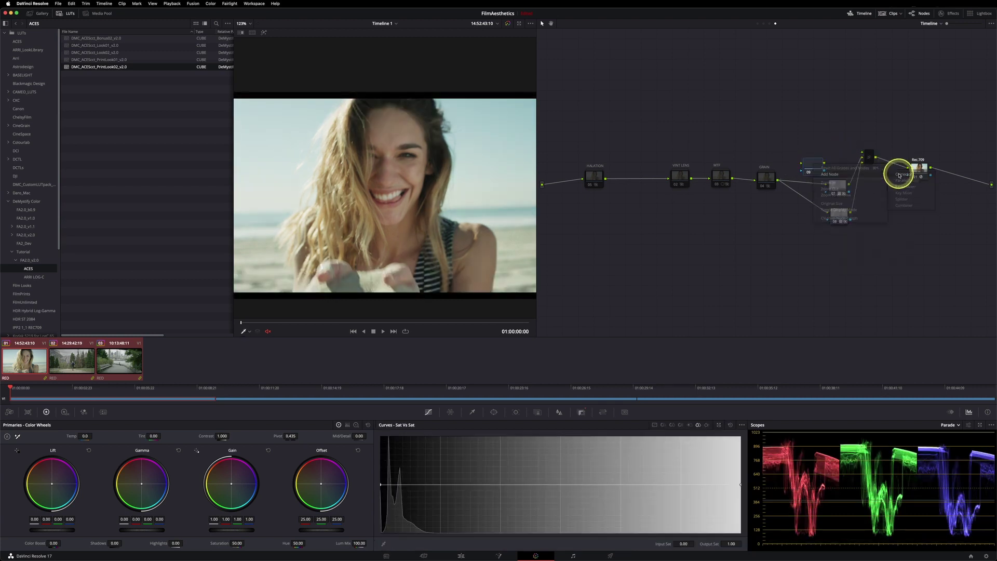
pyautogui.moveTo(801, 163); pyautogui.dragTo(826, 164)
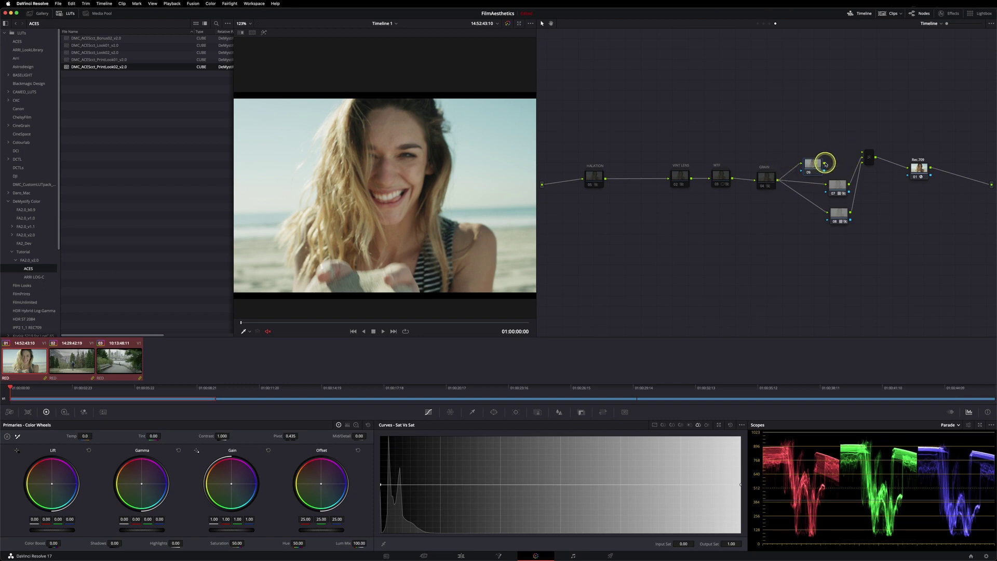
pyautogui.click(43, 13)
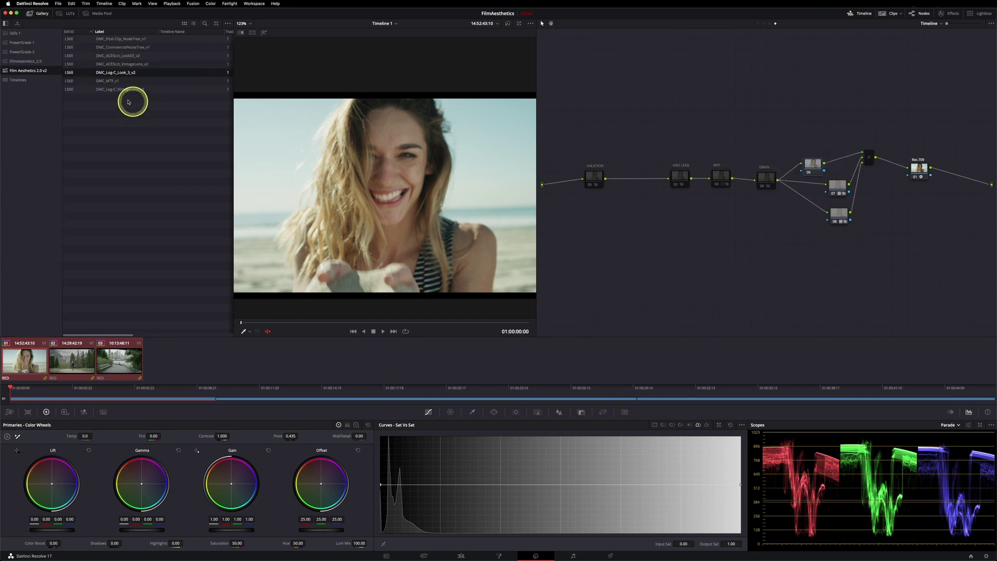
pyautogui.moveTo(114, 55); pyautogui.dragTo(825, 163)
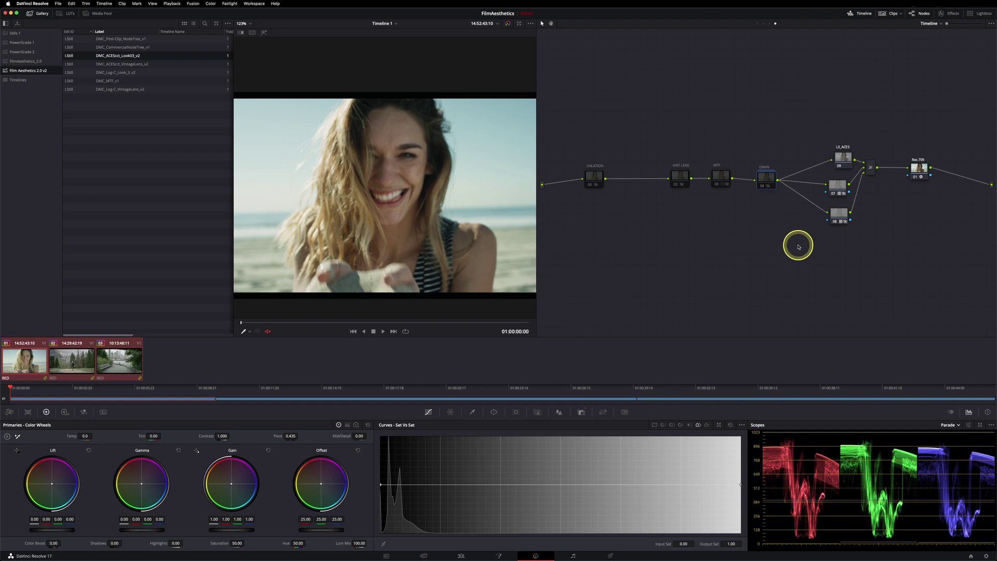
# Step: Enable the GRAIN node, toggling it to compare, and inspect the grain on the woman's face with the gallery hidden
pyautogui.press('super+d')
pyautogui.press('super+d')
pyautogui.press('super+d')
pyautogui.scroll(5, 528, 231)
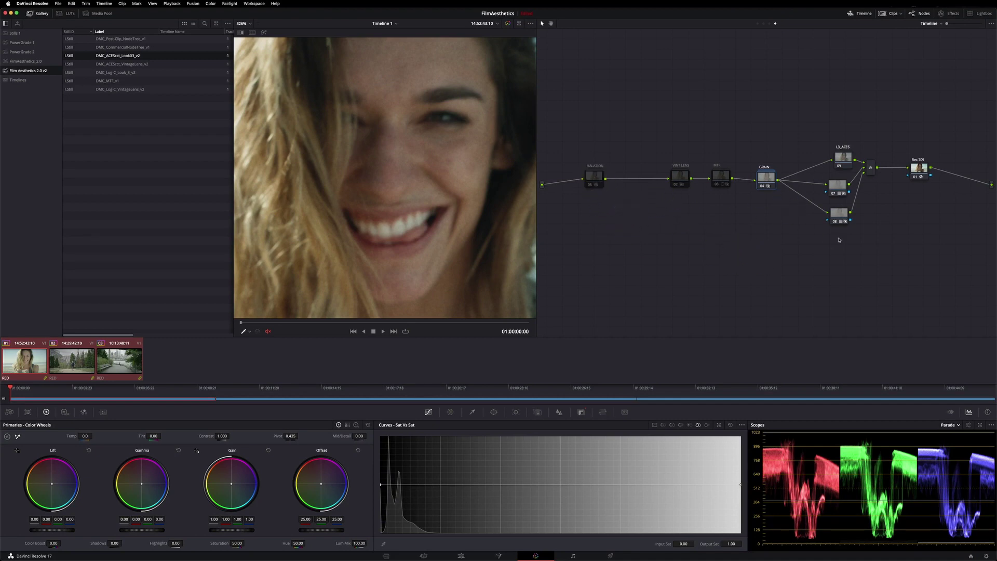
pyautogui.click(33, 14)
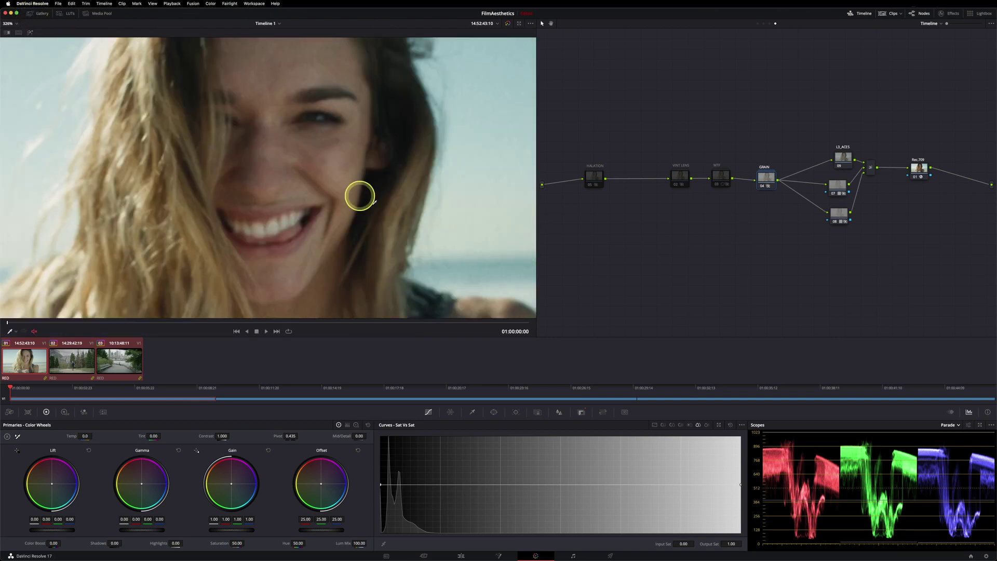
pyautogui.scroll(-5, 360, 195)
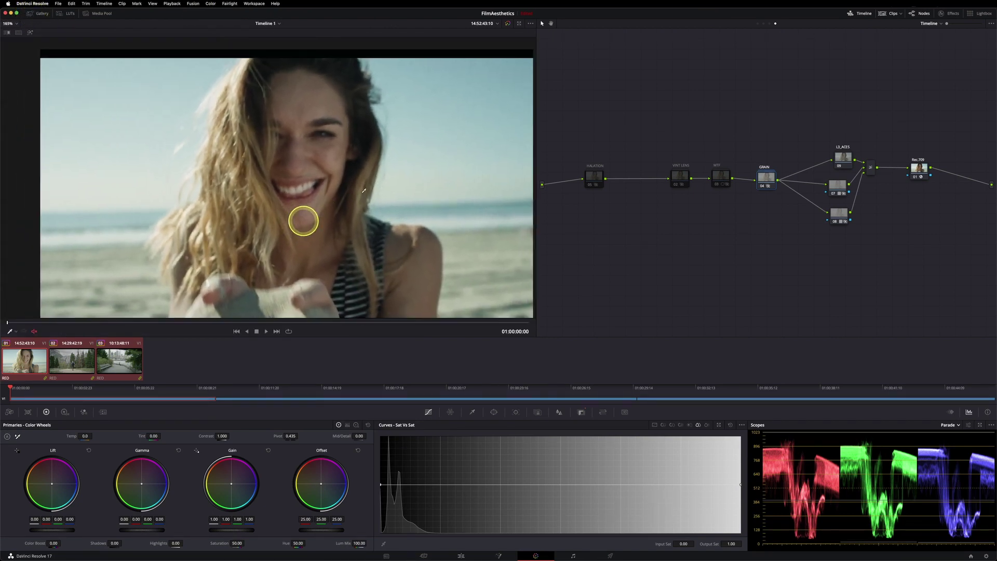
pyautogui.scroll(-1, 364, 192)
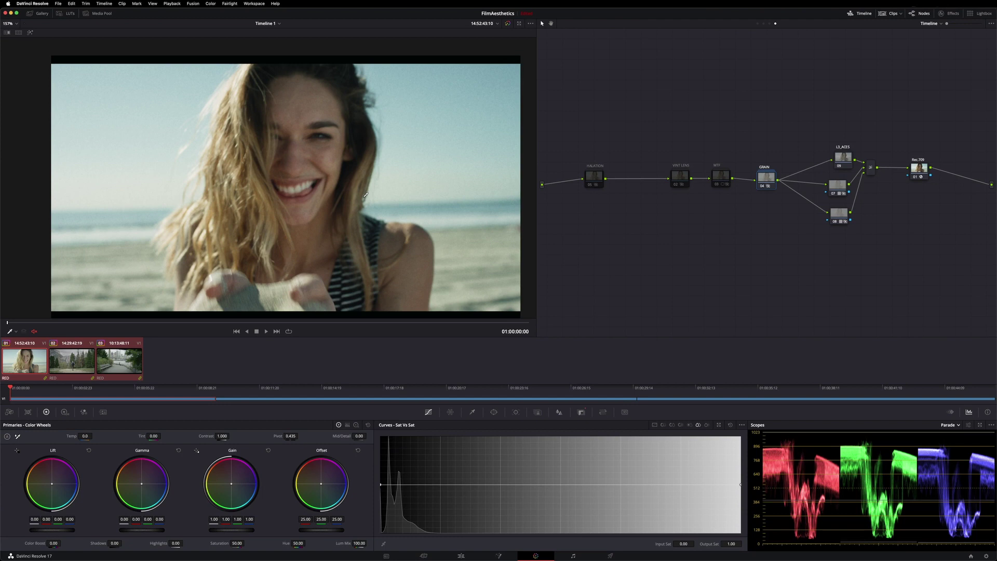